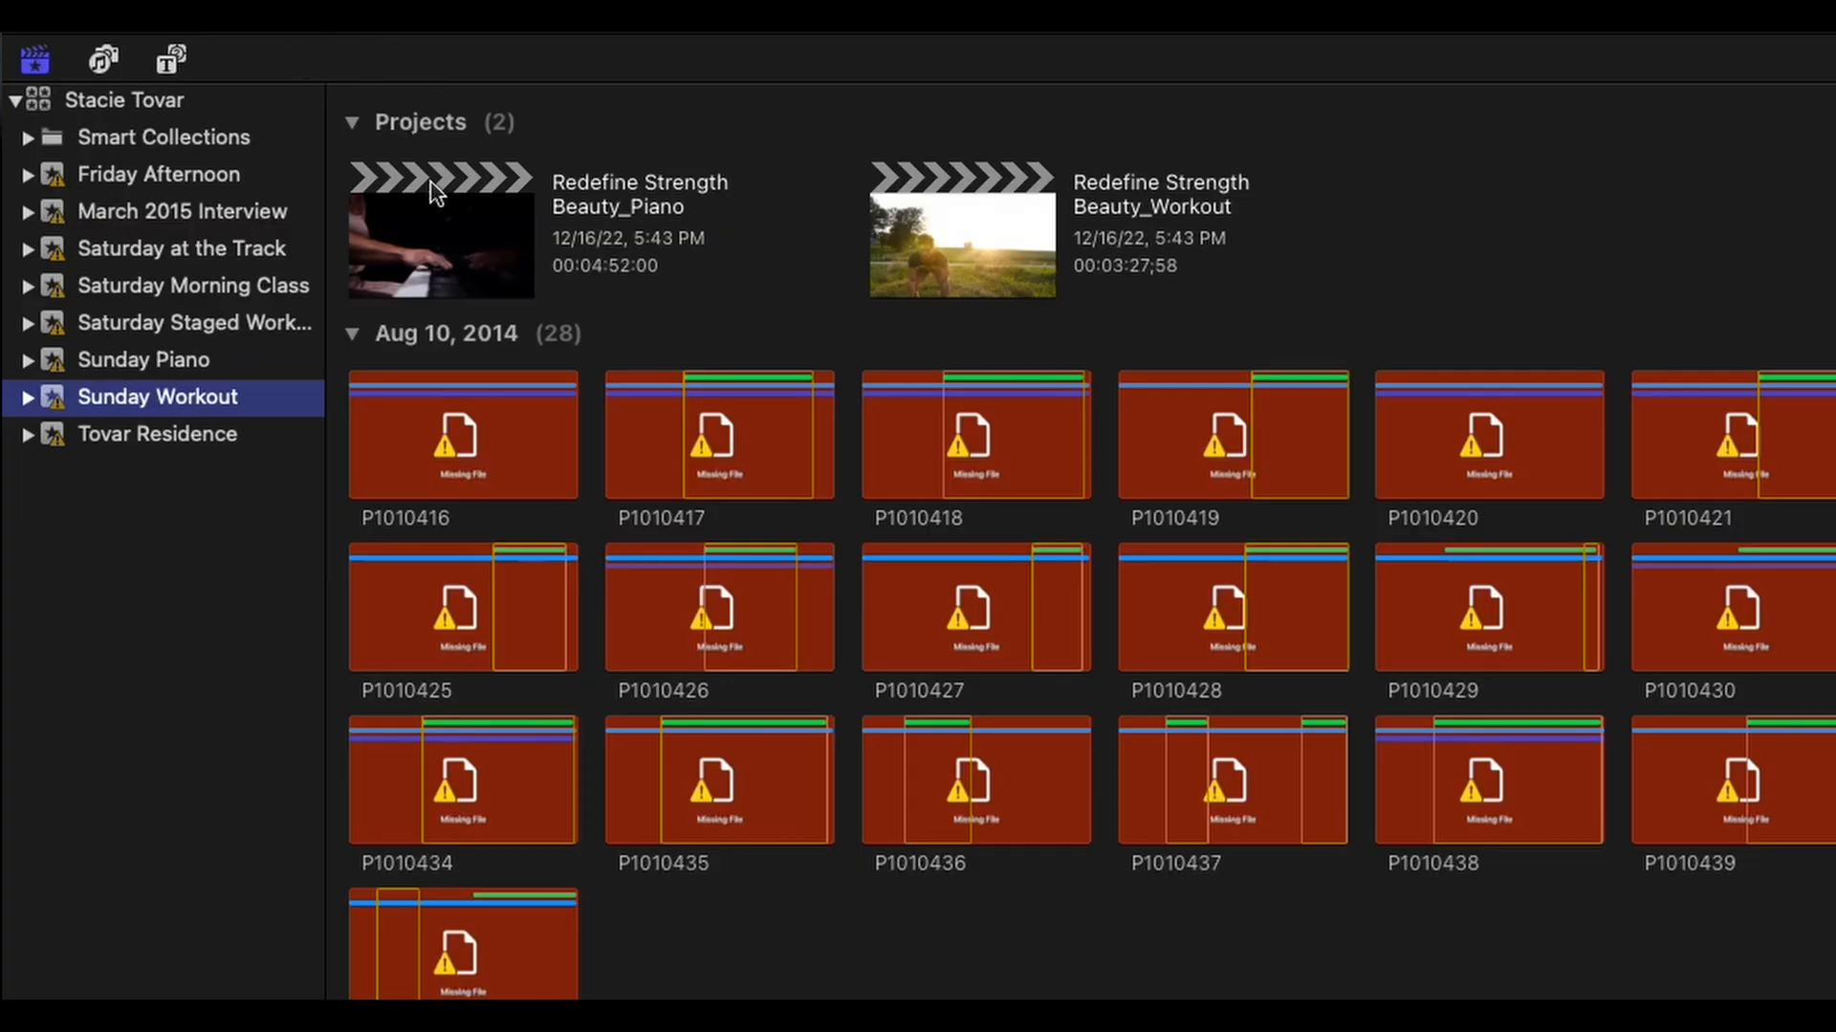
- Open the Beauty Beyond Strength project in the Sunday Piano event and start its XML export
click(232, 359)
click(440, 230)
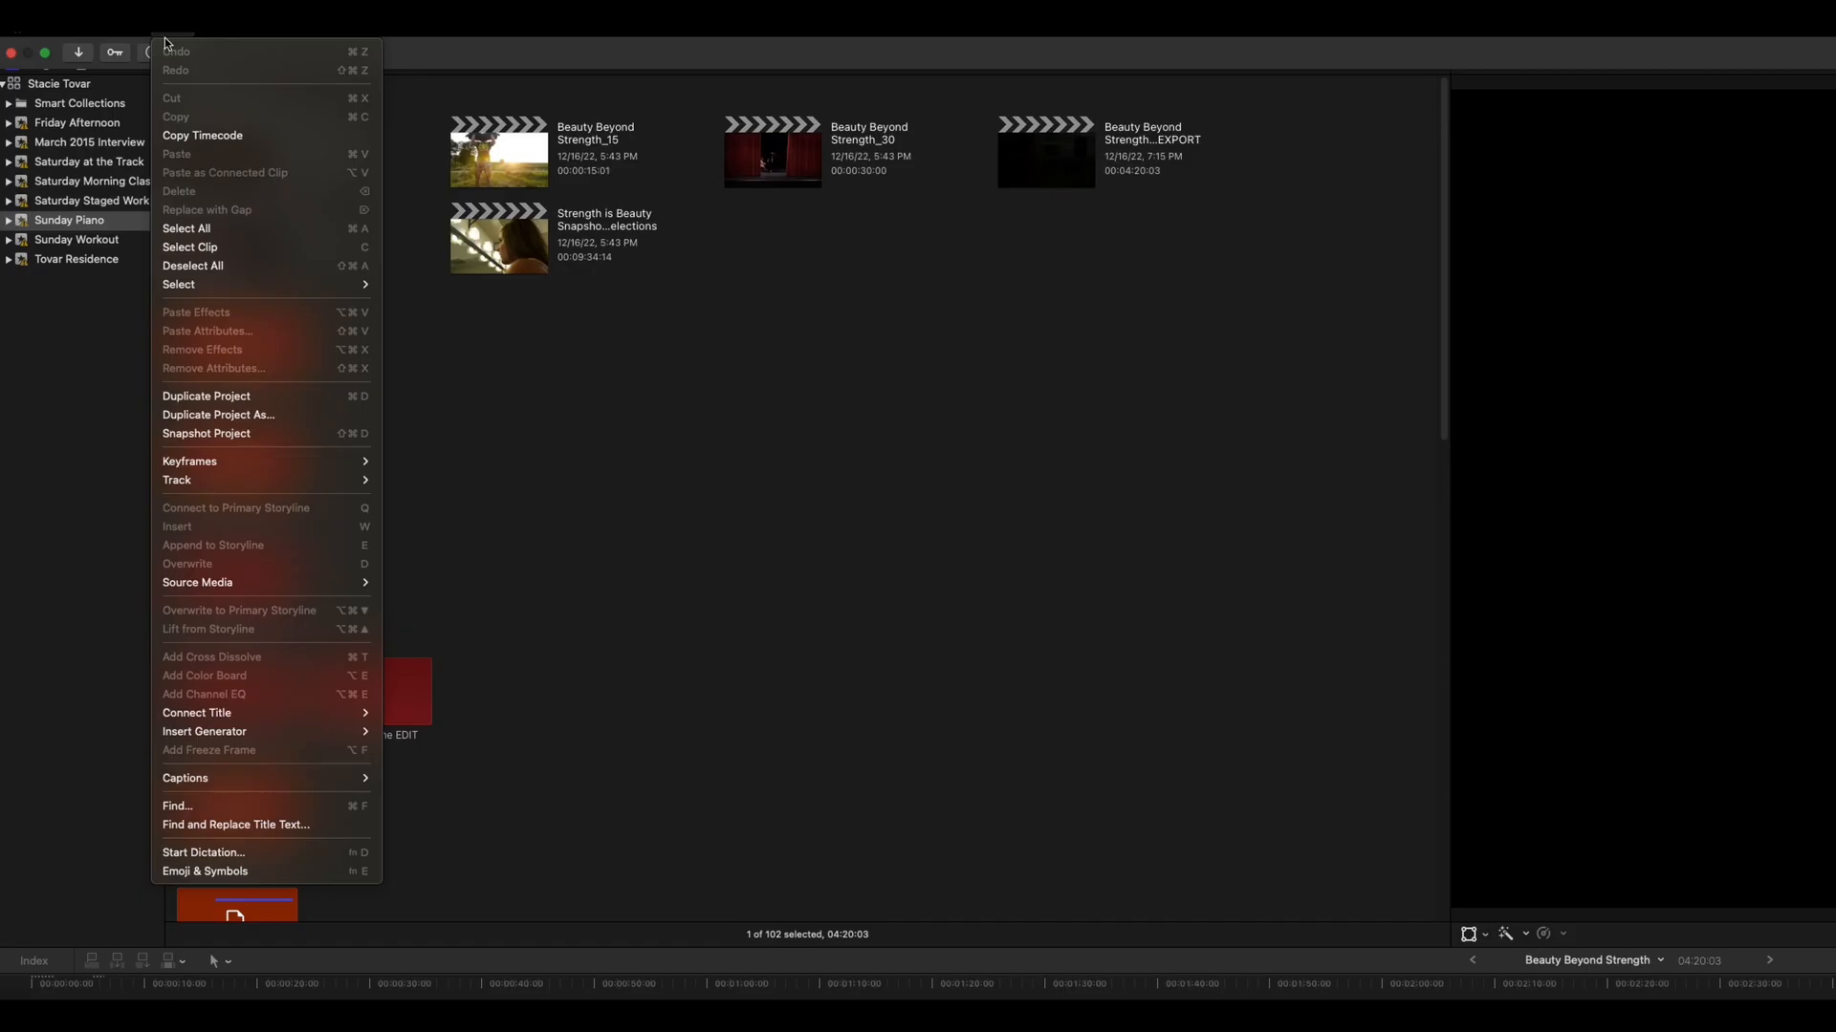
mouse_move(143, 35)
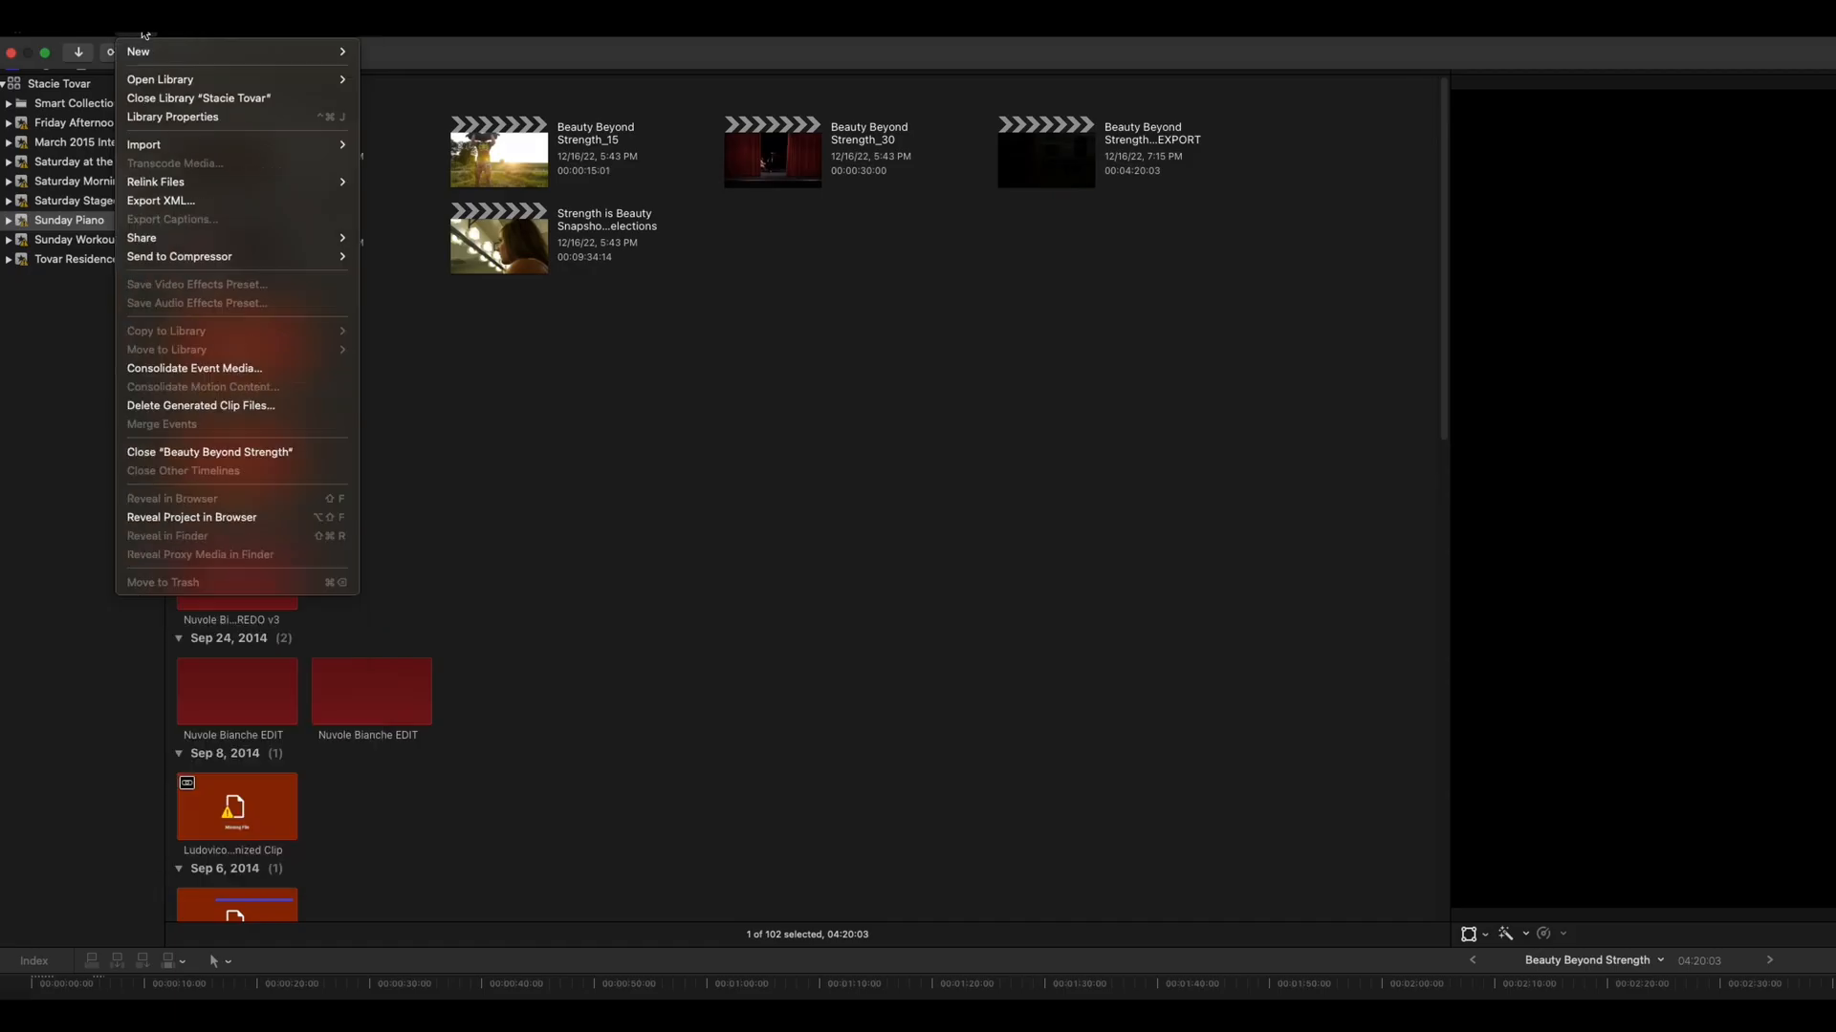
click(156, 203)
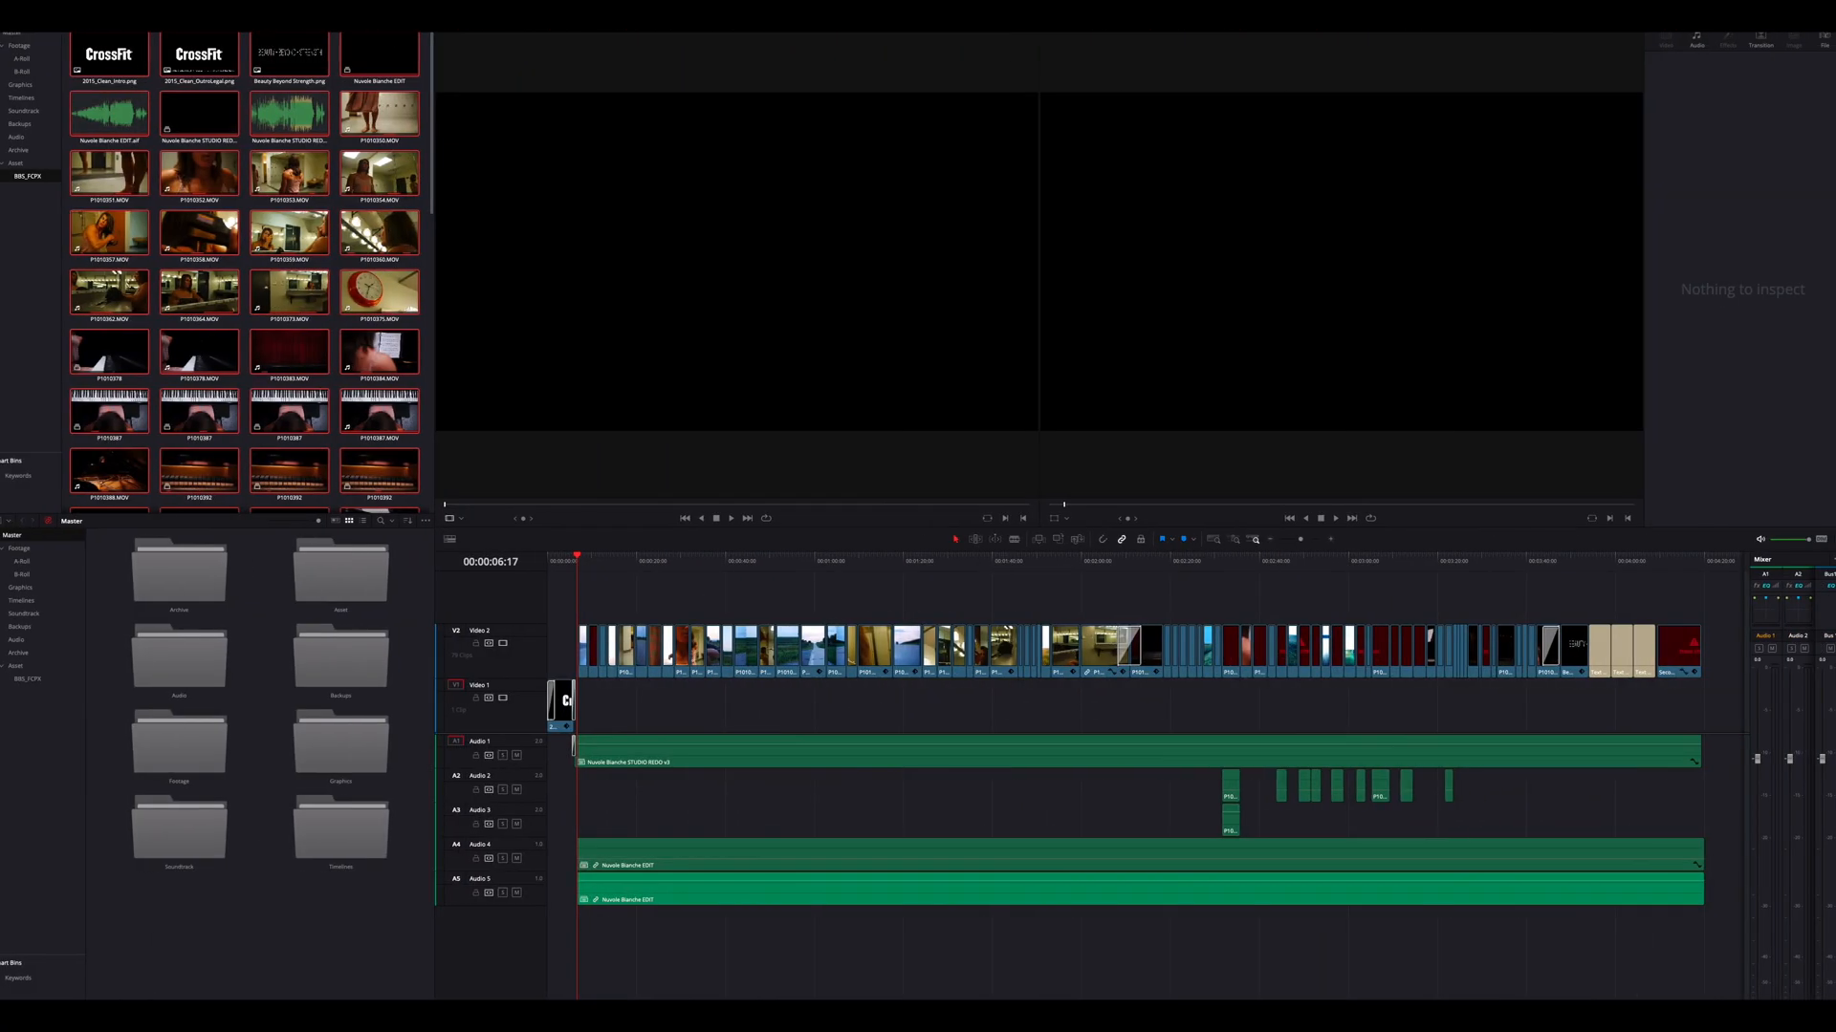
- Switch to DaVinci Resolve, look through the clips in the BBS_FCPX bin and scrub through the imported timeline
click(185, 41)
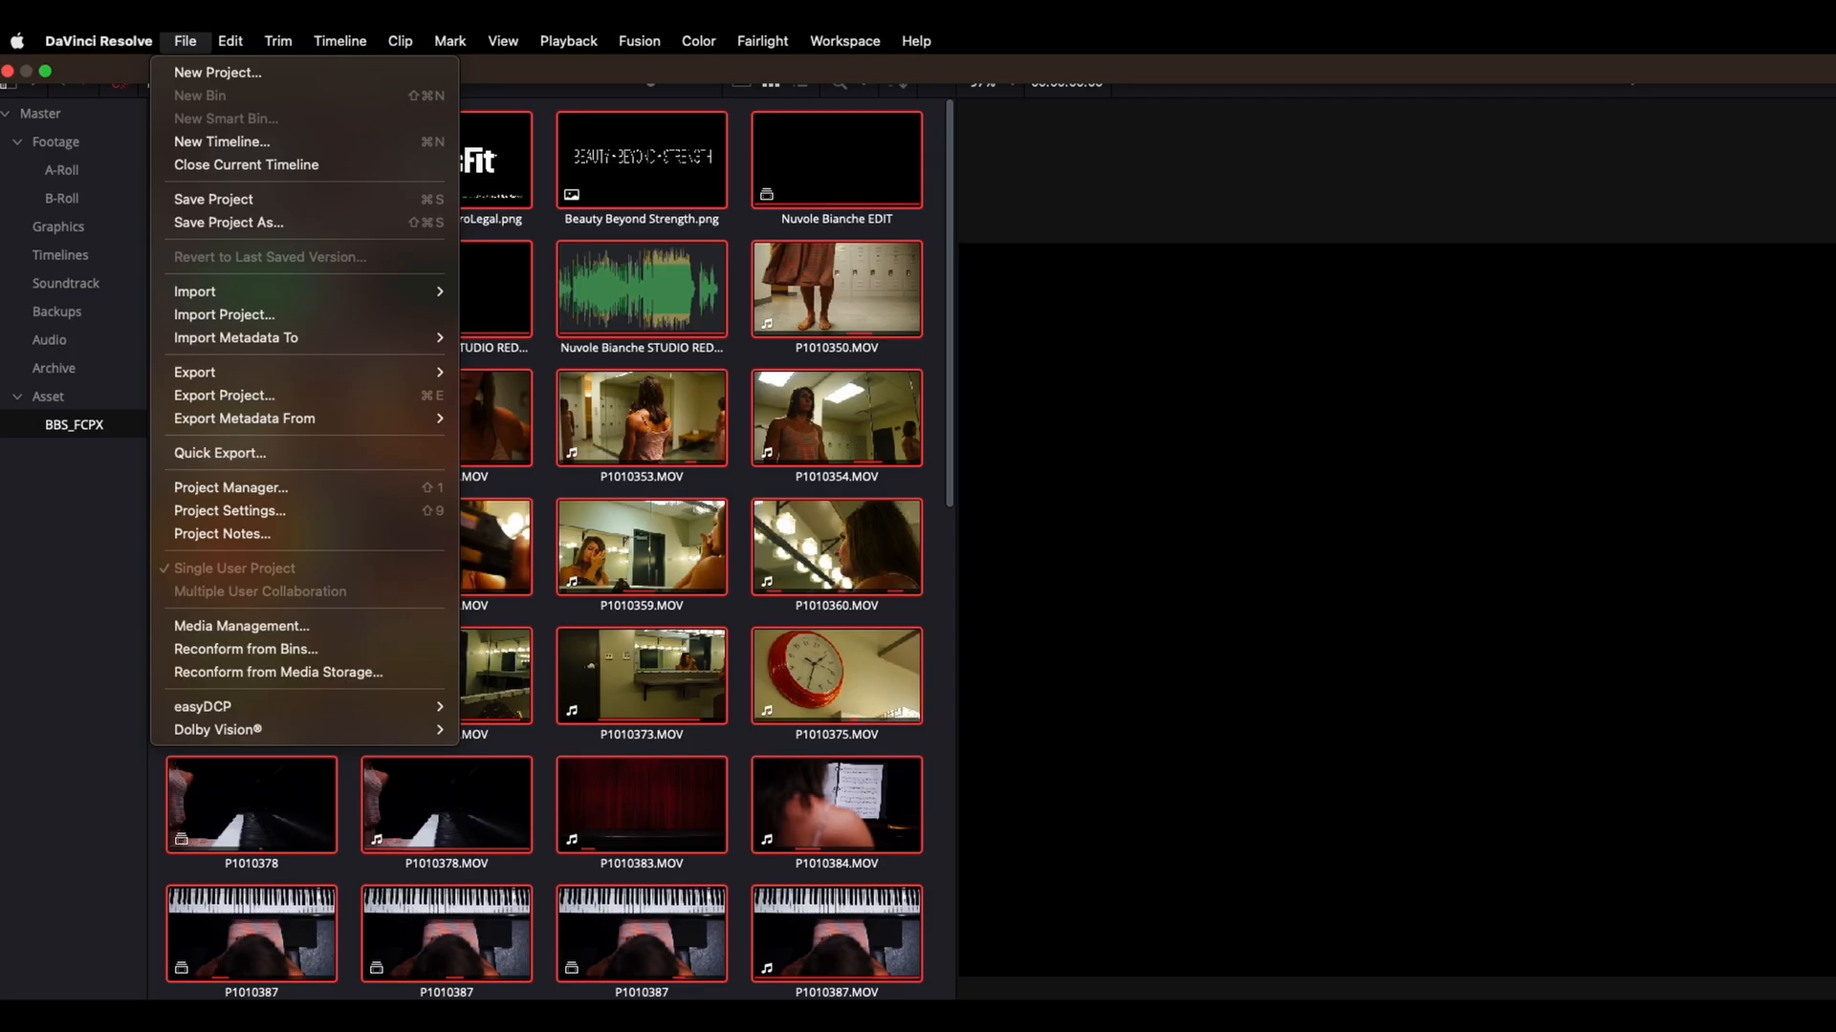
click(1593, 952)
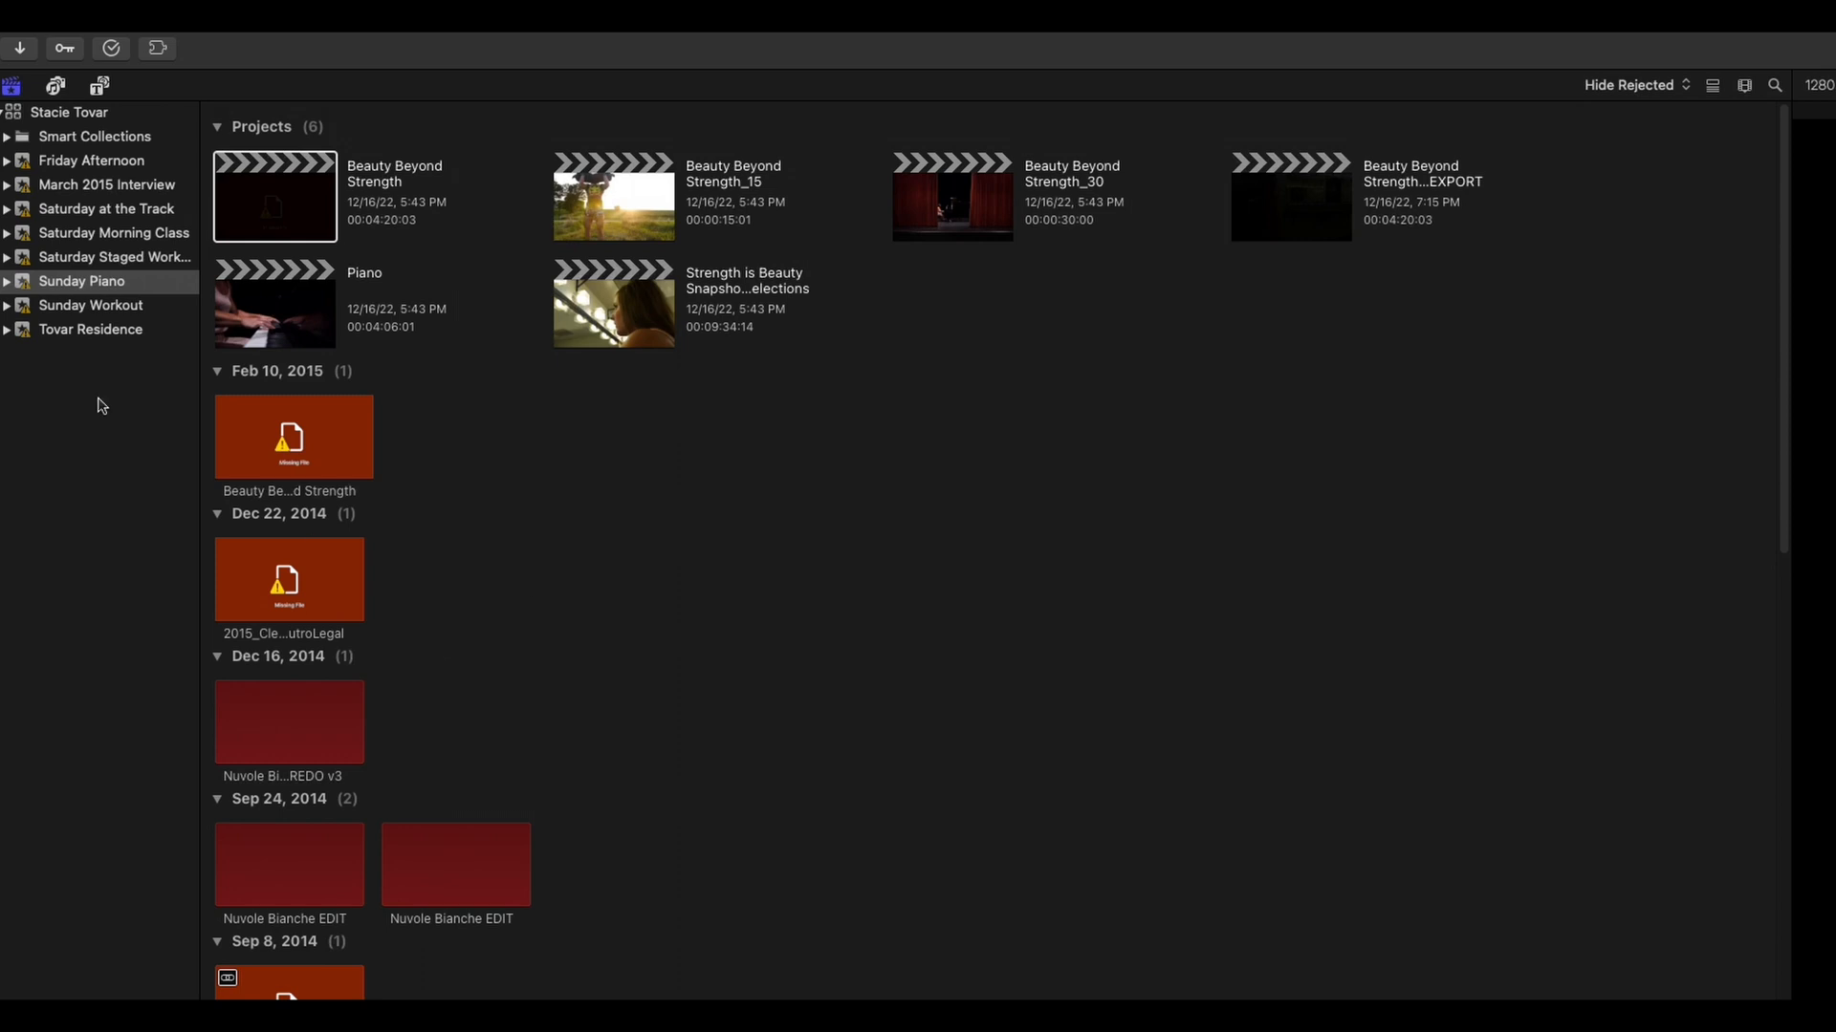
scroll(650, 634, down, 20)
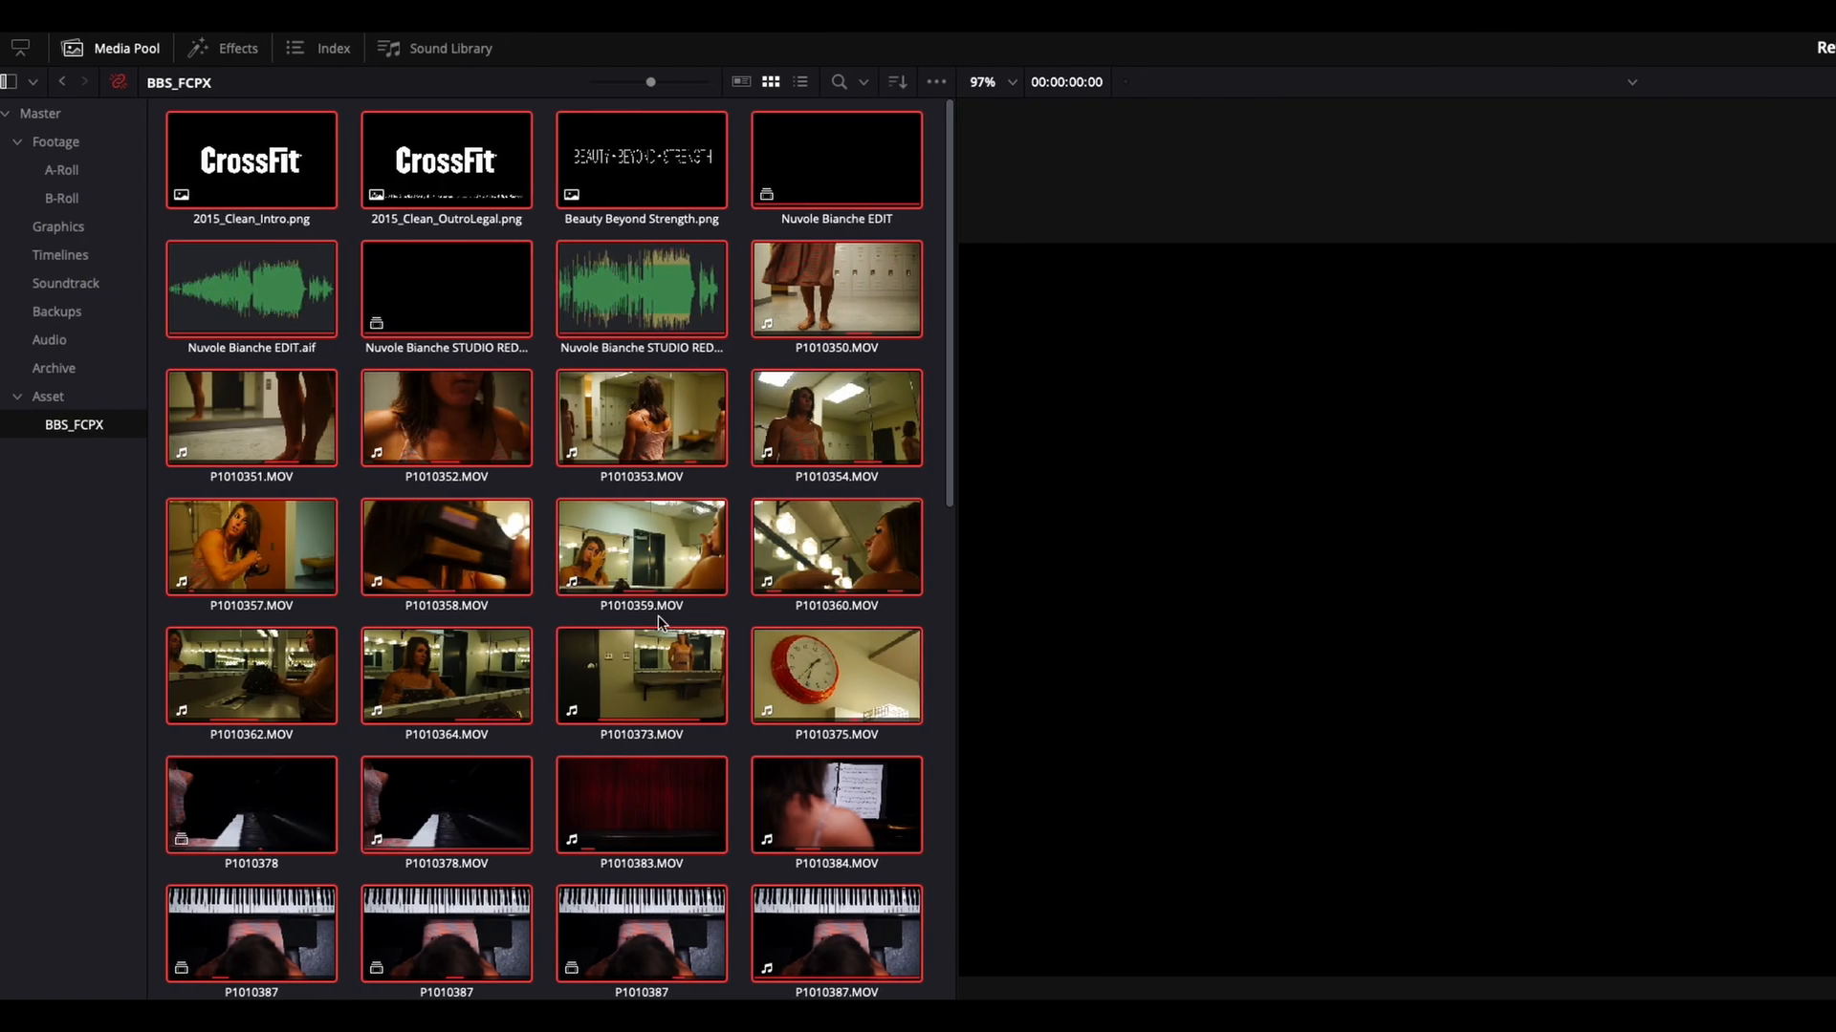
scroll(658, 615, down, 6)
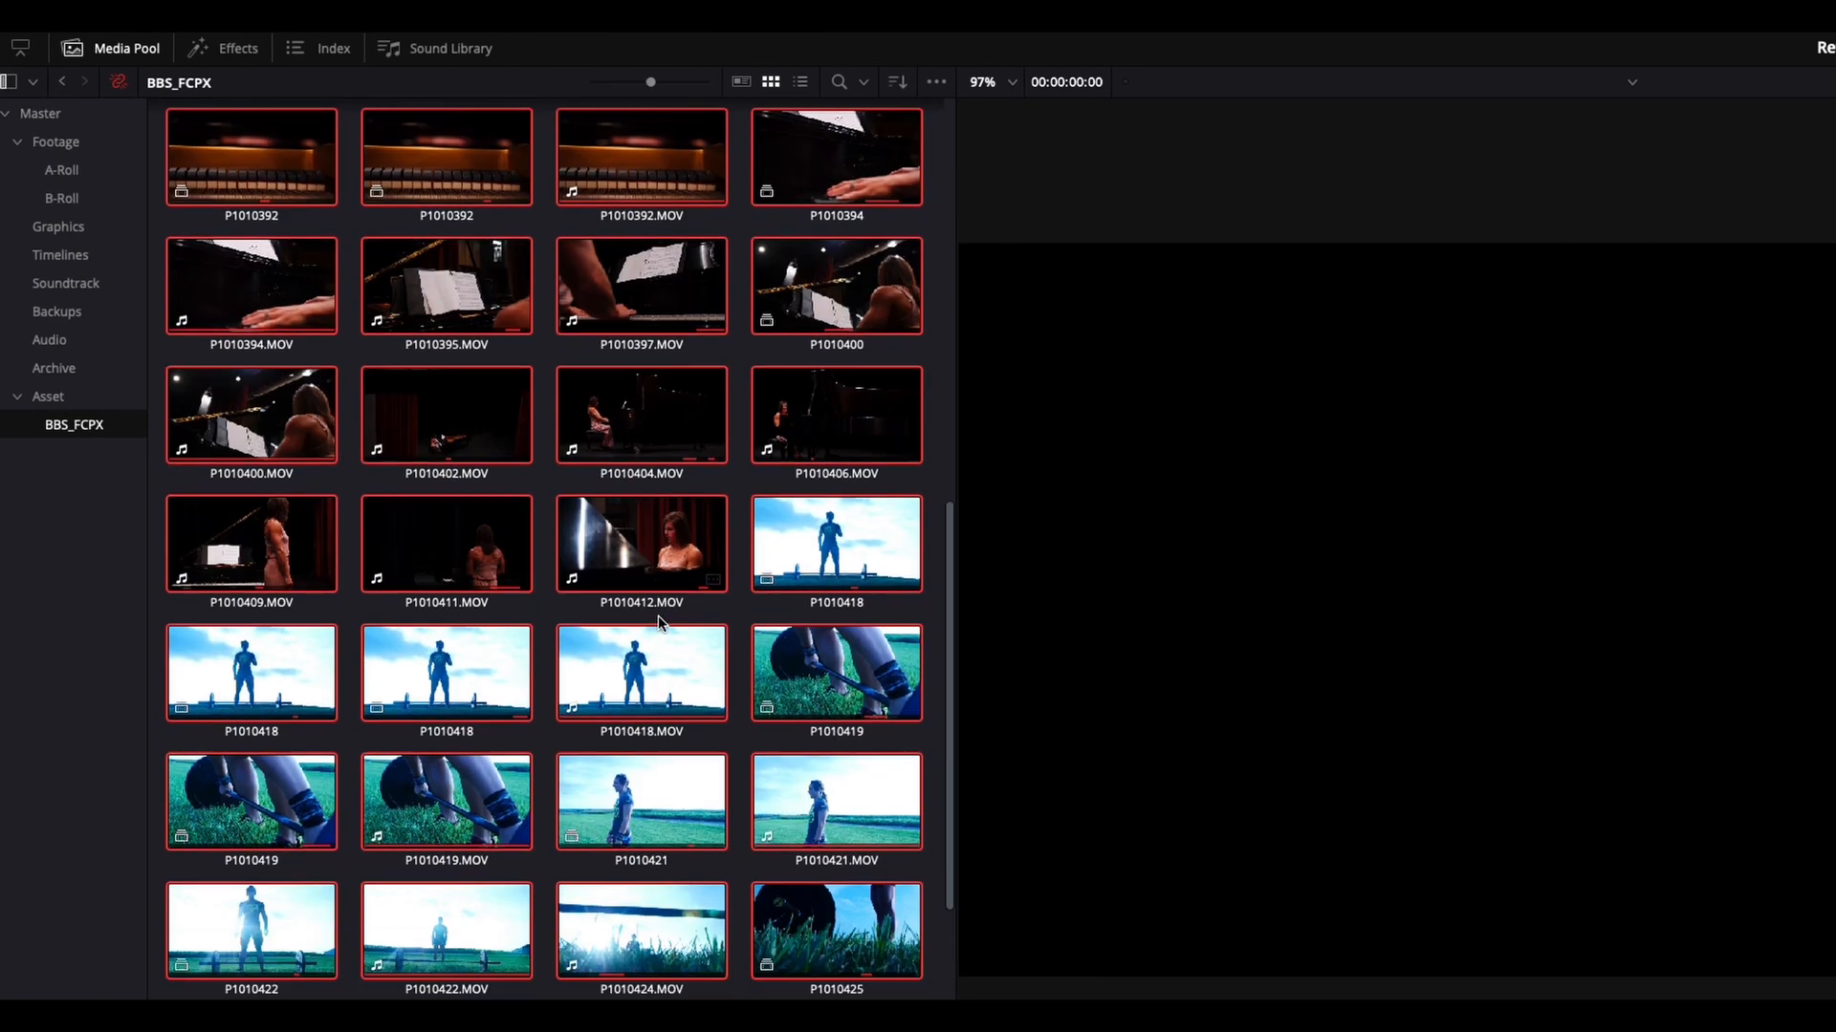
scroll(658, 616, down, 5)
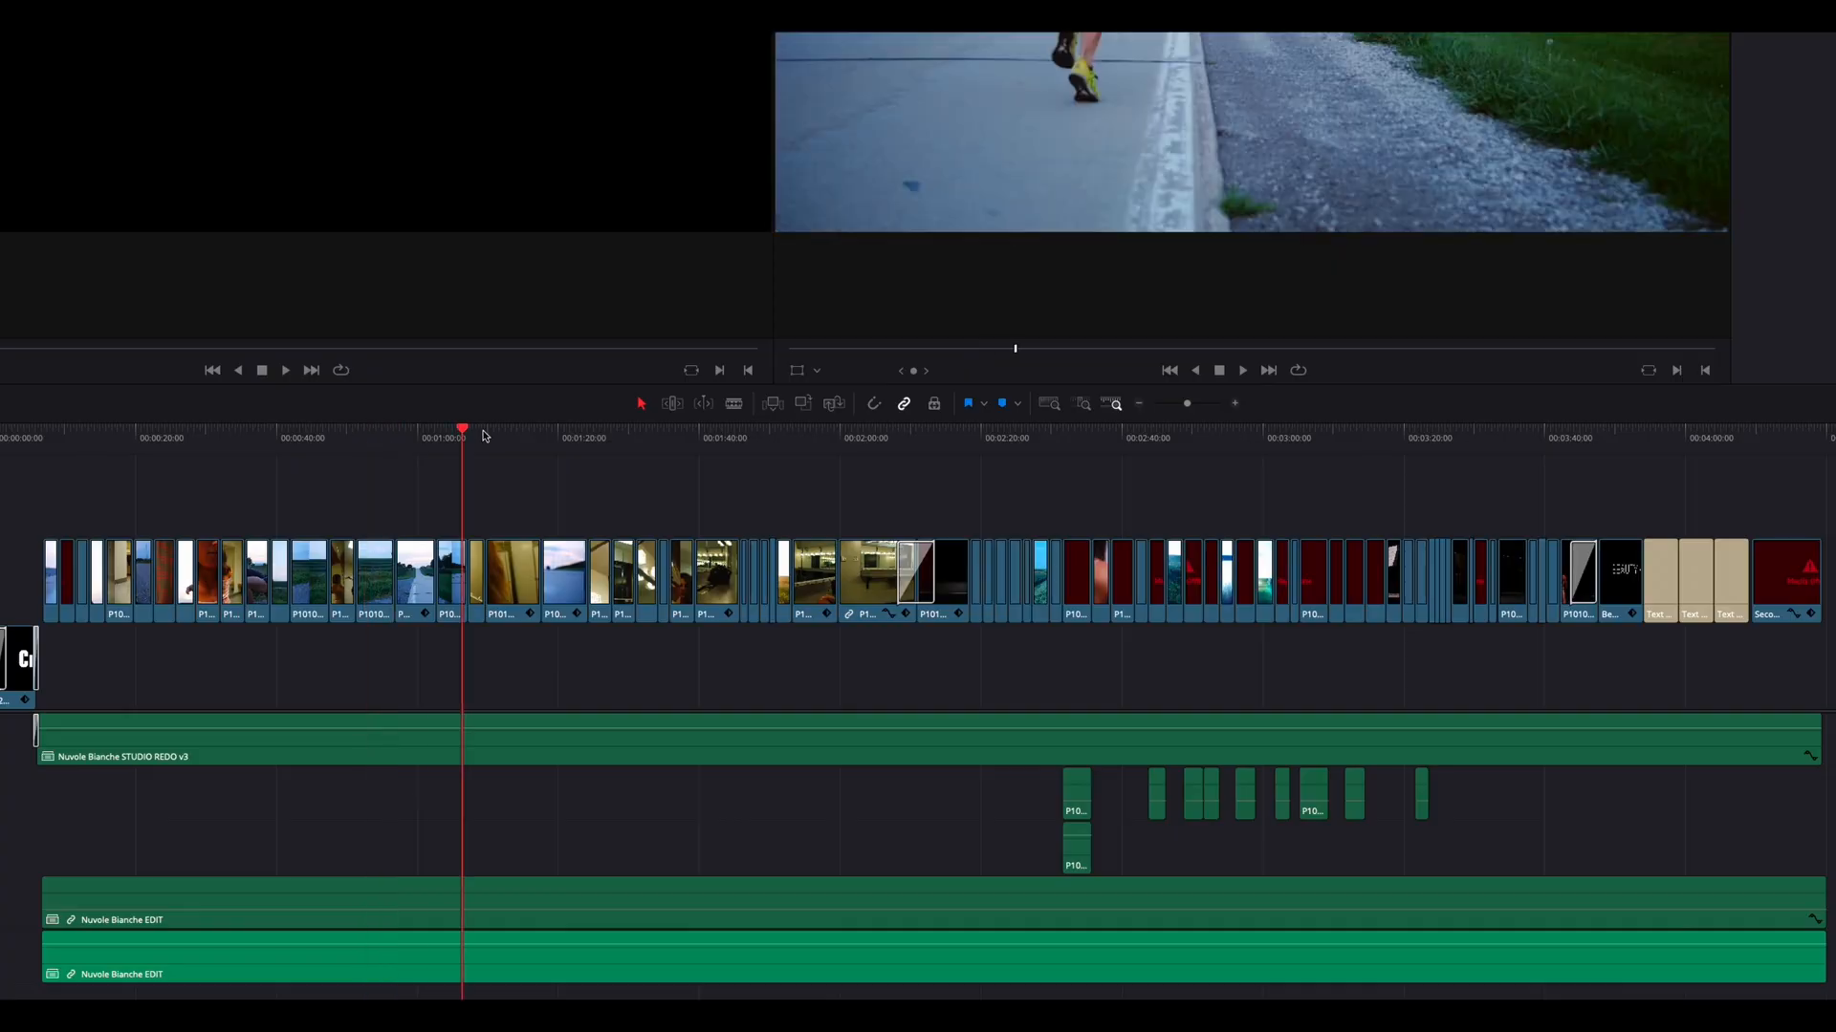
drag(482, 436, 1725, 433)
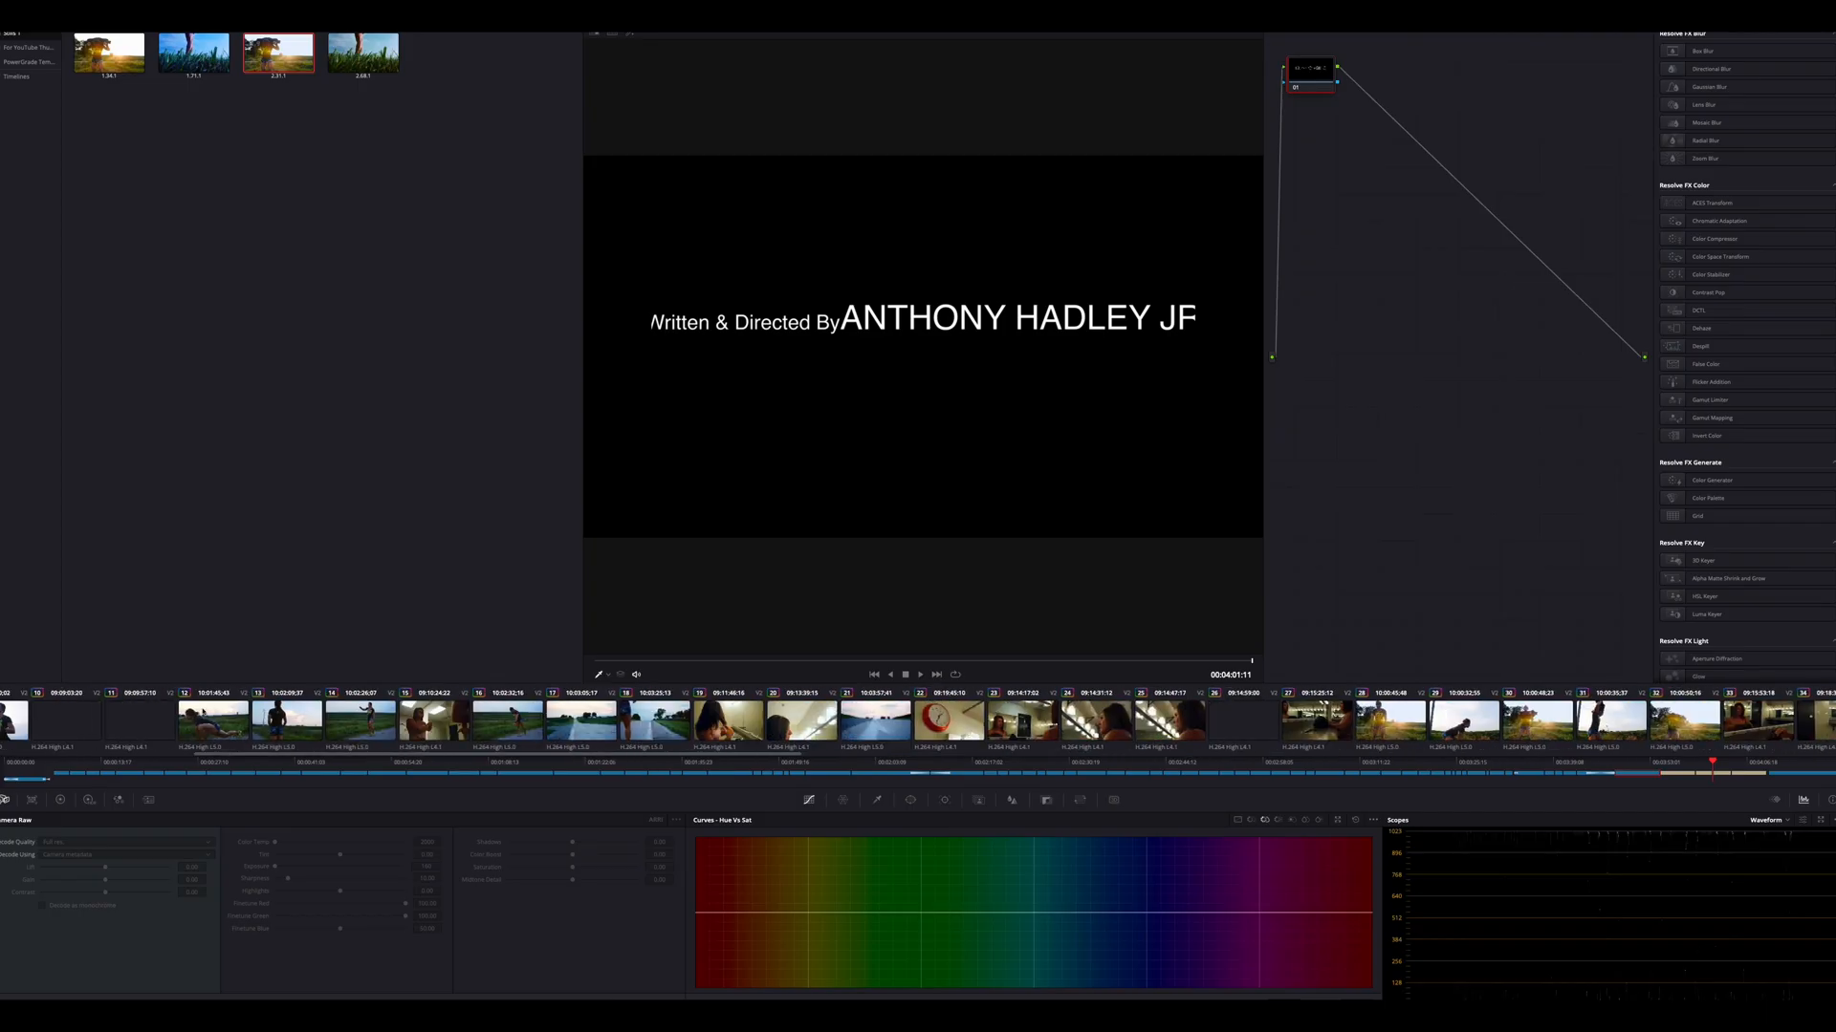
- Go to clip 11, the locker-room mirror shot, and disable all of its grading nodes
scroll(203, 712, left, 5)
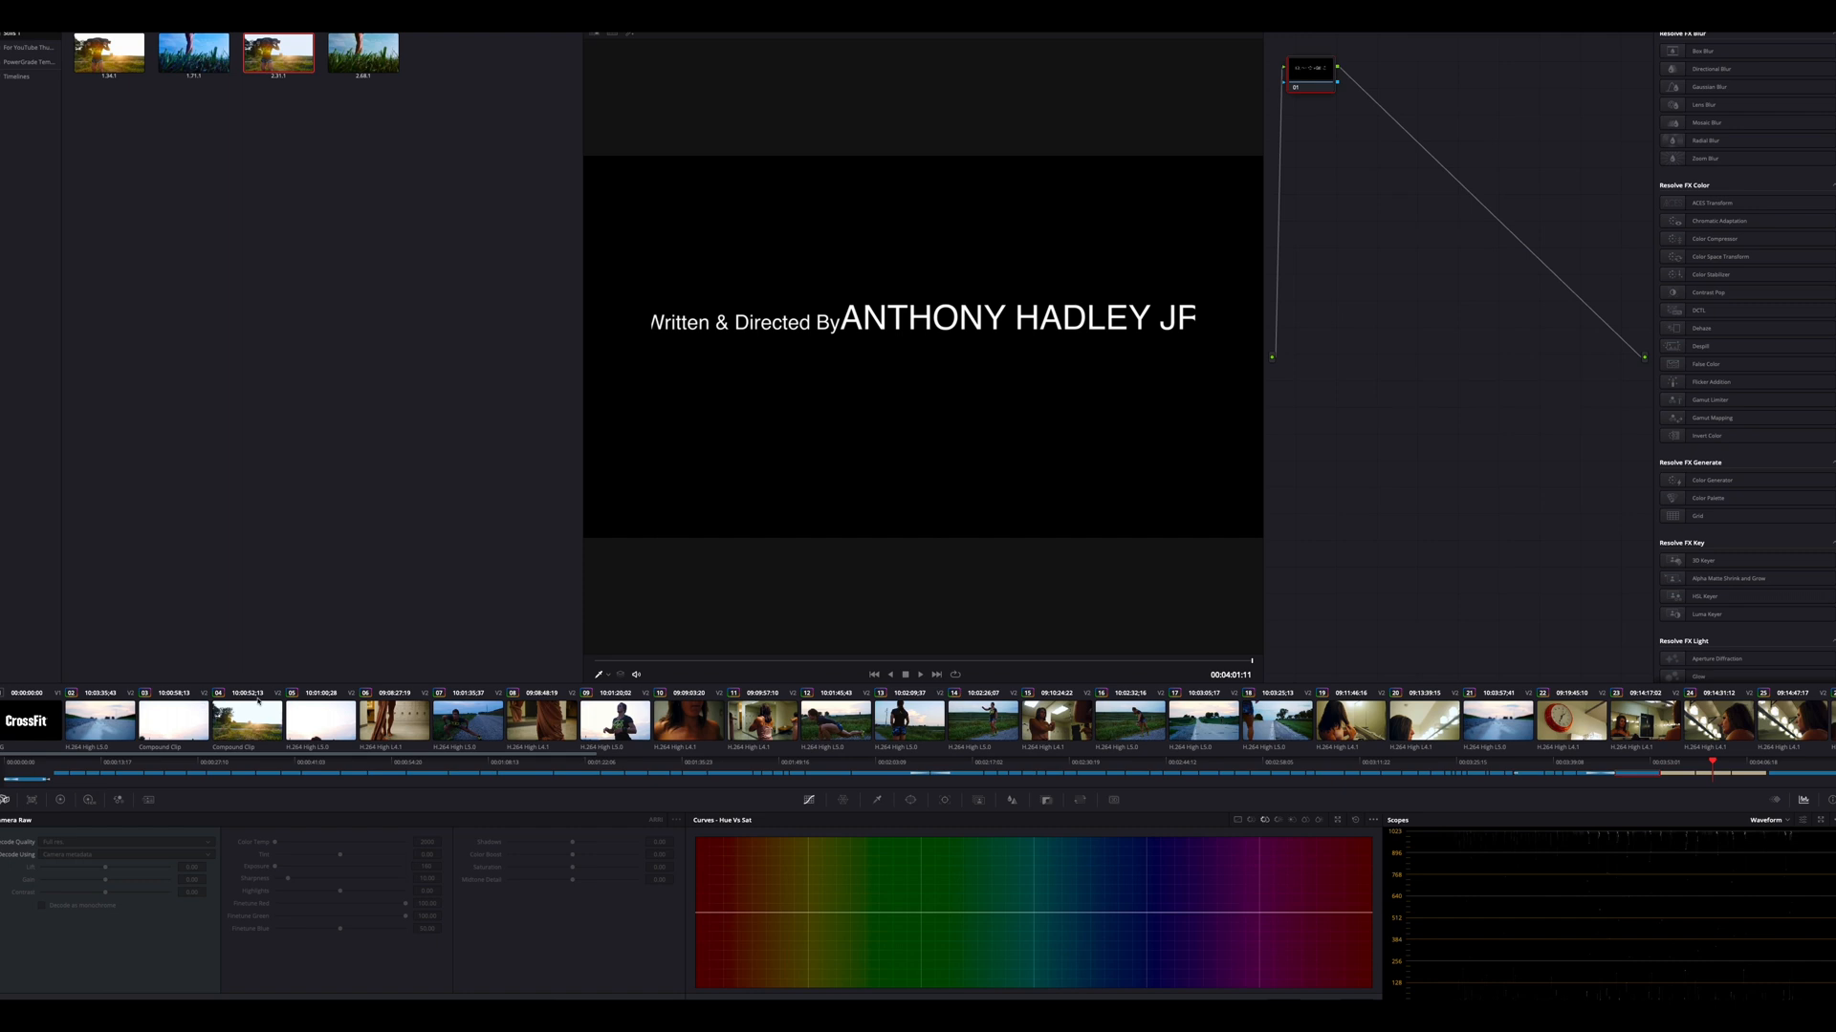
click(703, 719)
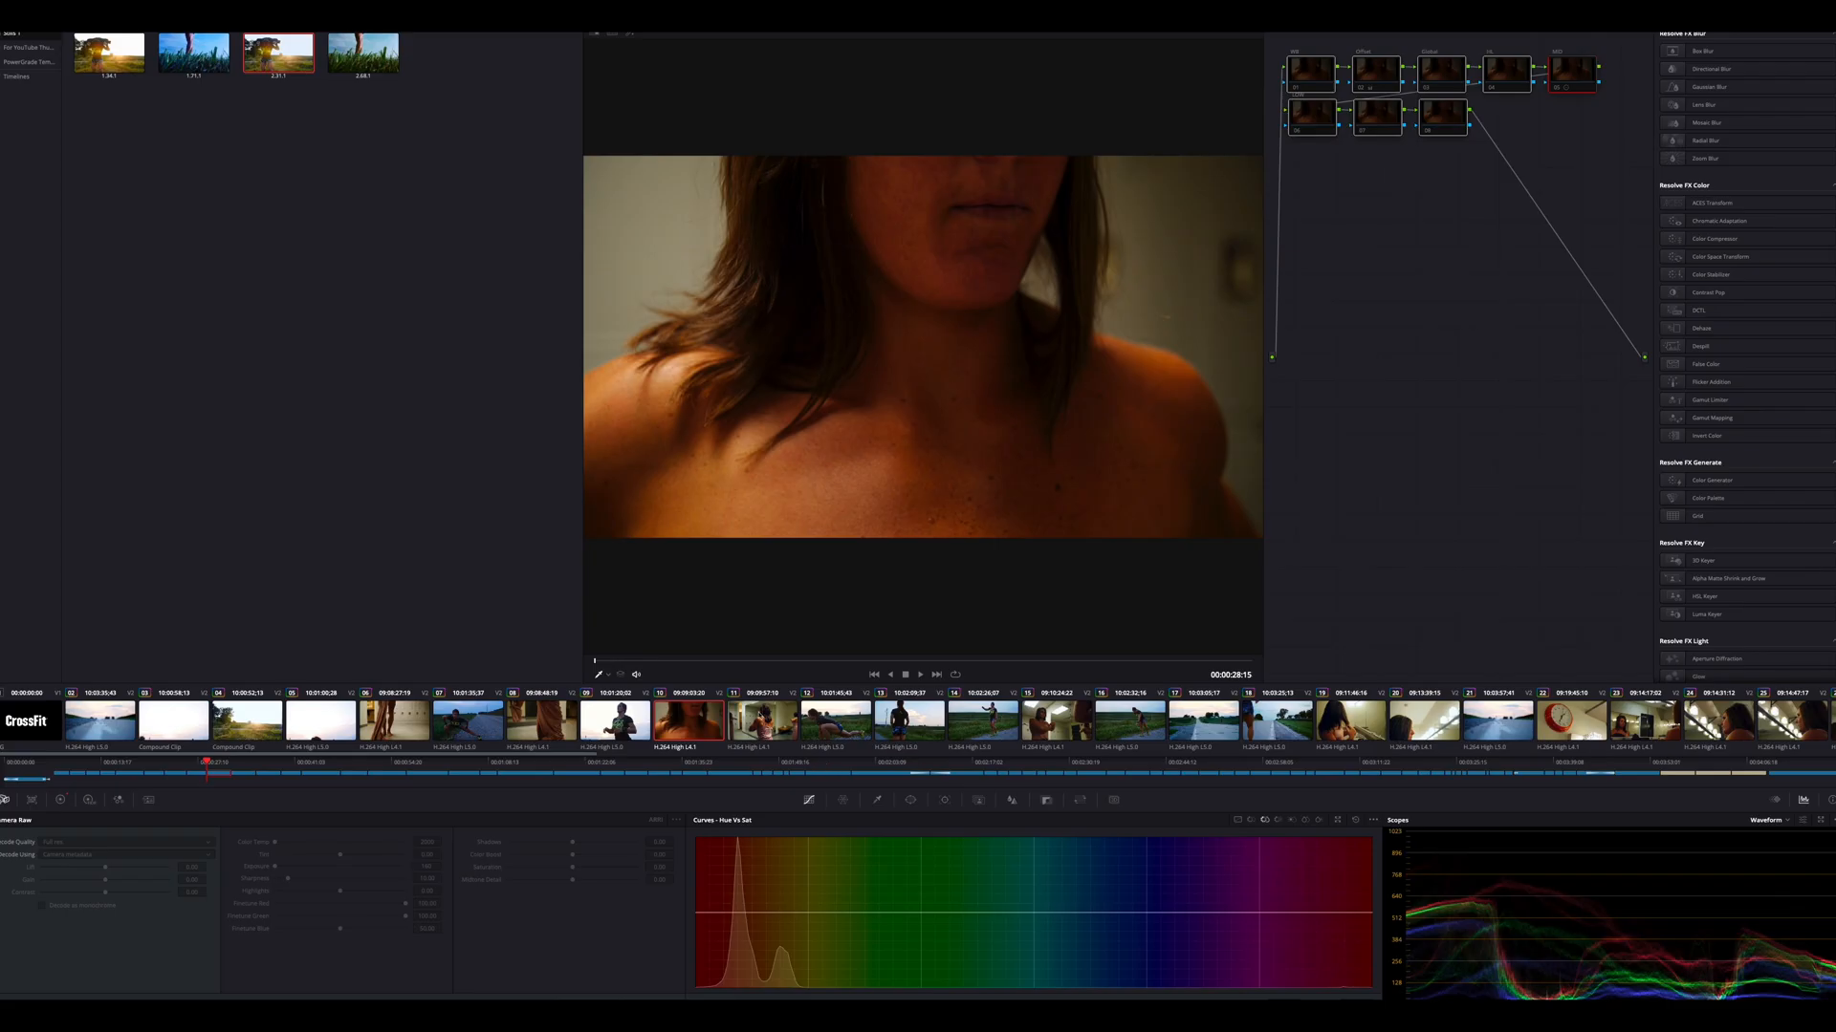
key(Down)
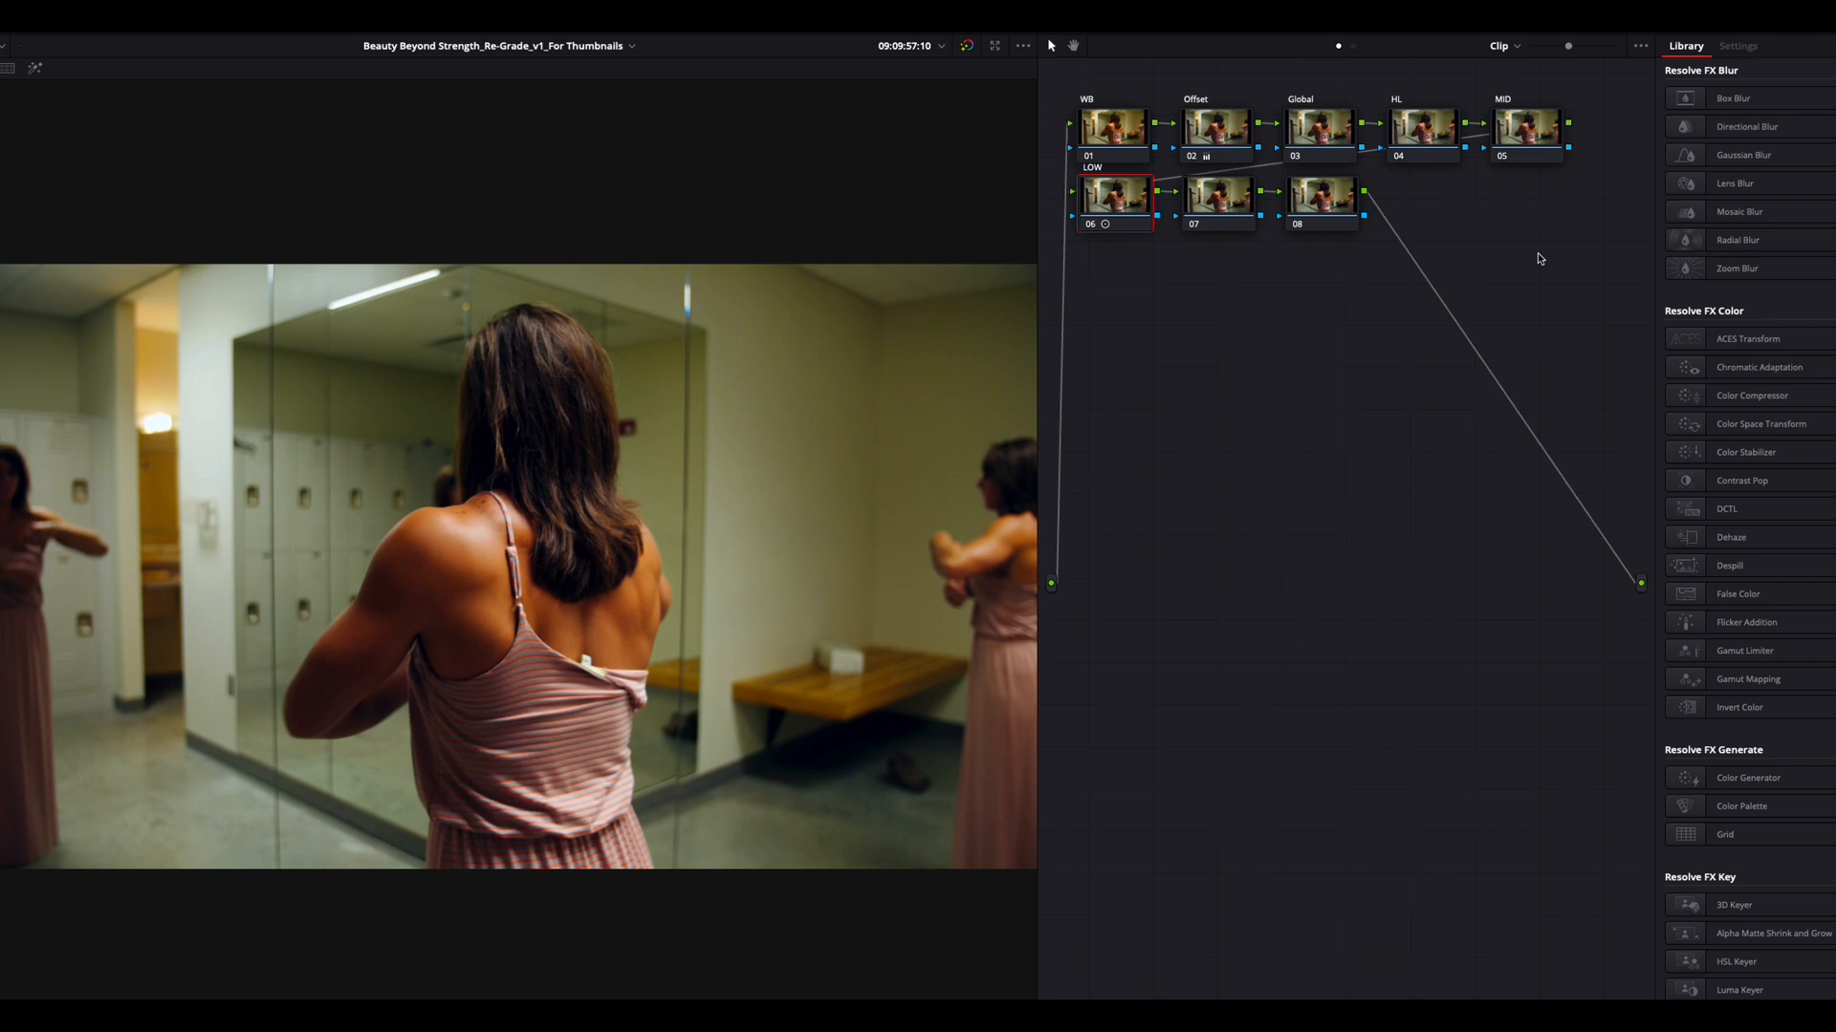
drag(1539, 258, 1073, 177)
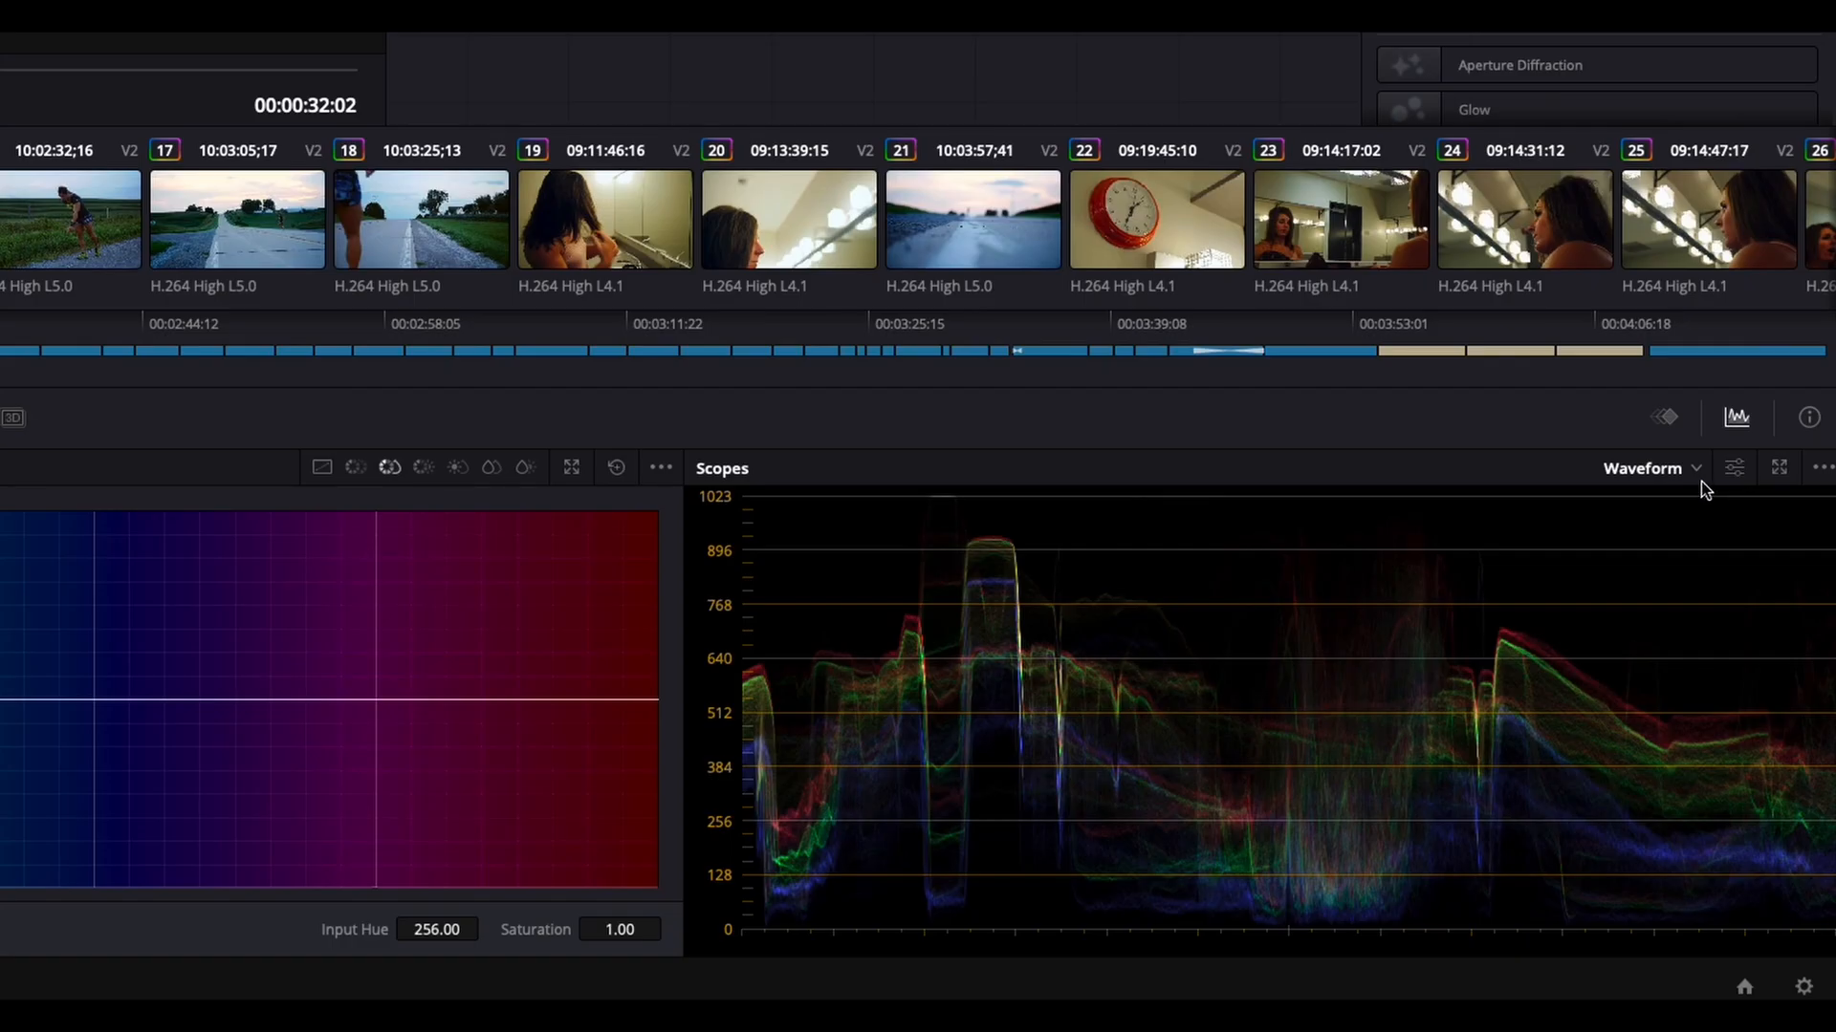
- Set the scope to Vectorscope and enable the Offset node, toggling it to compare the locker-room shot with and without it
click(1698, 471)
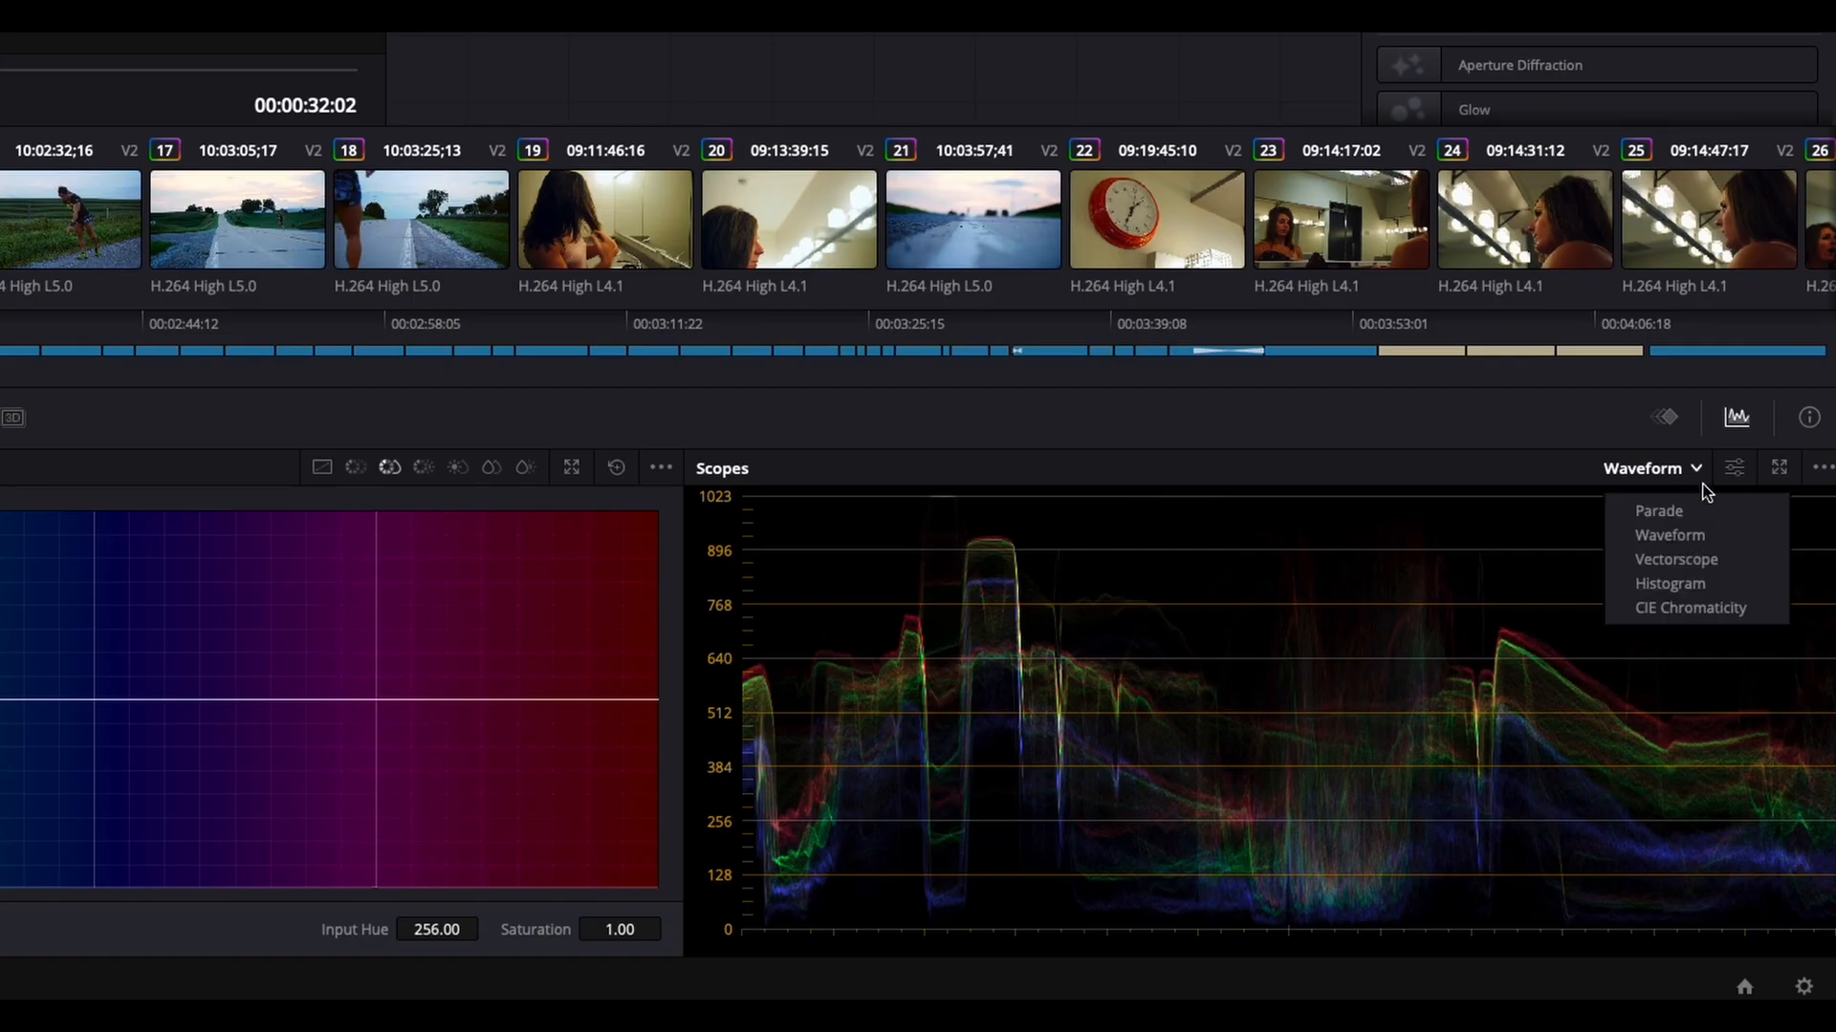
click(1692, 558)
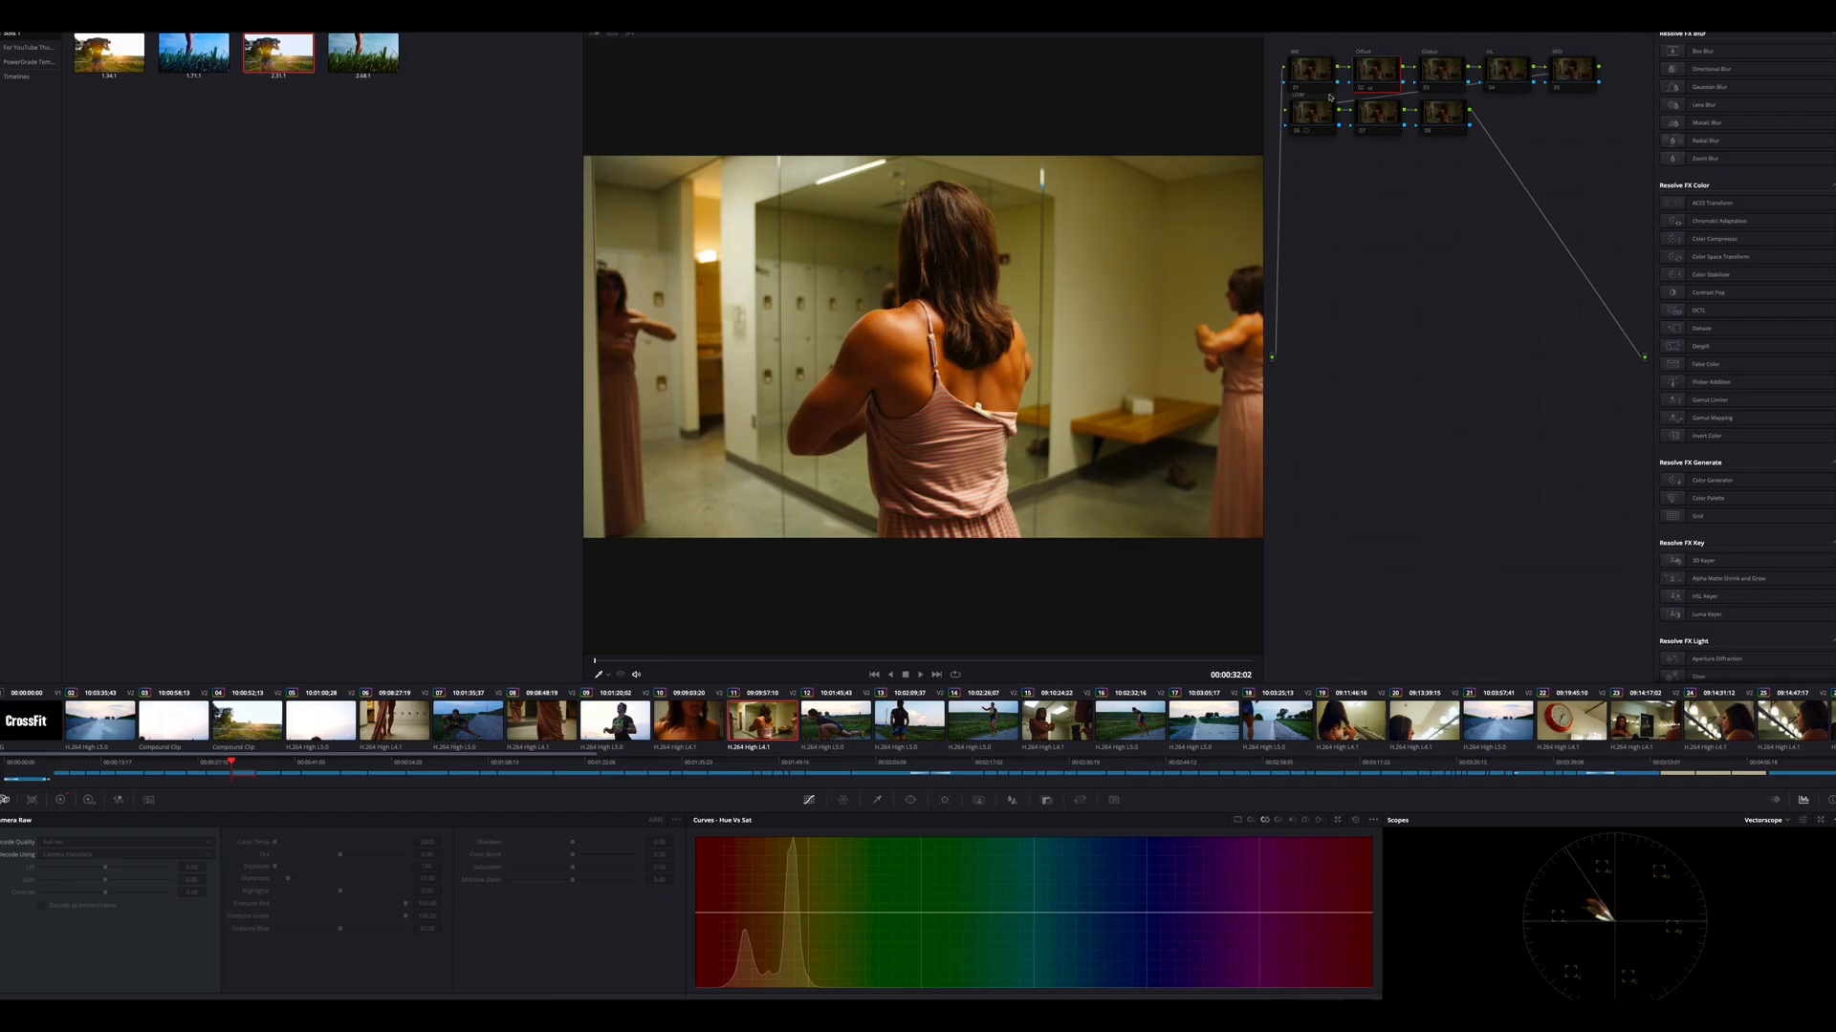
click(1361, 89)
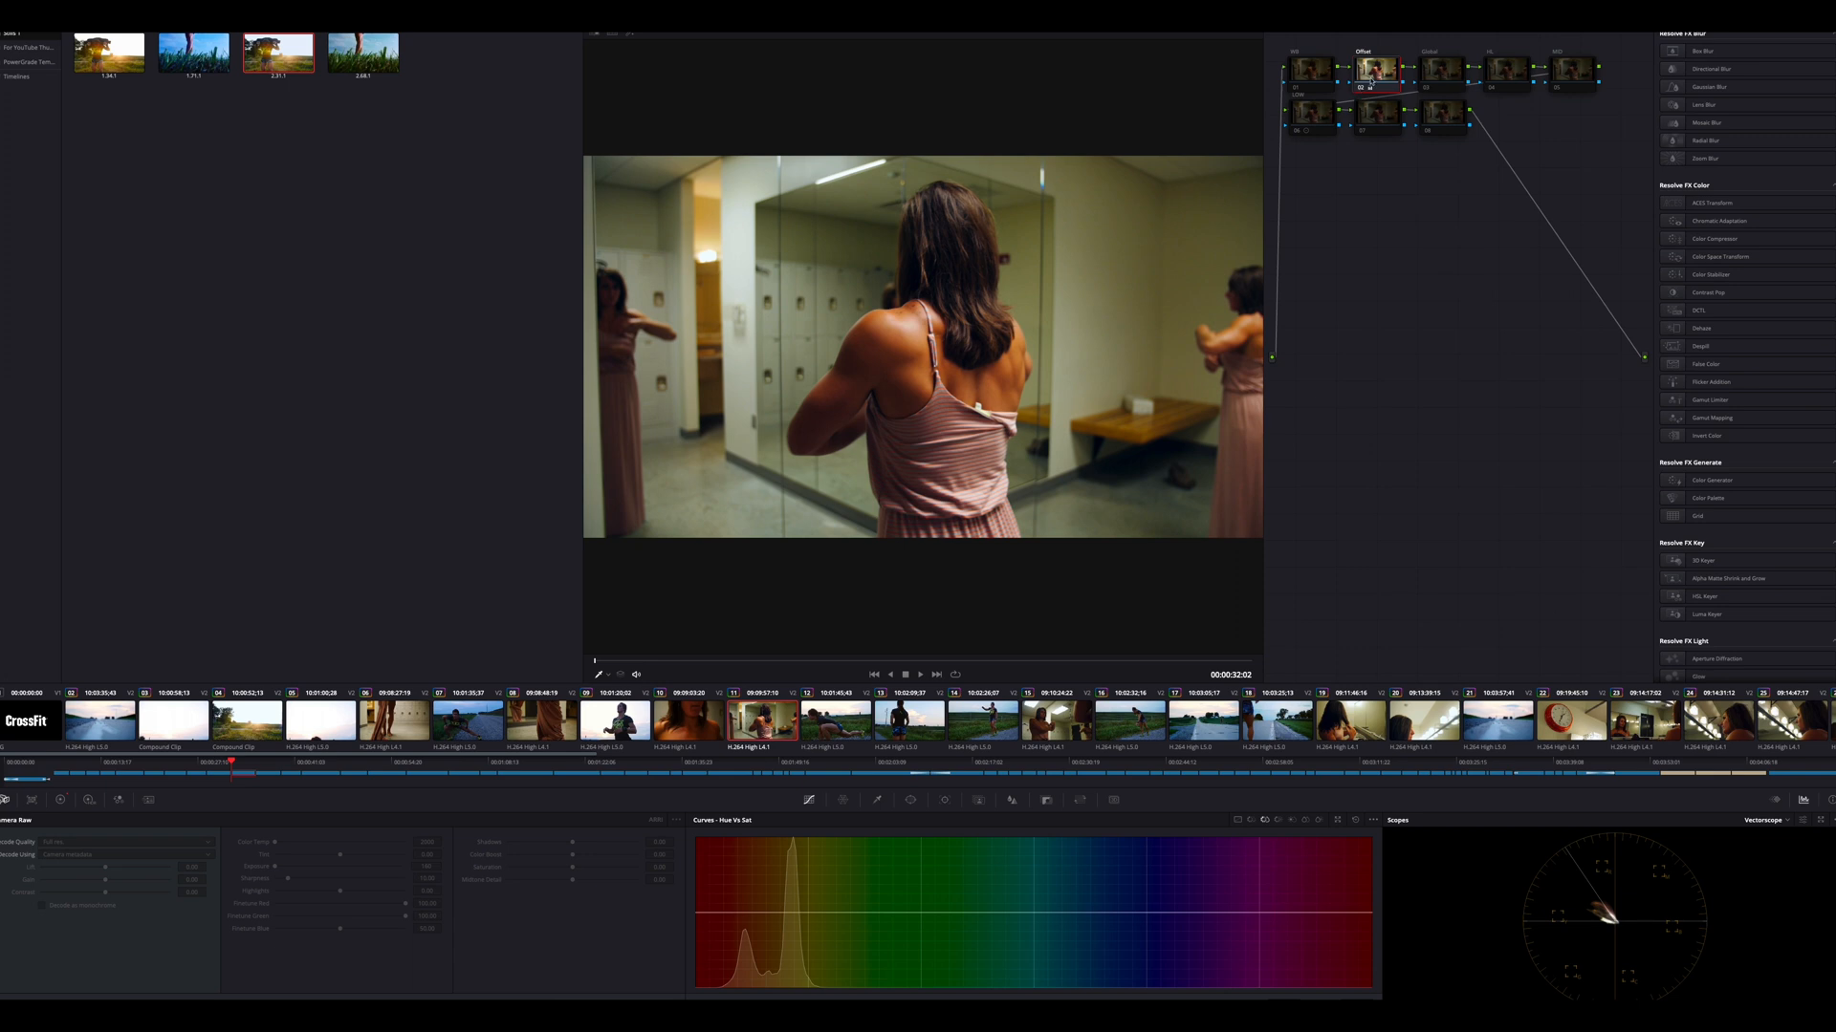
key(ctrl+d)
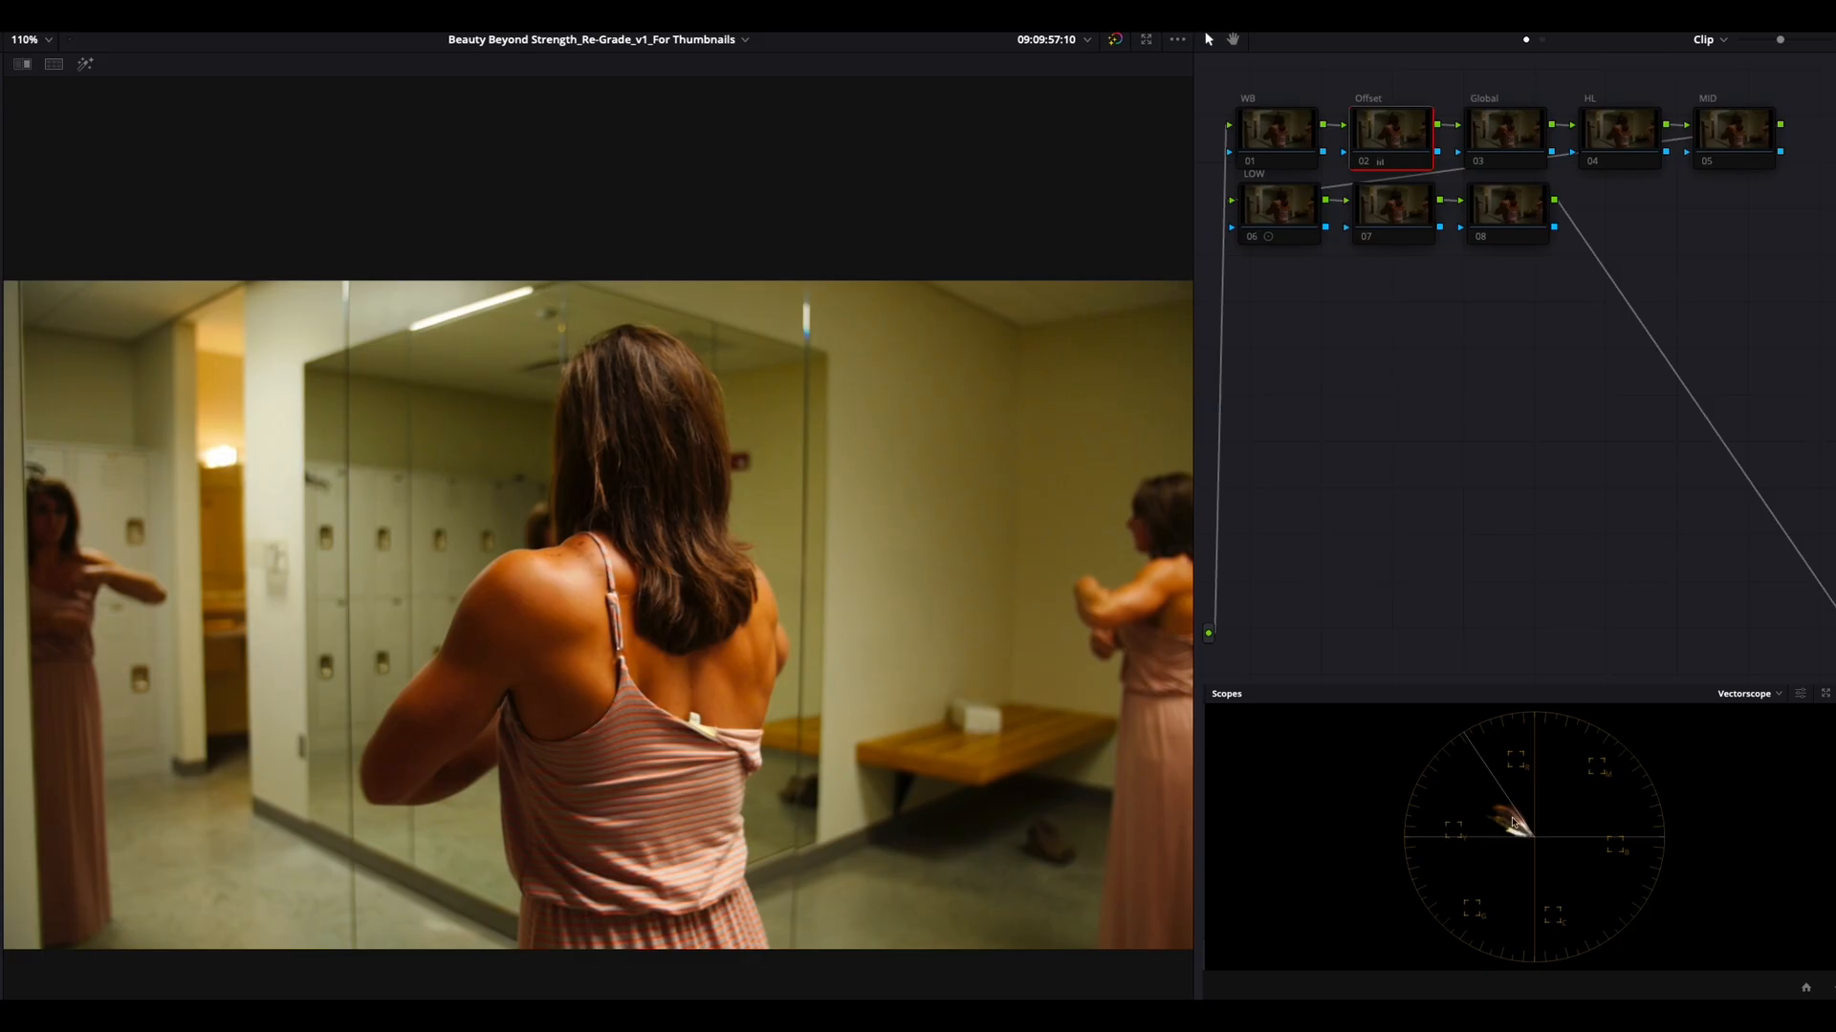
key(ctrl+d)
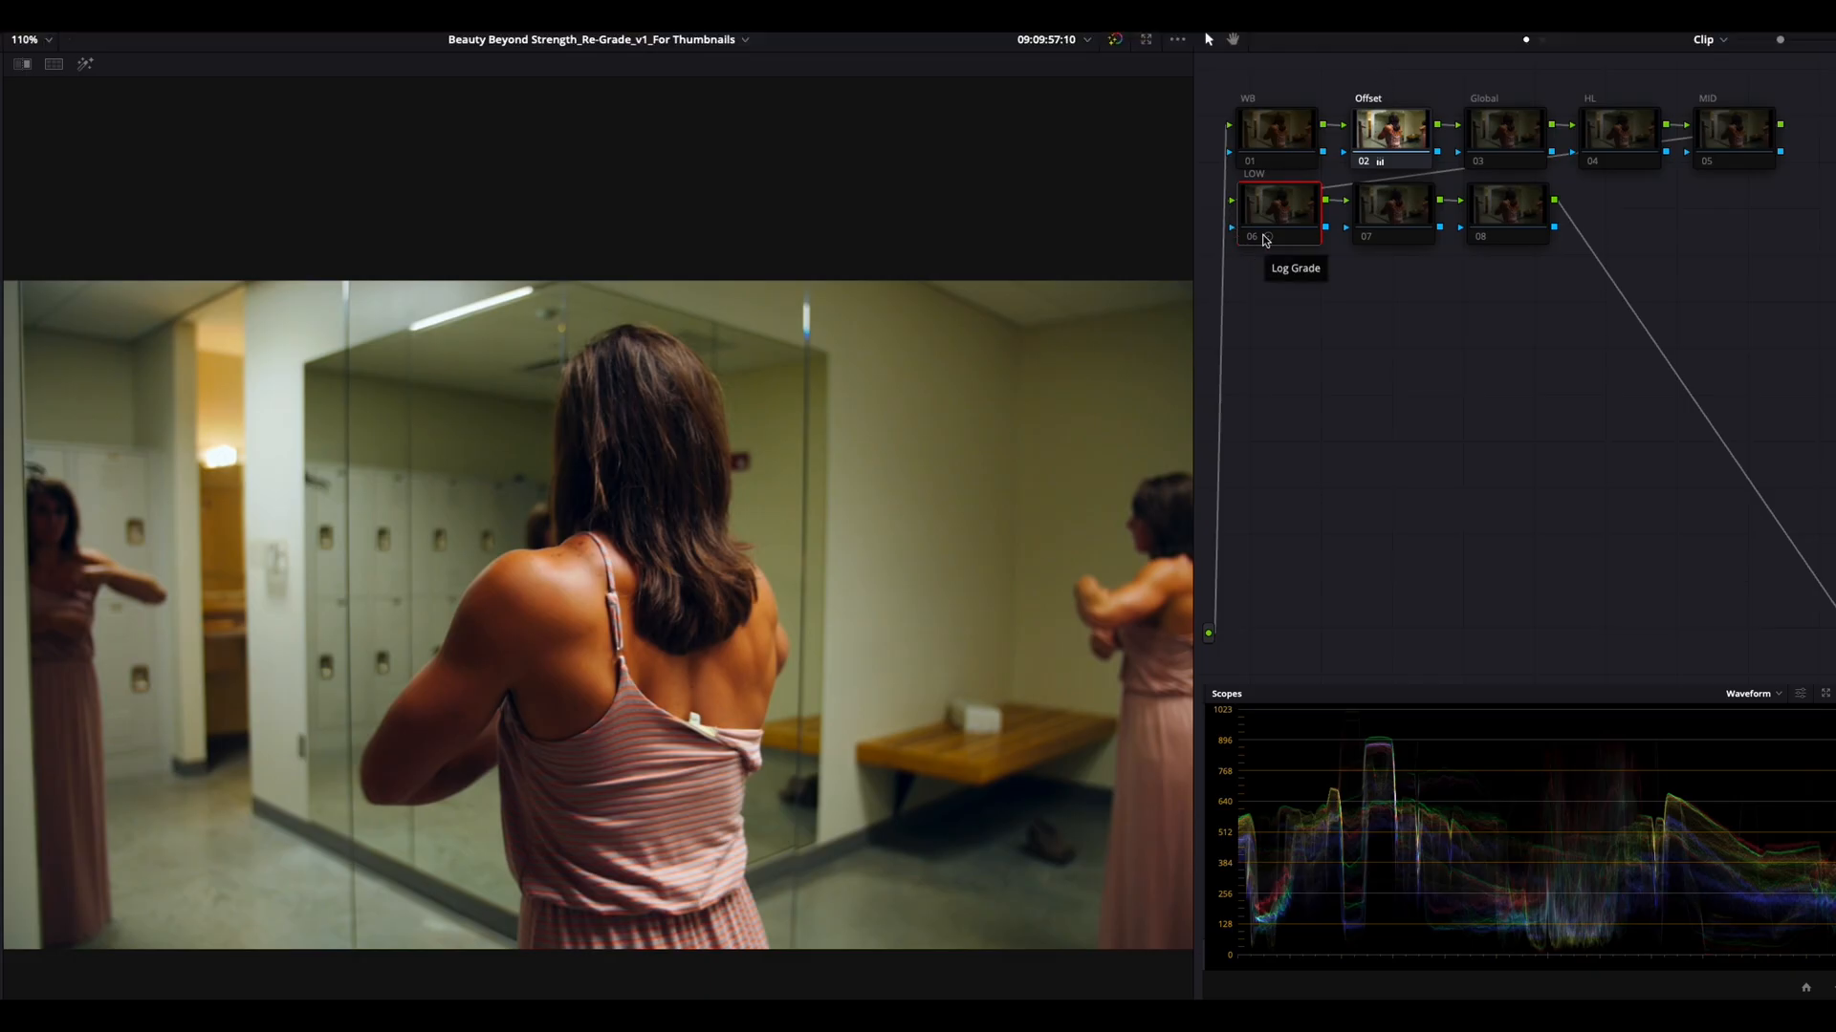
- Toggle the LOW node on and off to compare its log grade in the image and on the waveform
key(ctrl+d)
key(ctrl+d)
key(ctrl+d)
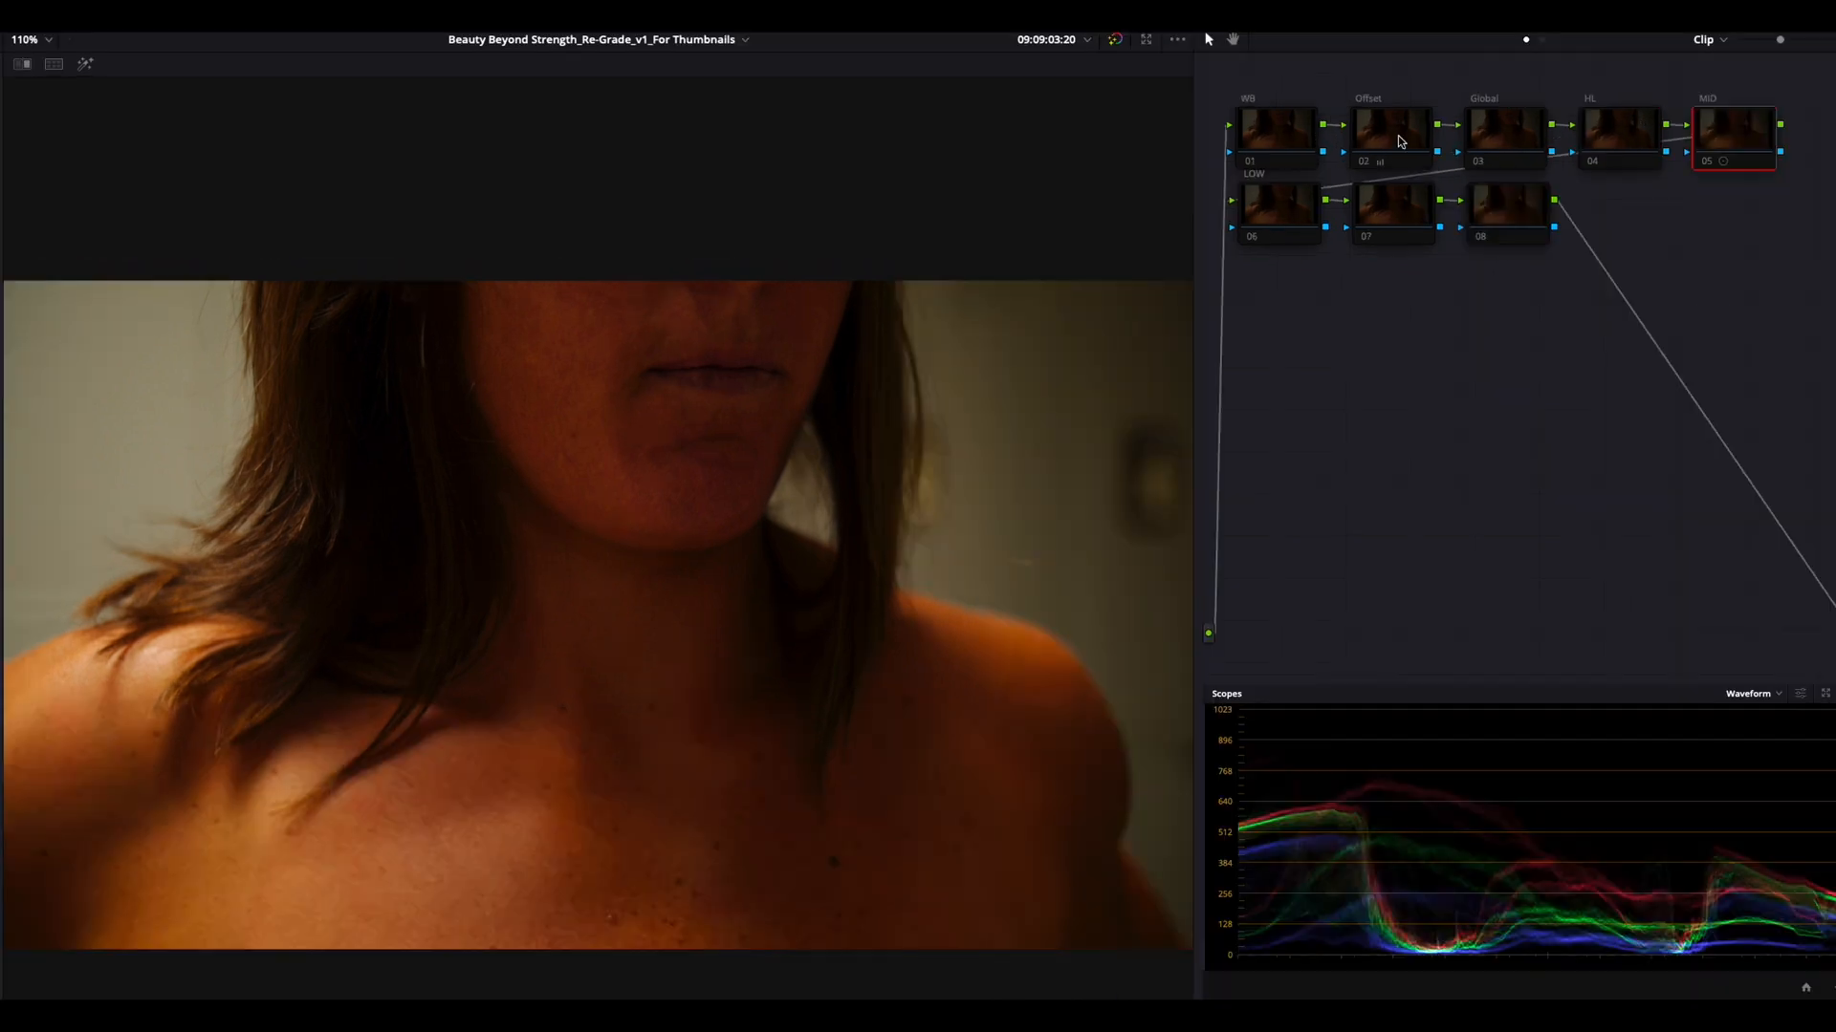
- Show the vectorscope for the shoulder close-up and enable its Offset node, toggling it to compare the colour balance
click(1229, 137)
click(1762, 696)
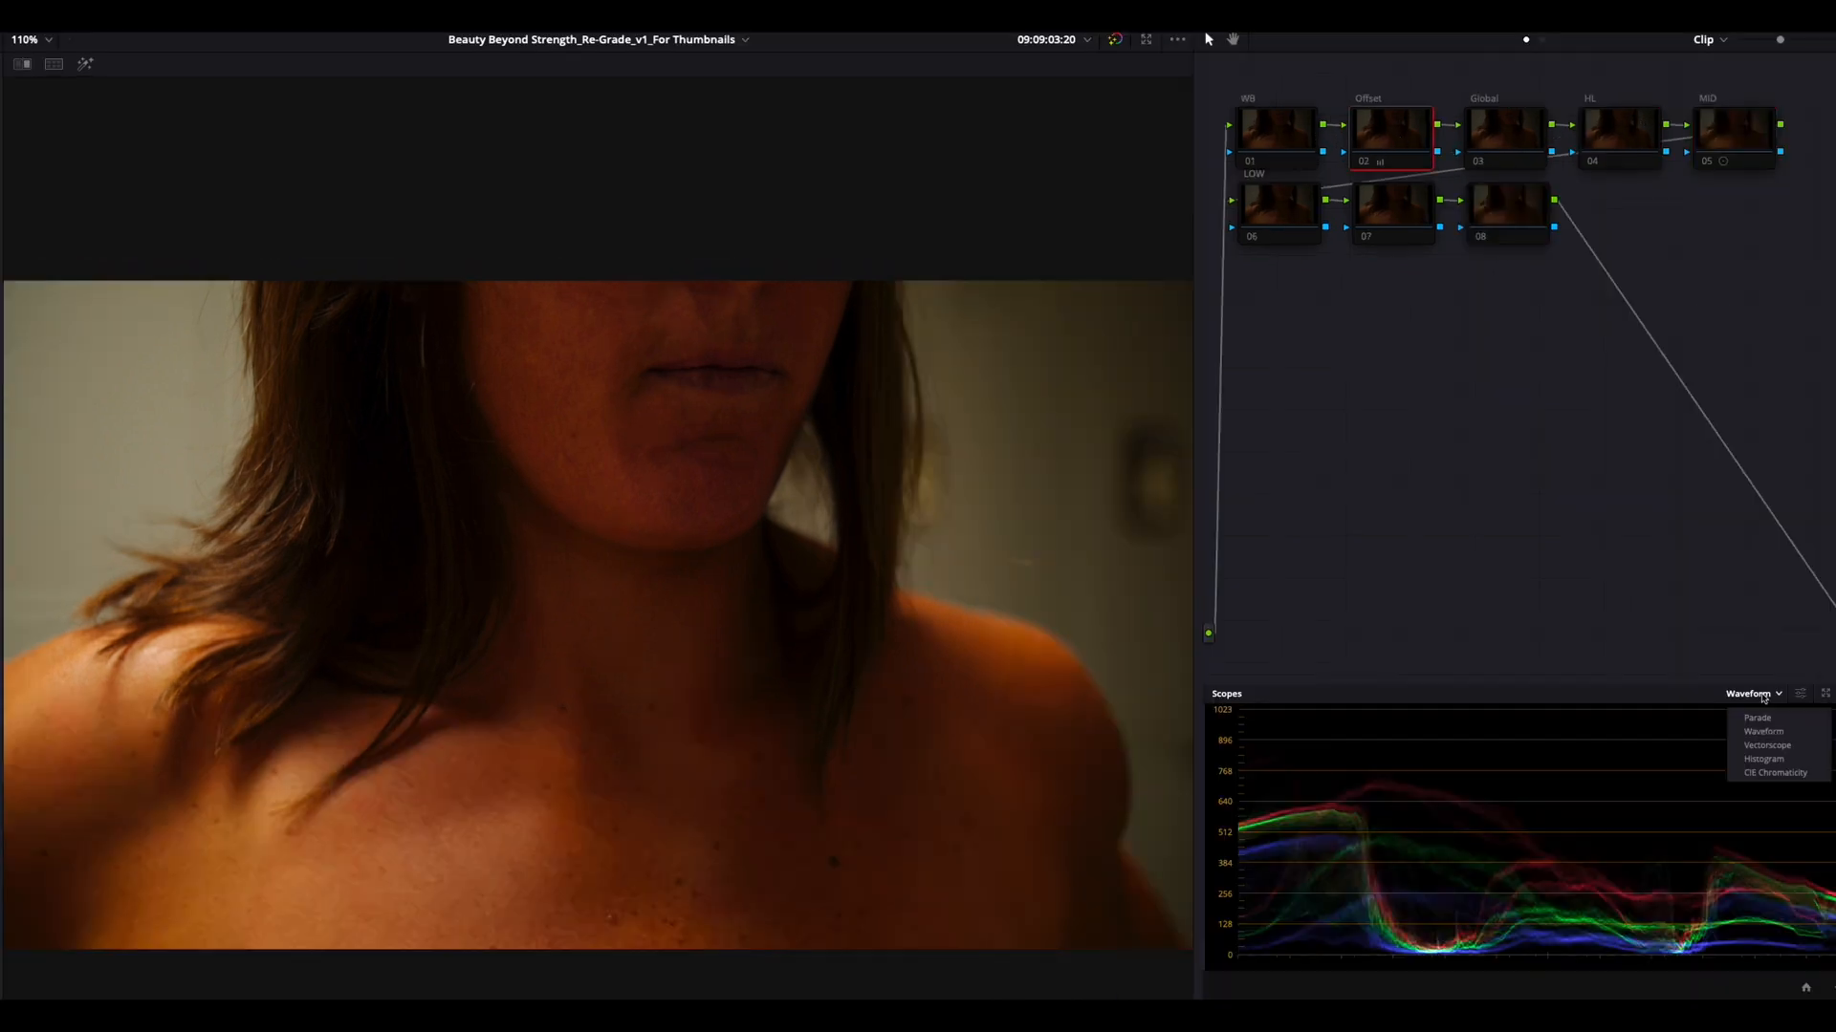
click(1764, 746)
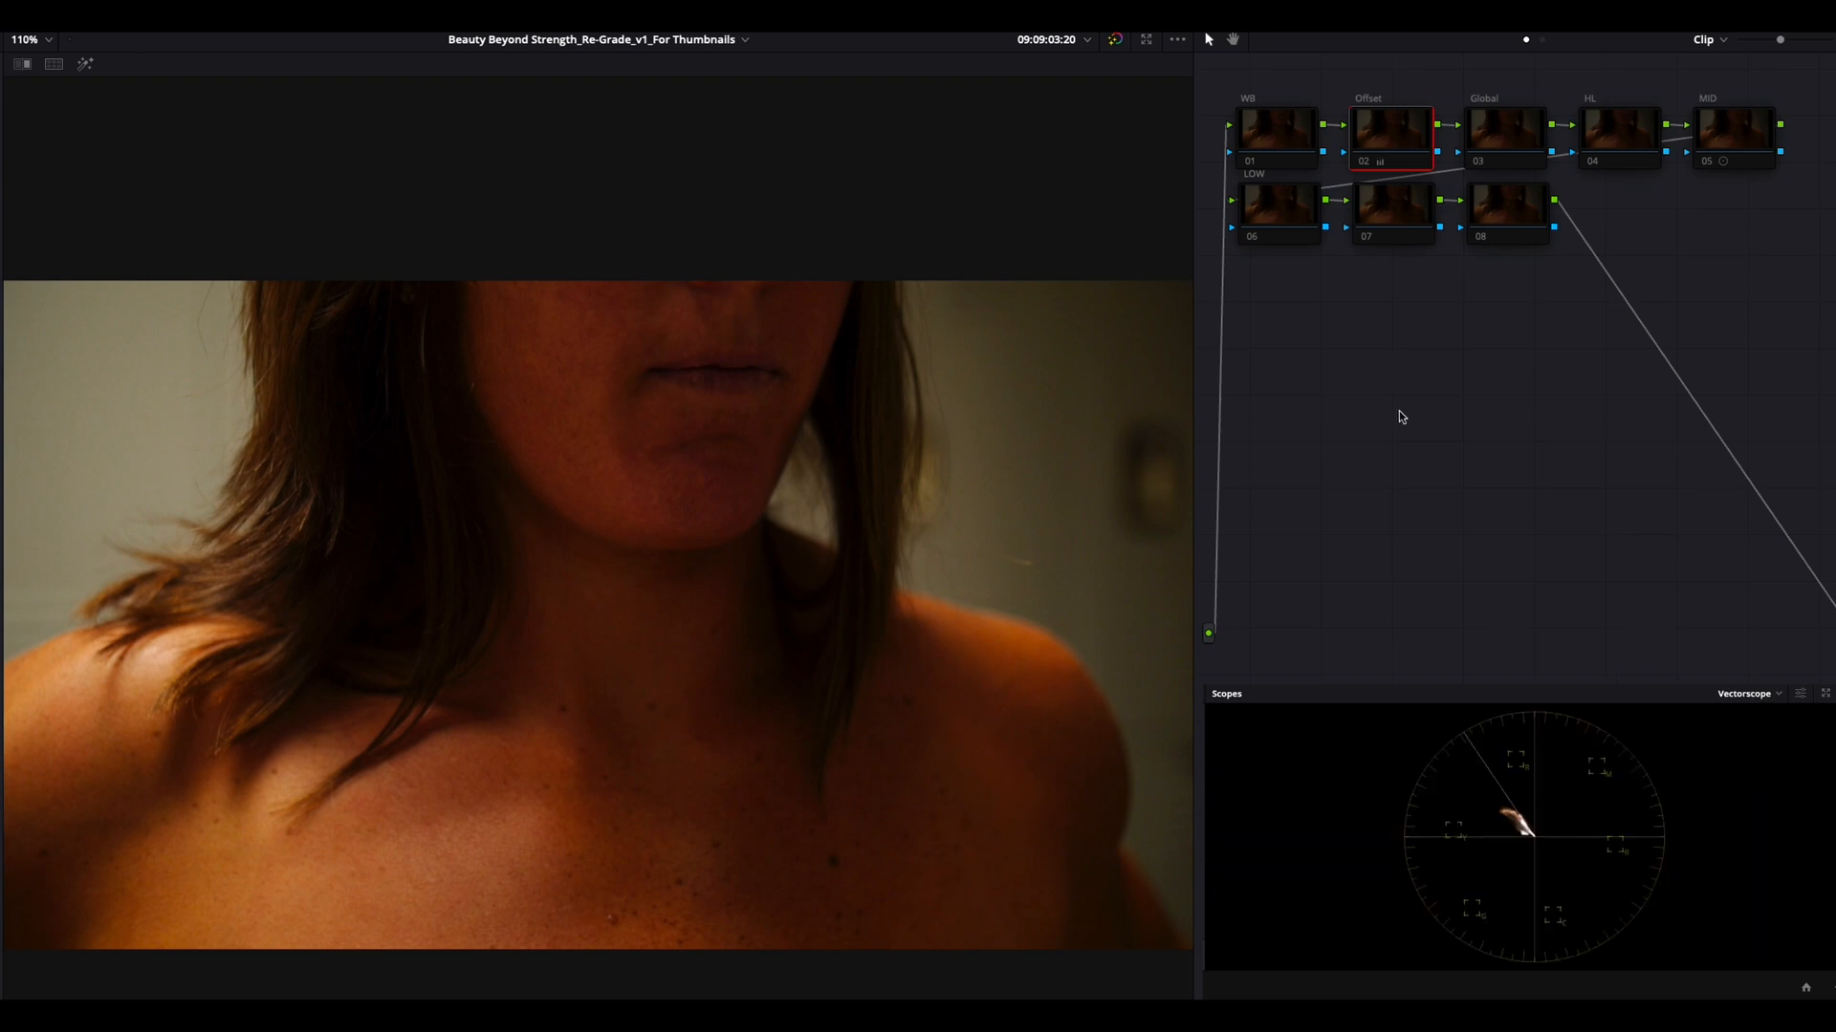
key(ctrl+d)
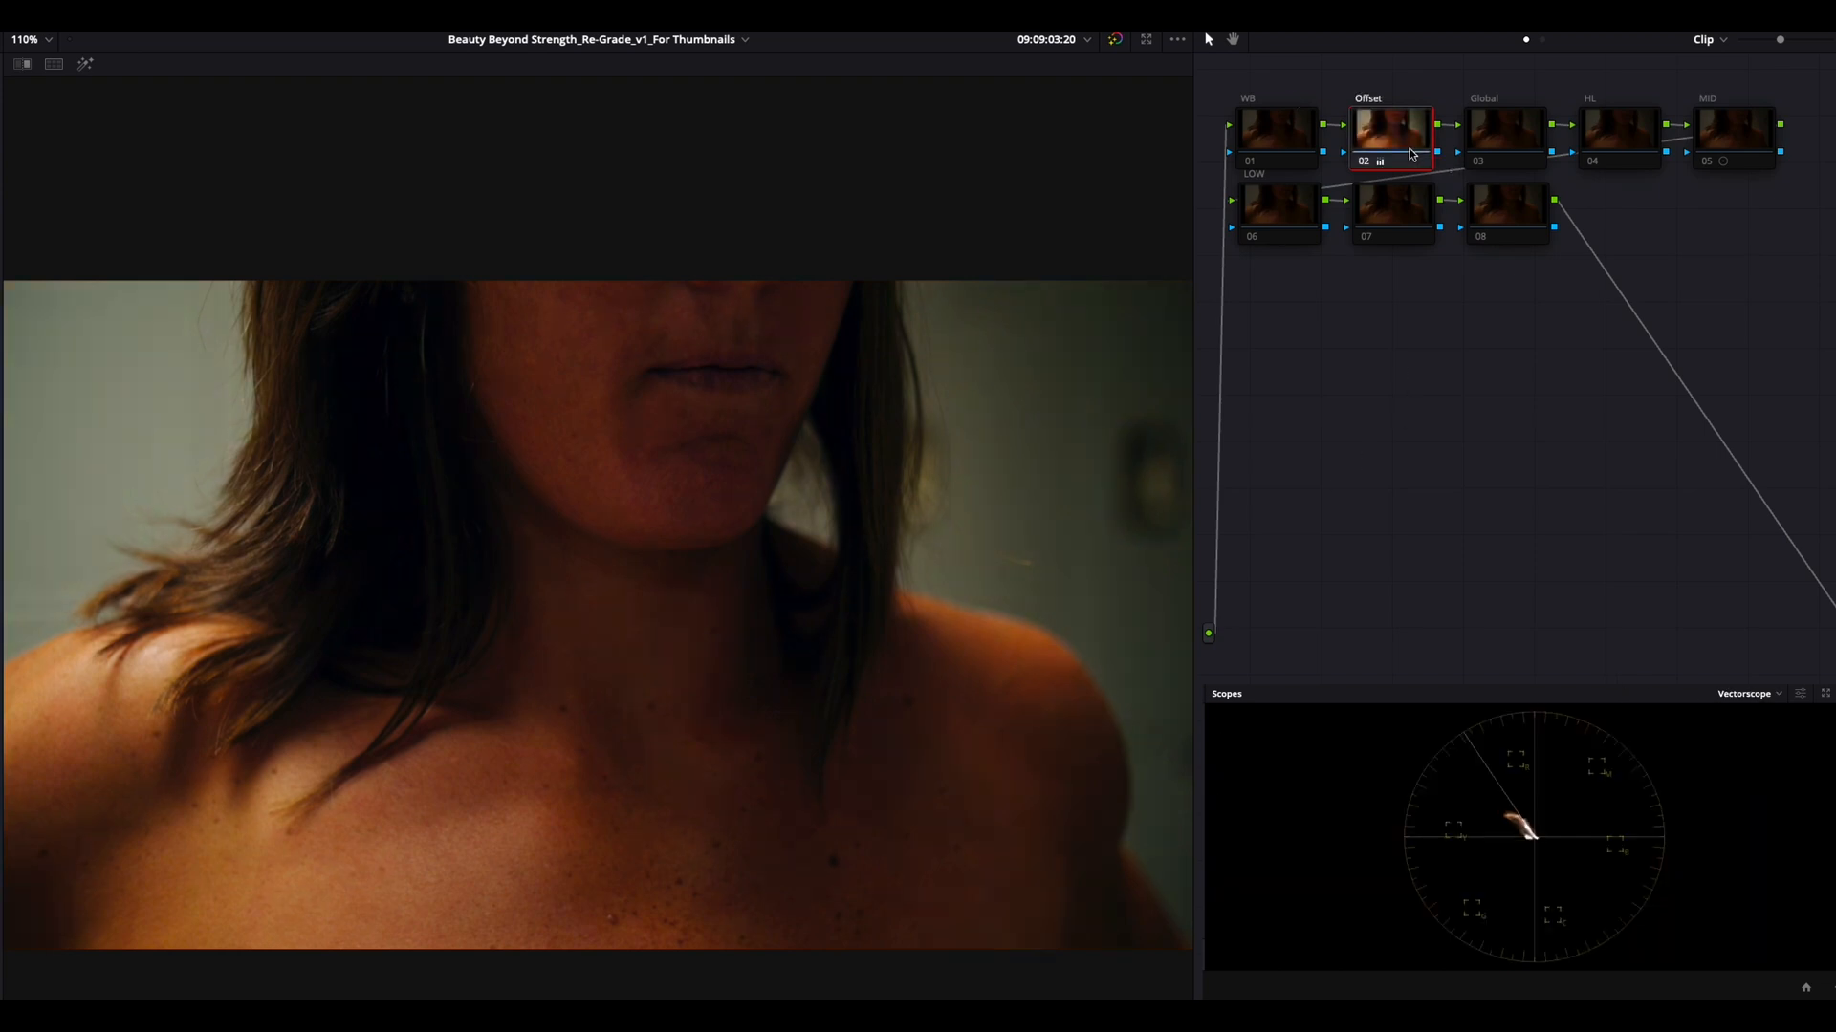
key(ctrl+d)
key(ctrl+d)
key(ctrl+d)
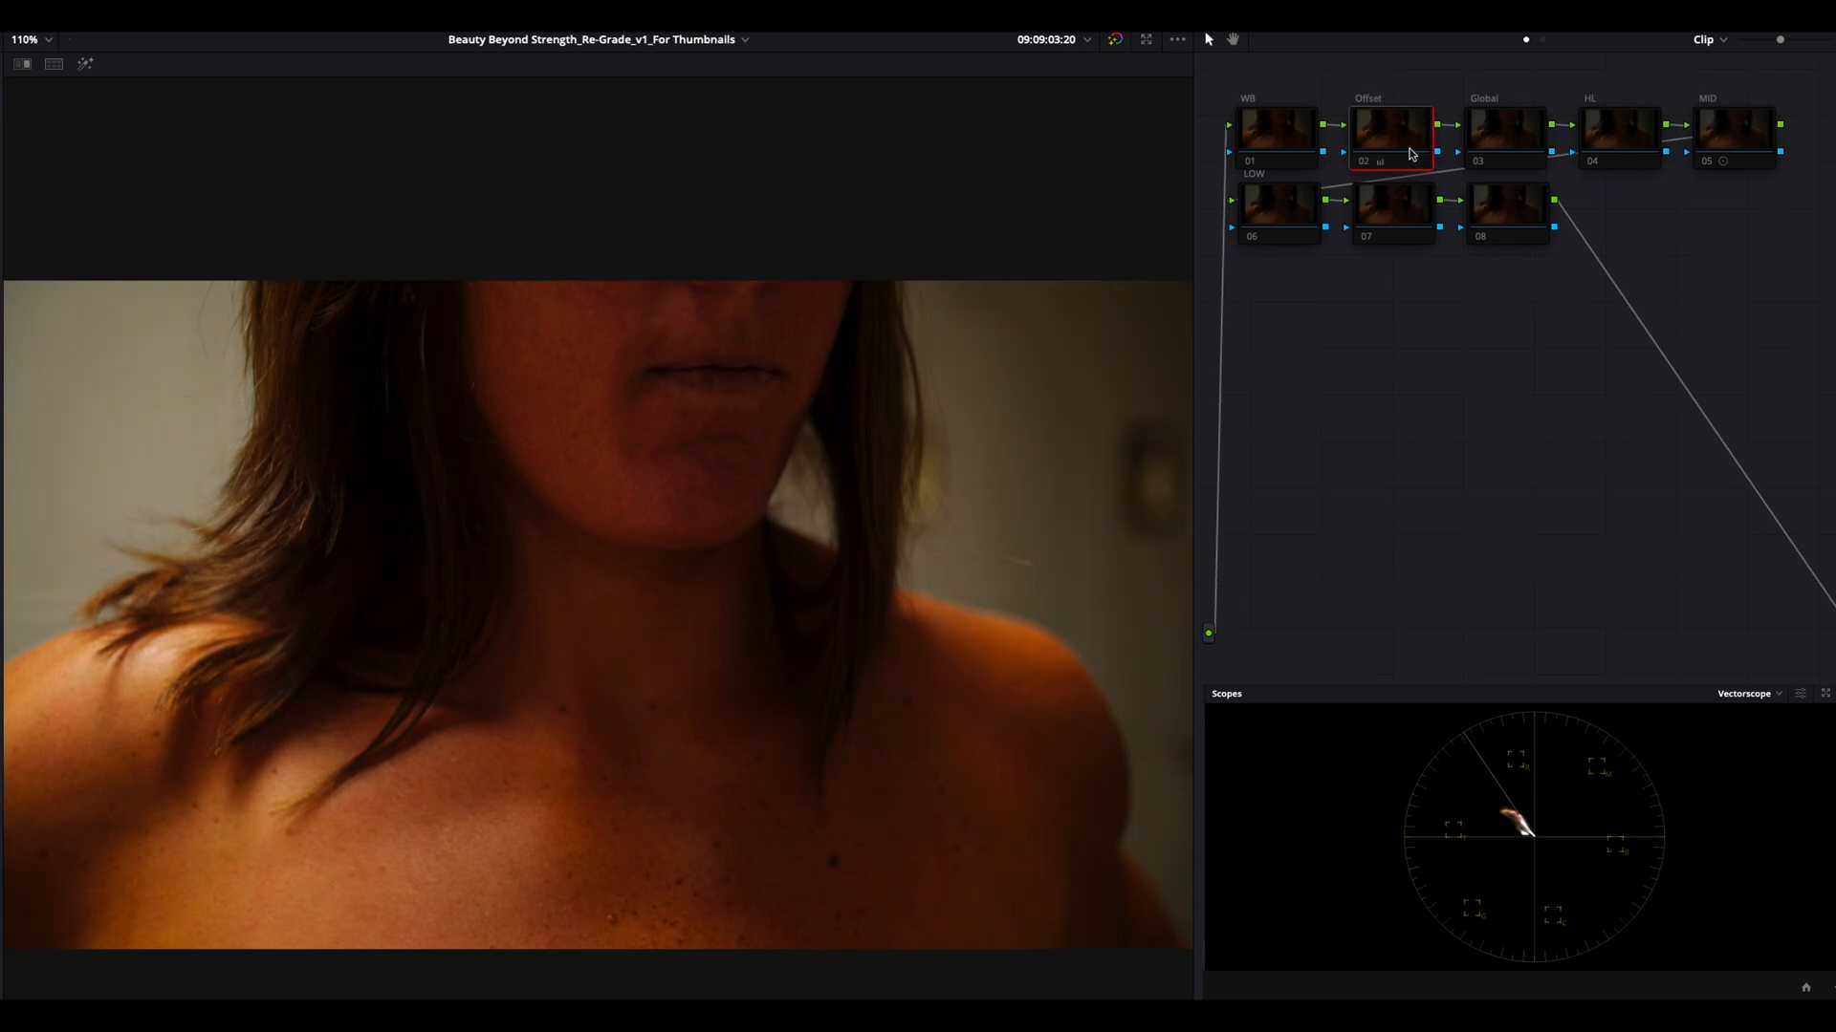
key(ctrl+d)
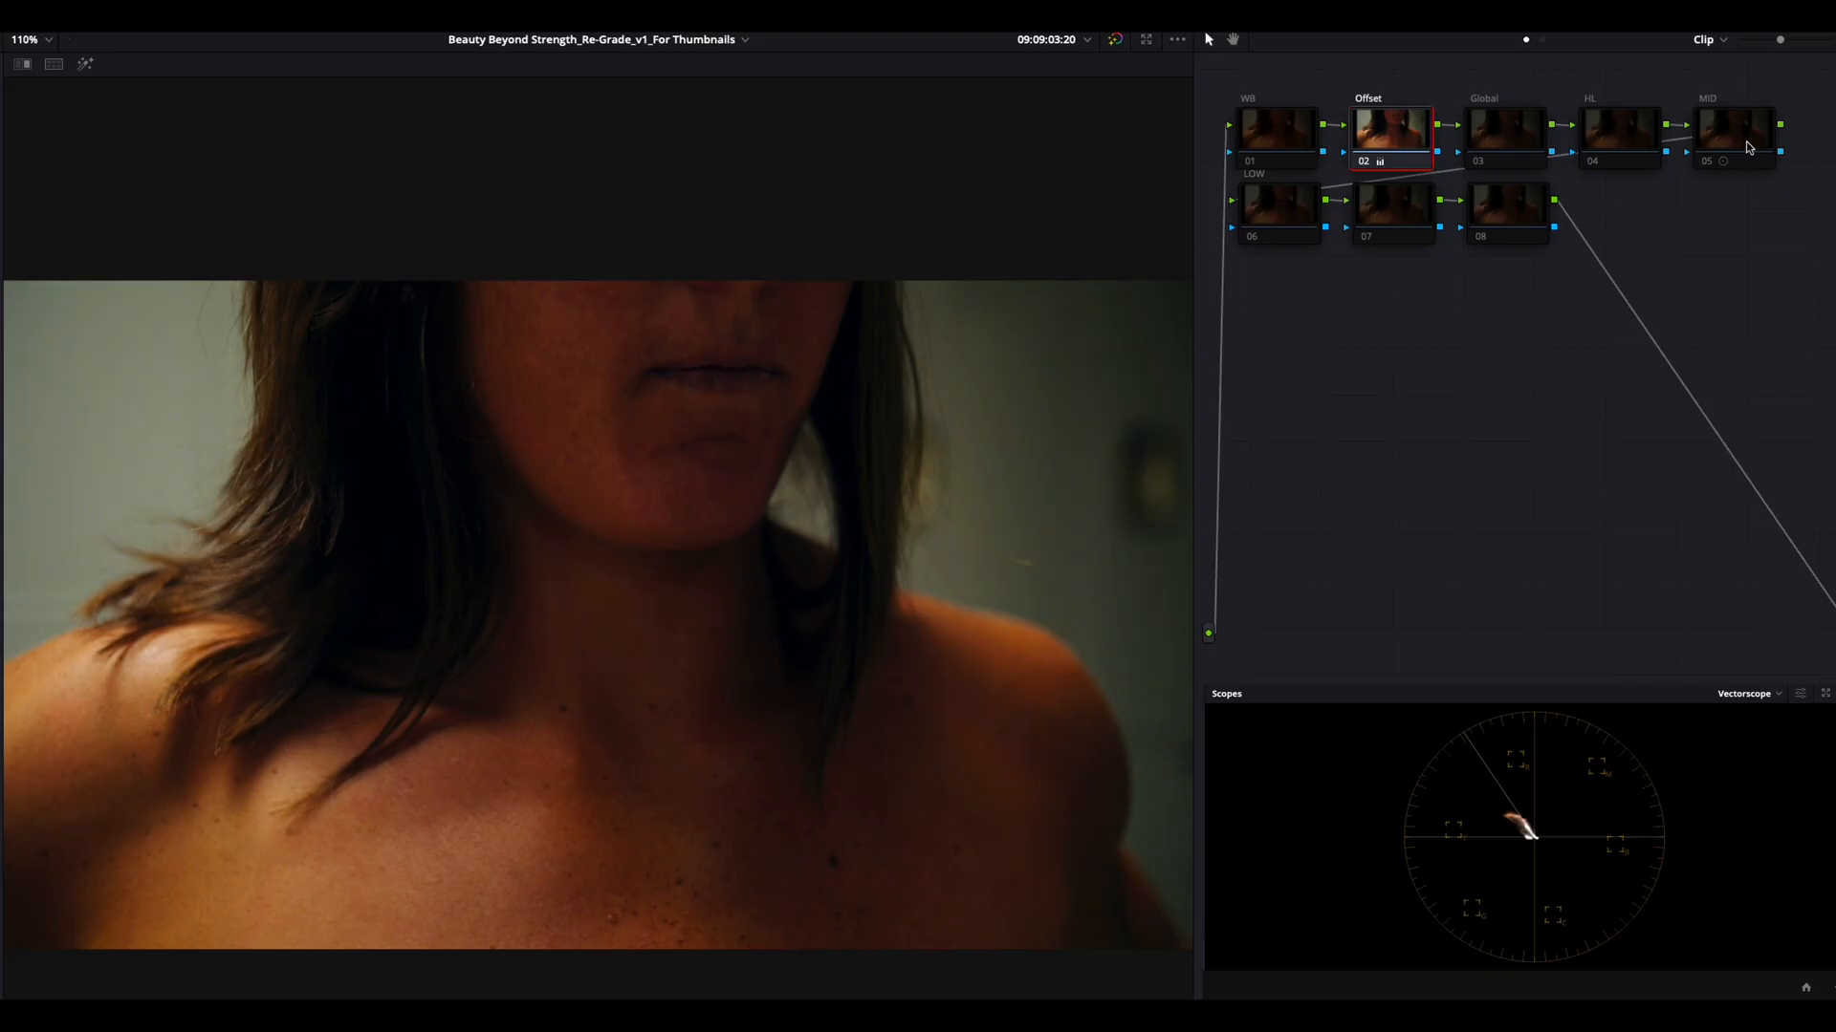
- Toggle the MID node of the shoulder close-up to compare the image with and without its log grade
click(1746, 146)
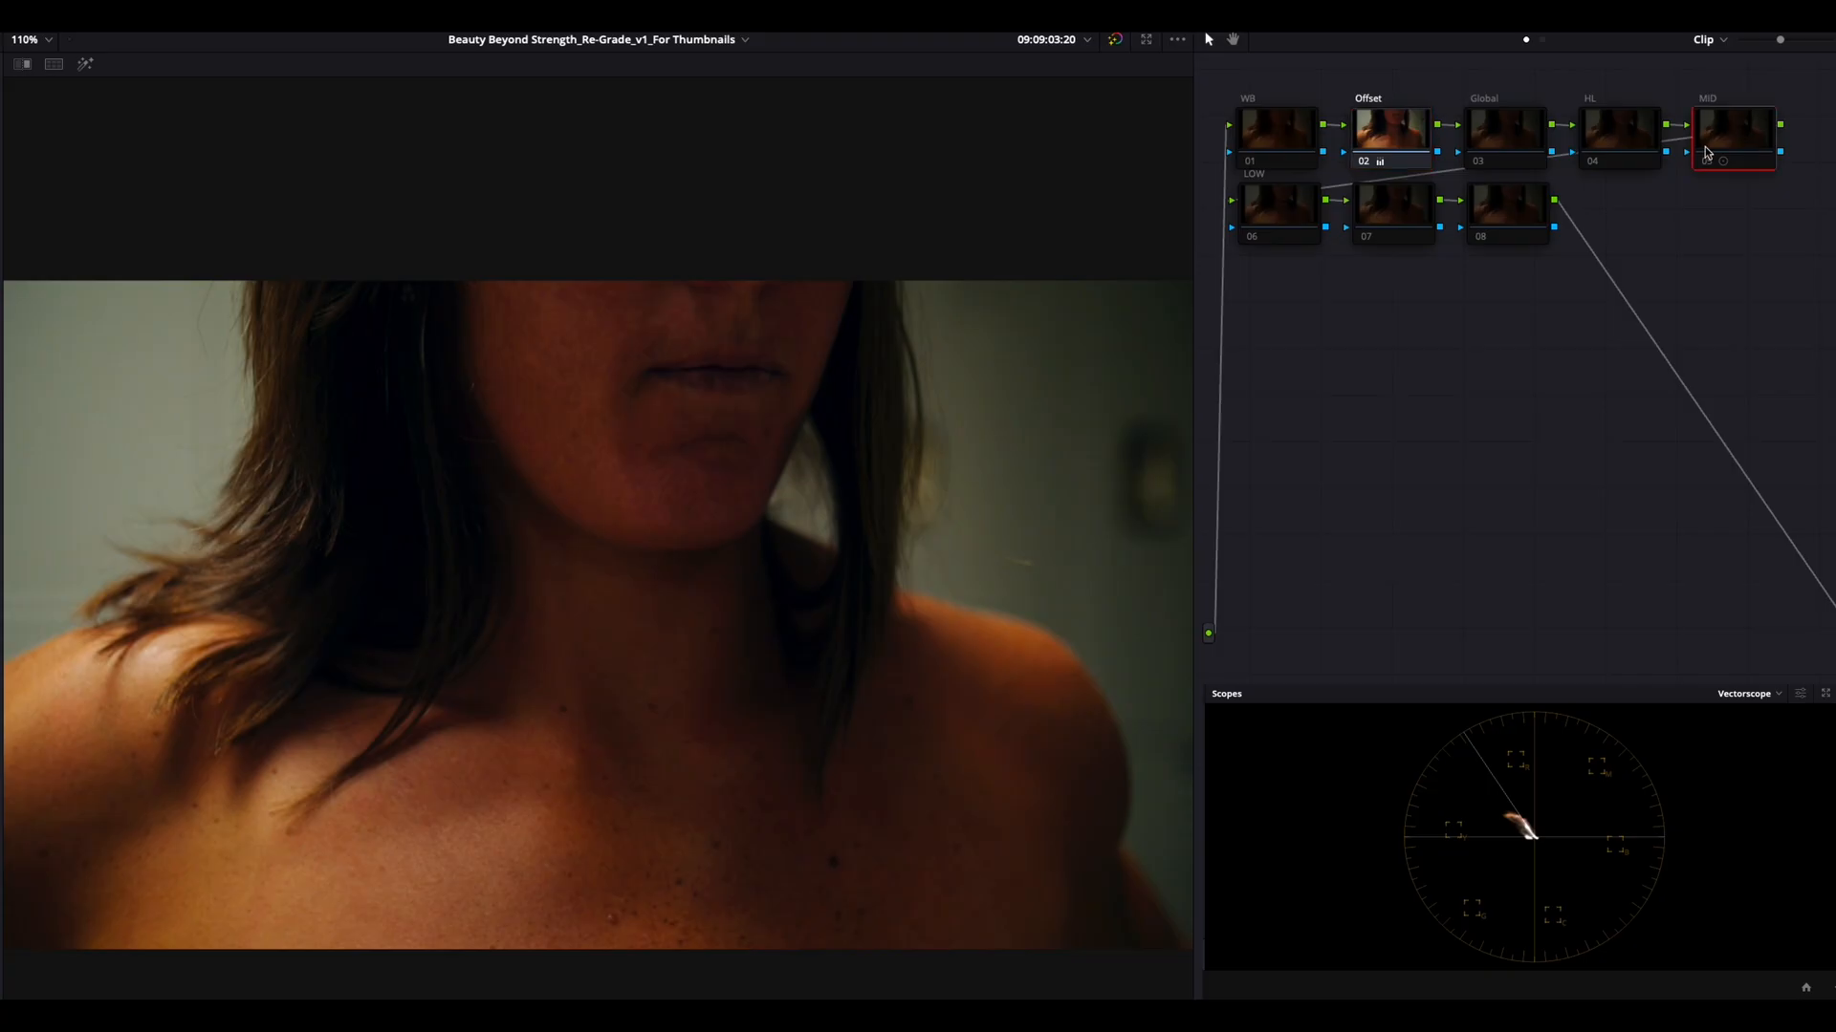
key(ctrl+d)
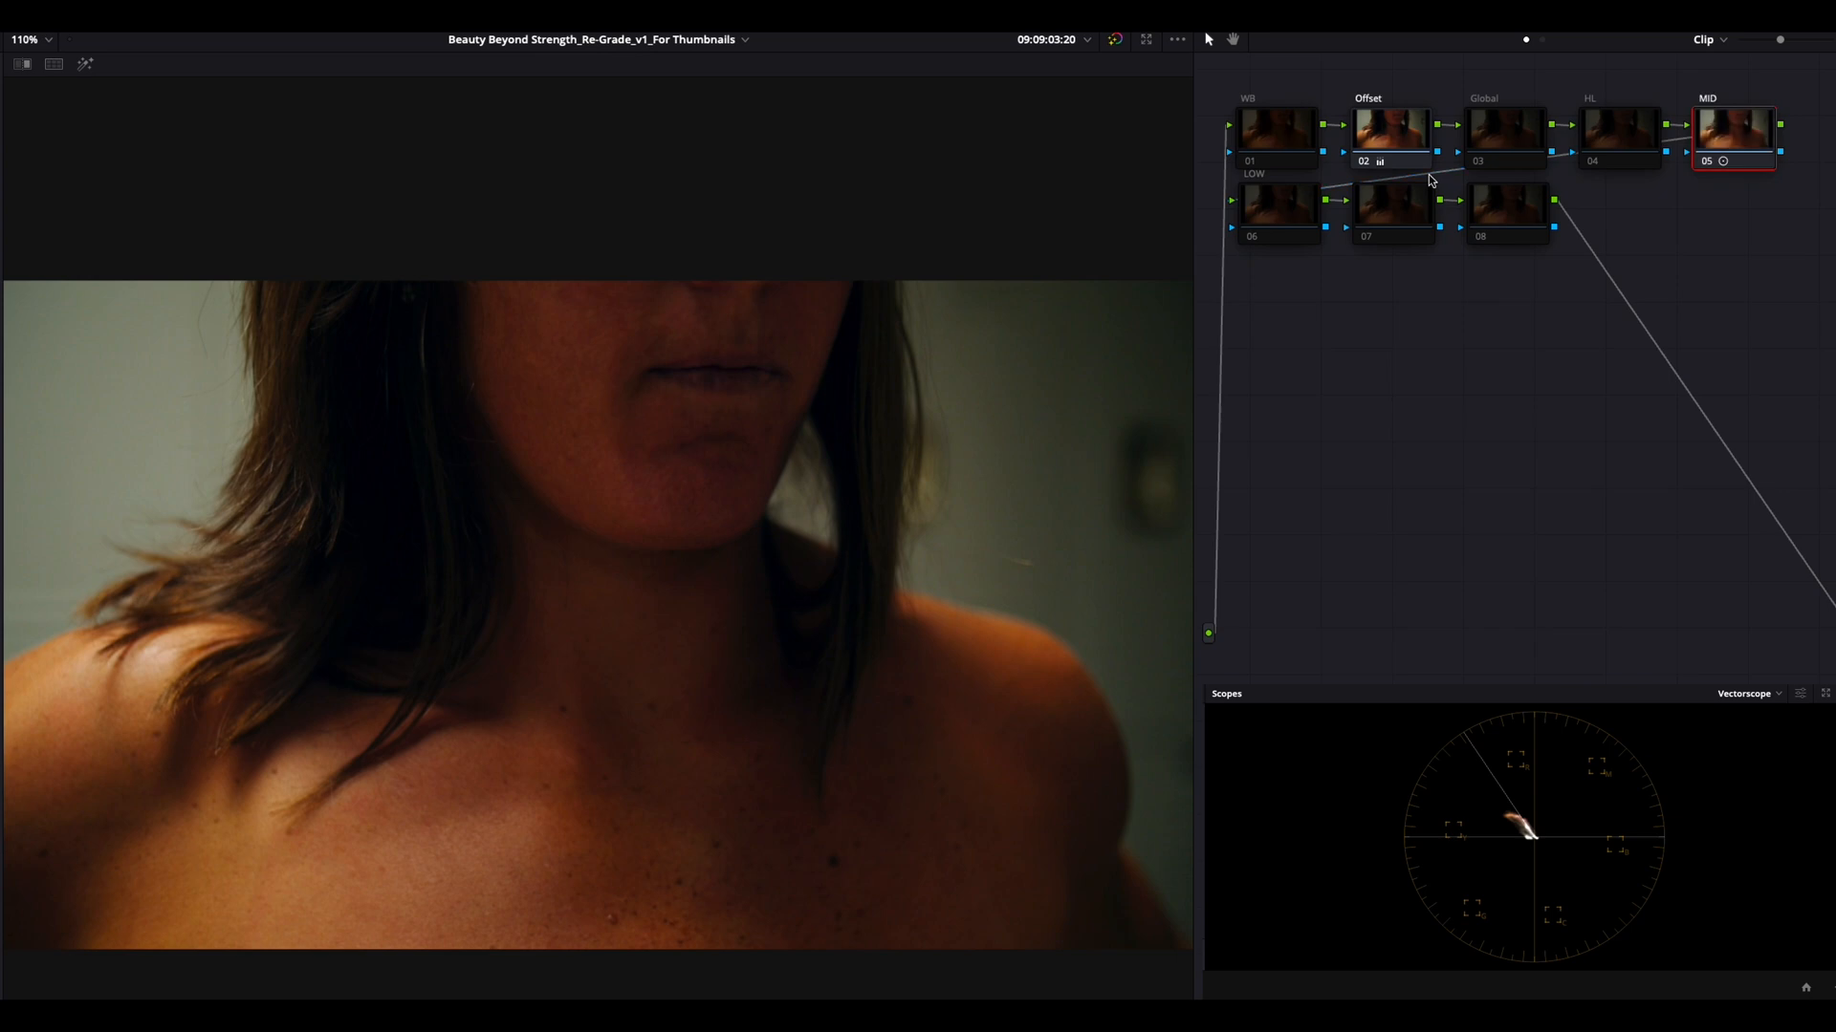
key(ctrl+d)
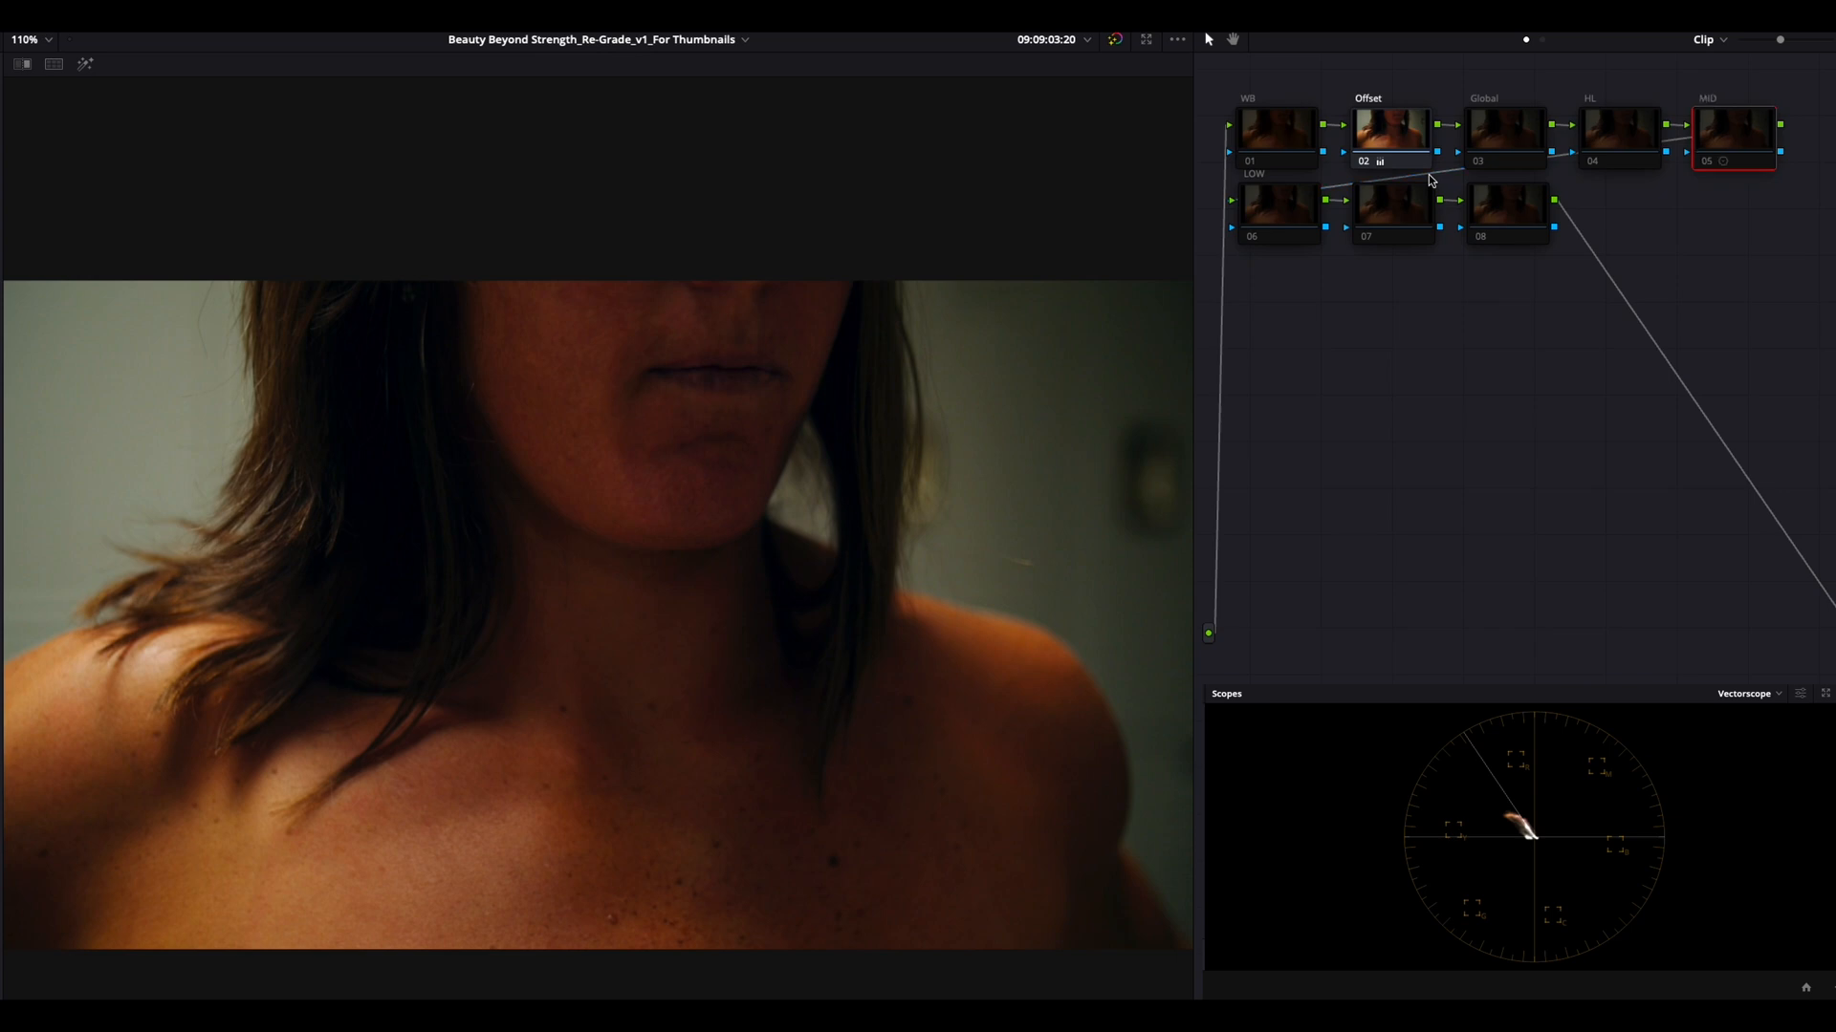
- Check the shoulder close-up on the waveform and set the scope back to Vectorscope
click(1746, 690)
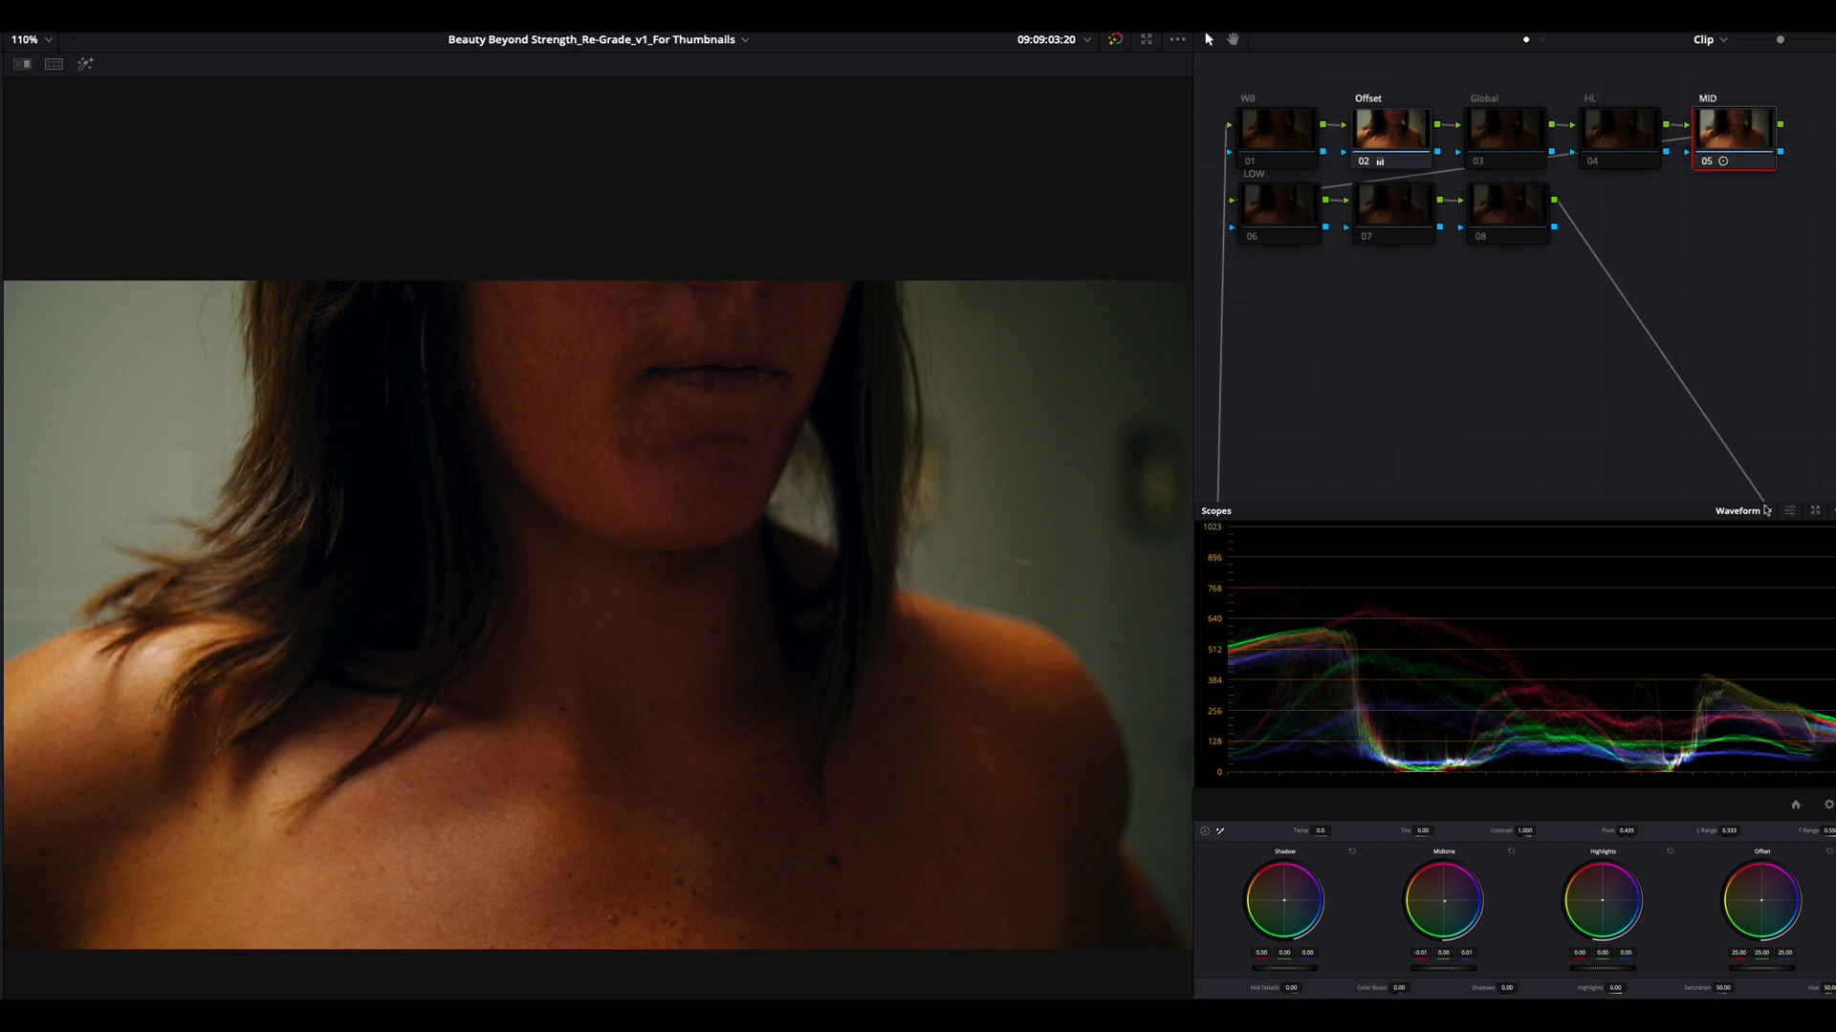
click(1765, 510)
click(1765, 553)
click(1766, 510)
click(1759, 563)
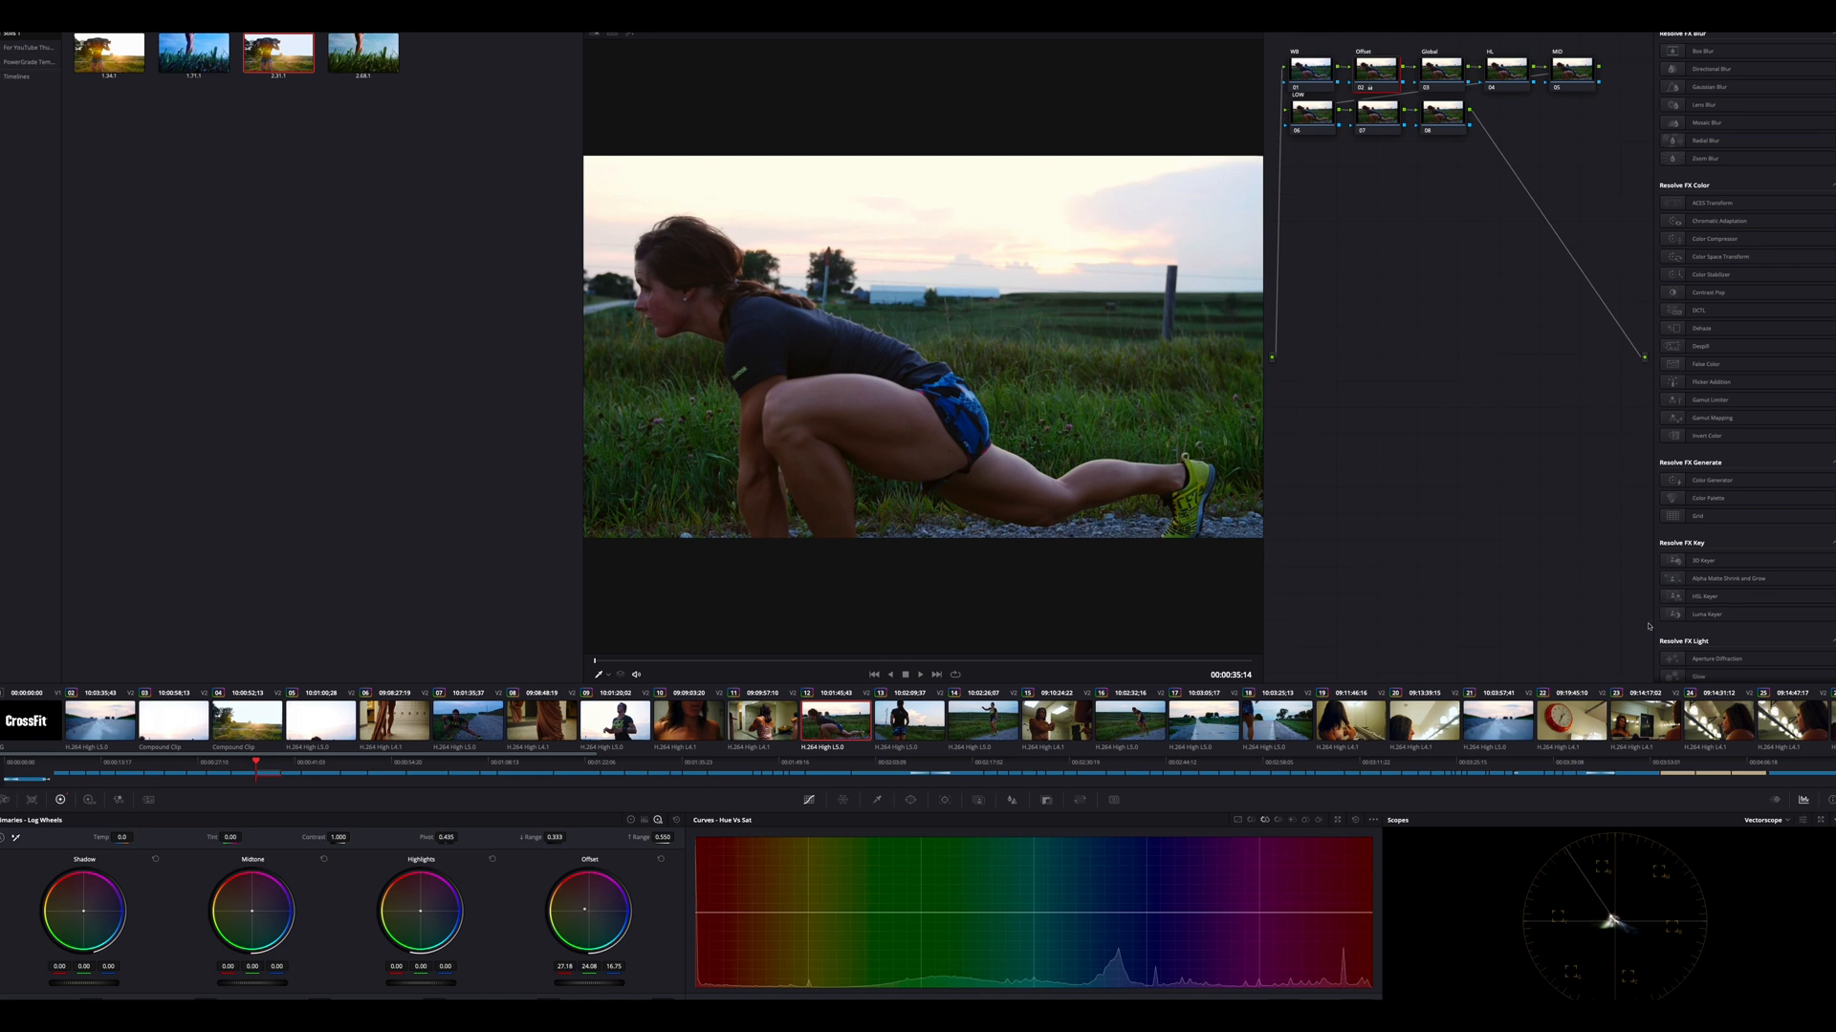
- Compare the roadside lunge clip with its Offset node off and on, and step through other graded clips
key(ctrl+d)
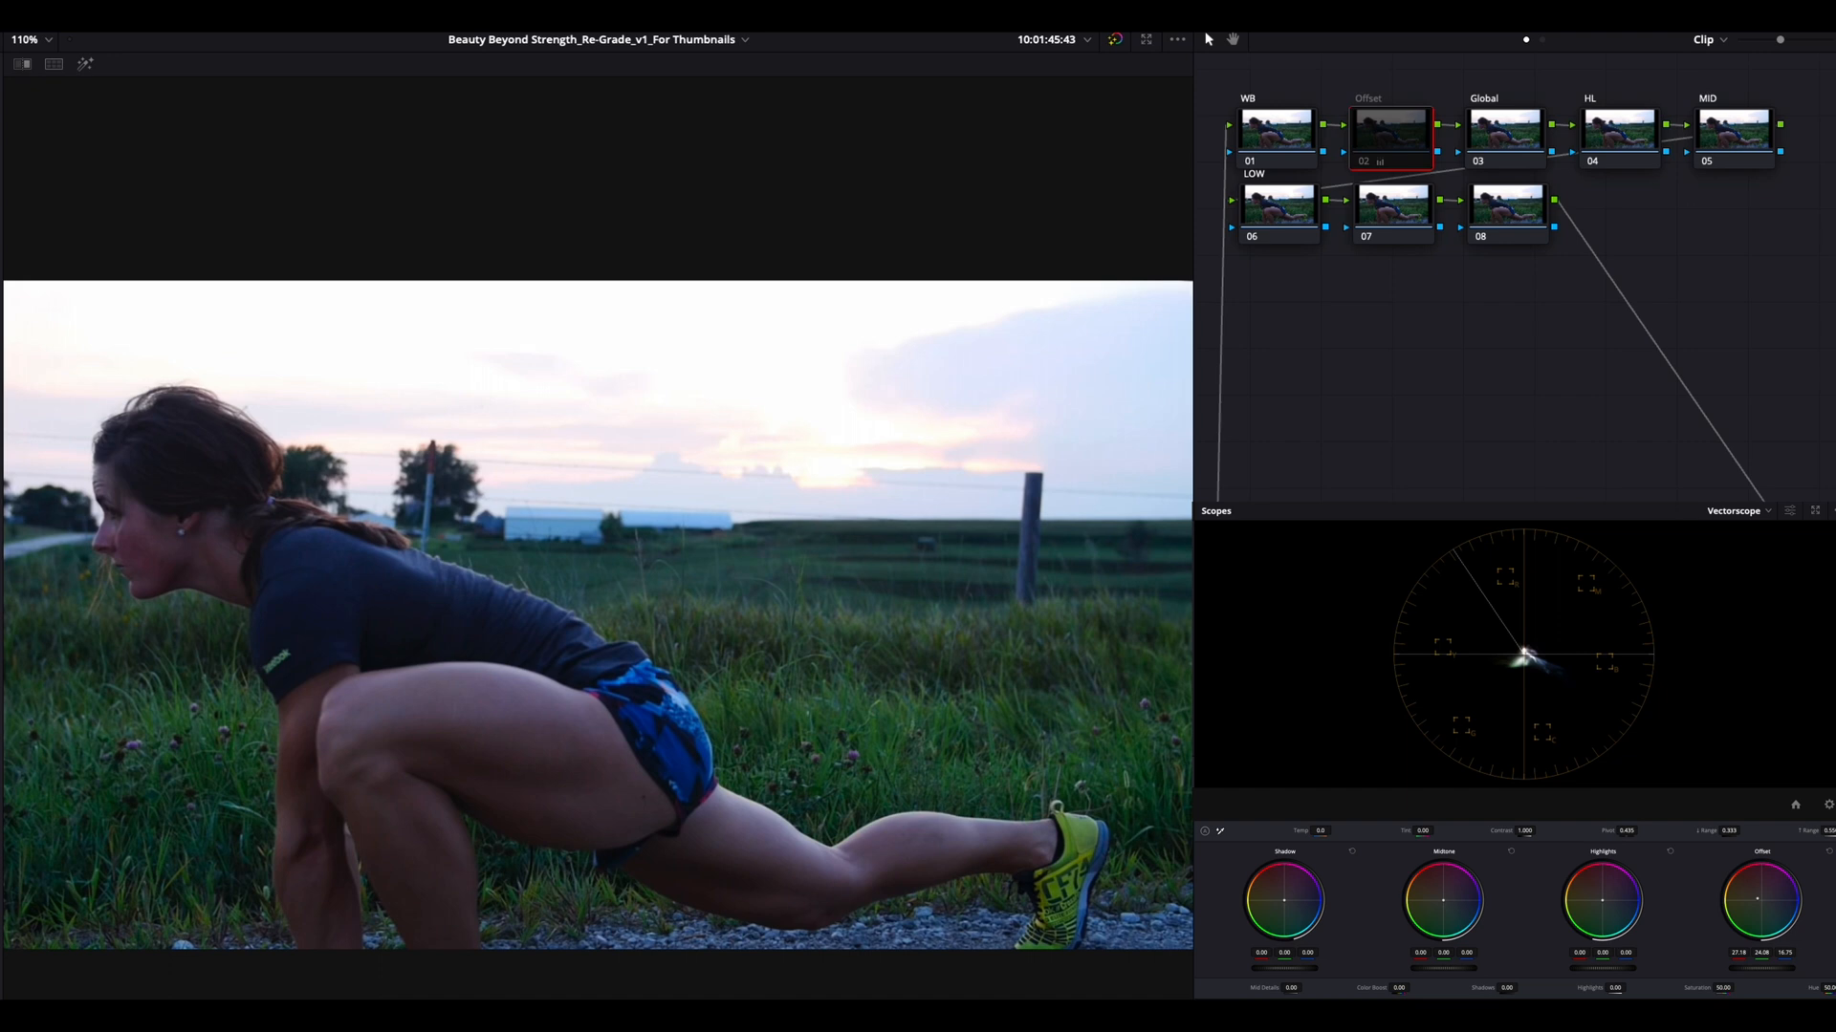
key(ctrl+d)
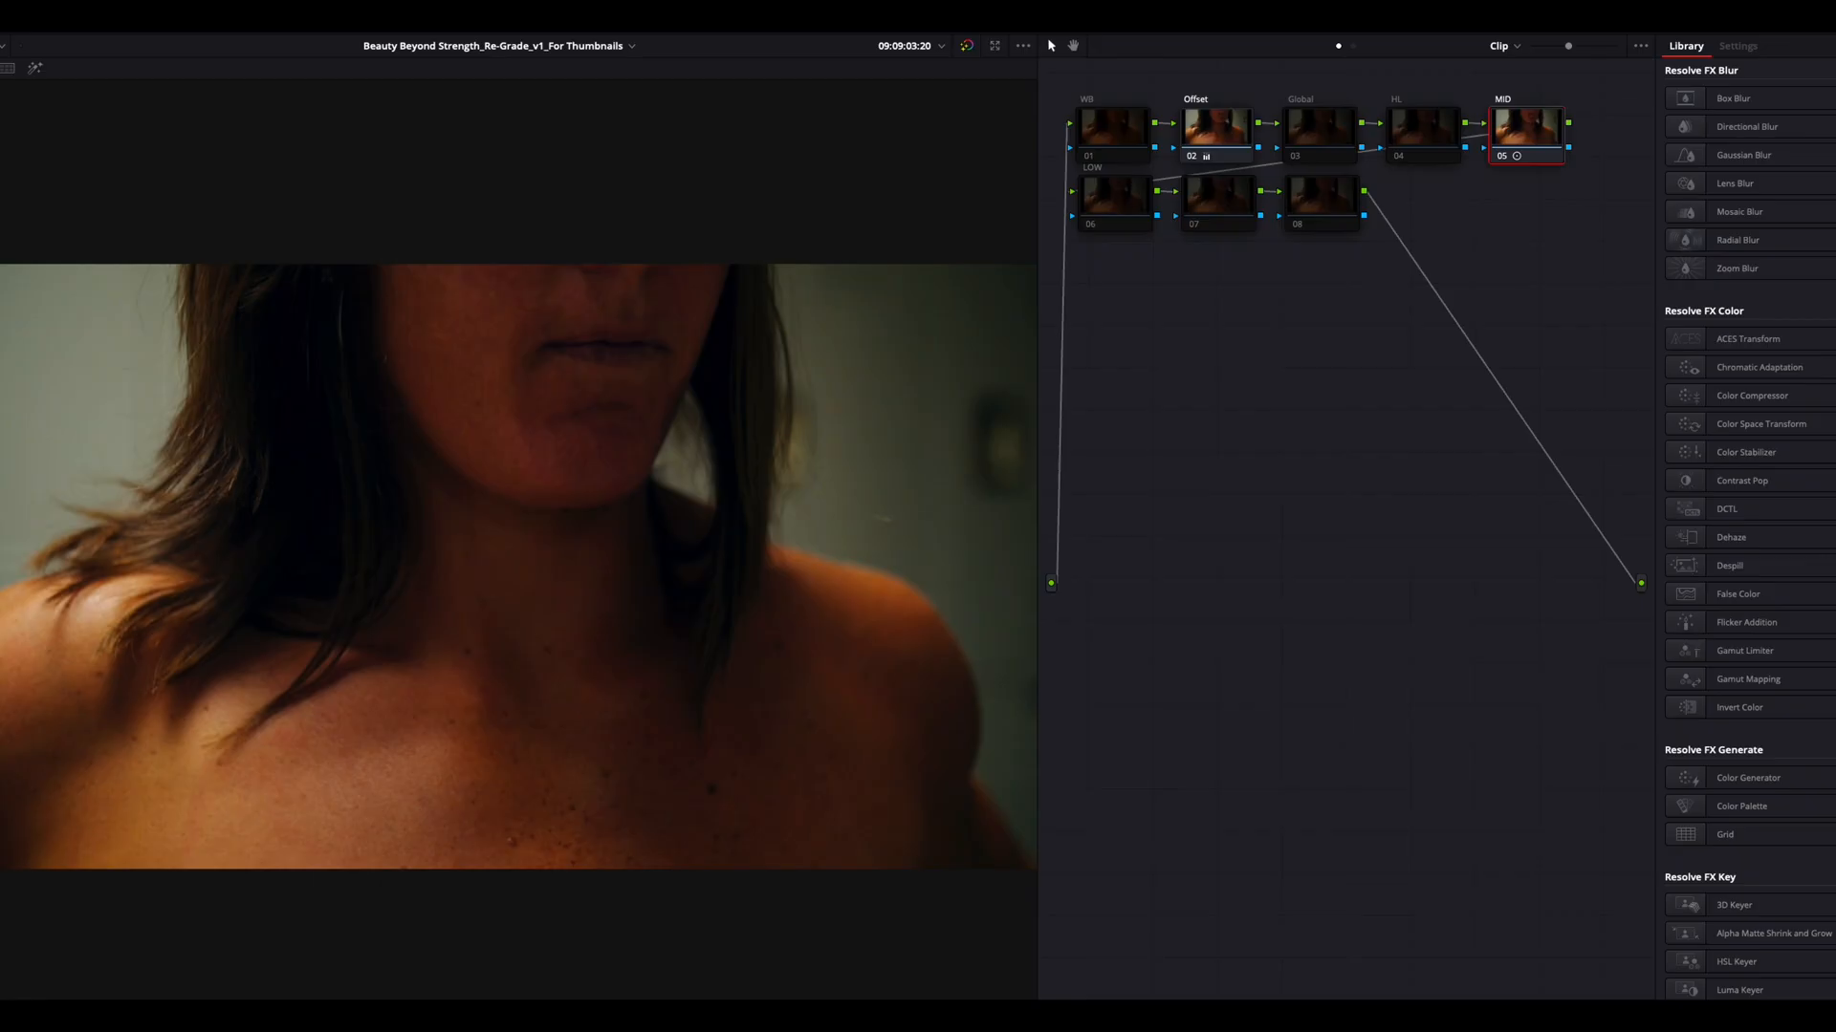
key(Down)
key(Down)
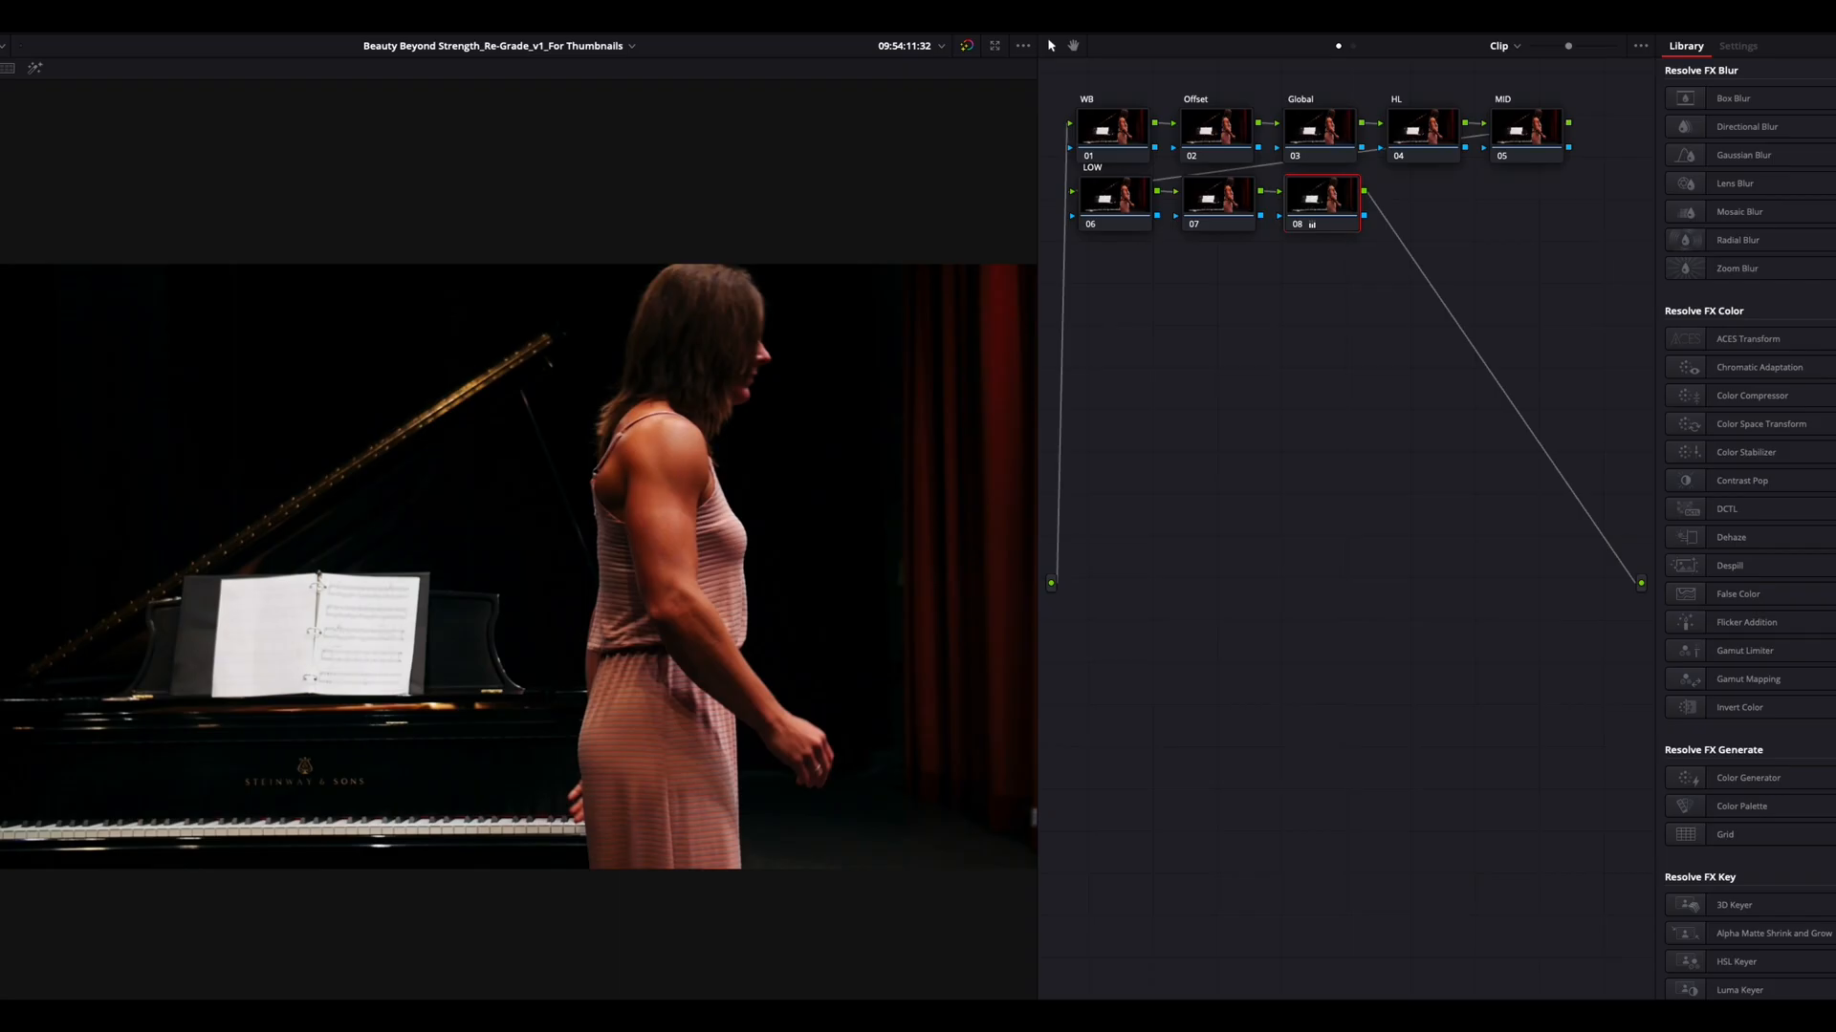
key(Down)
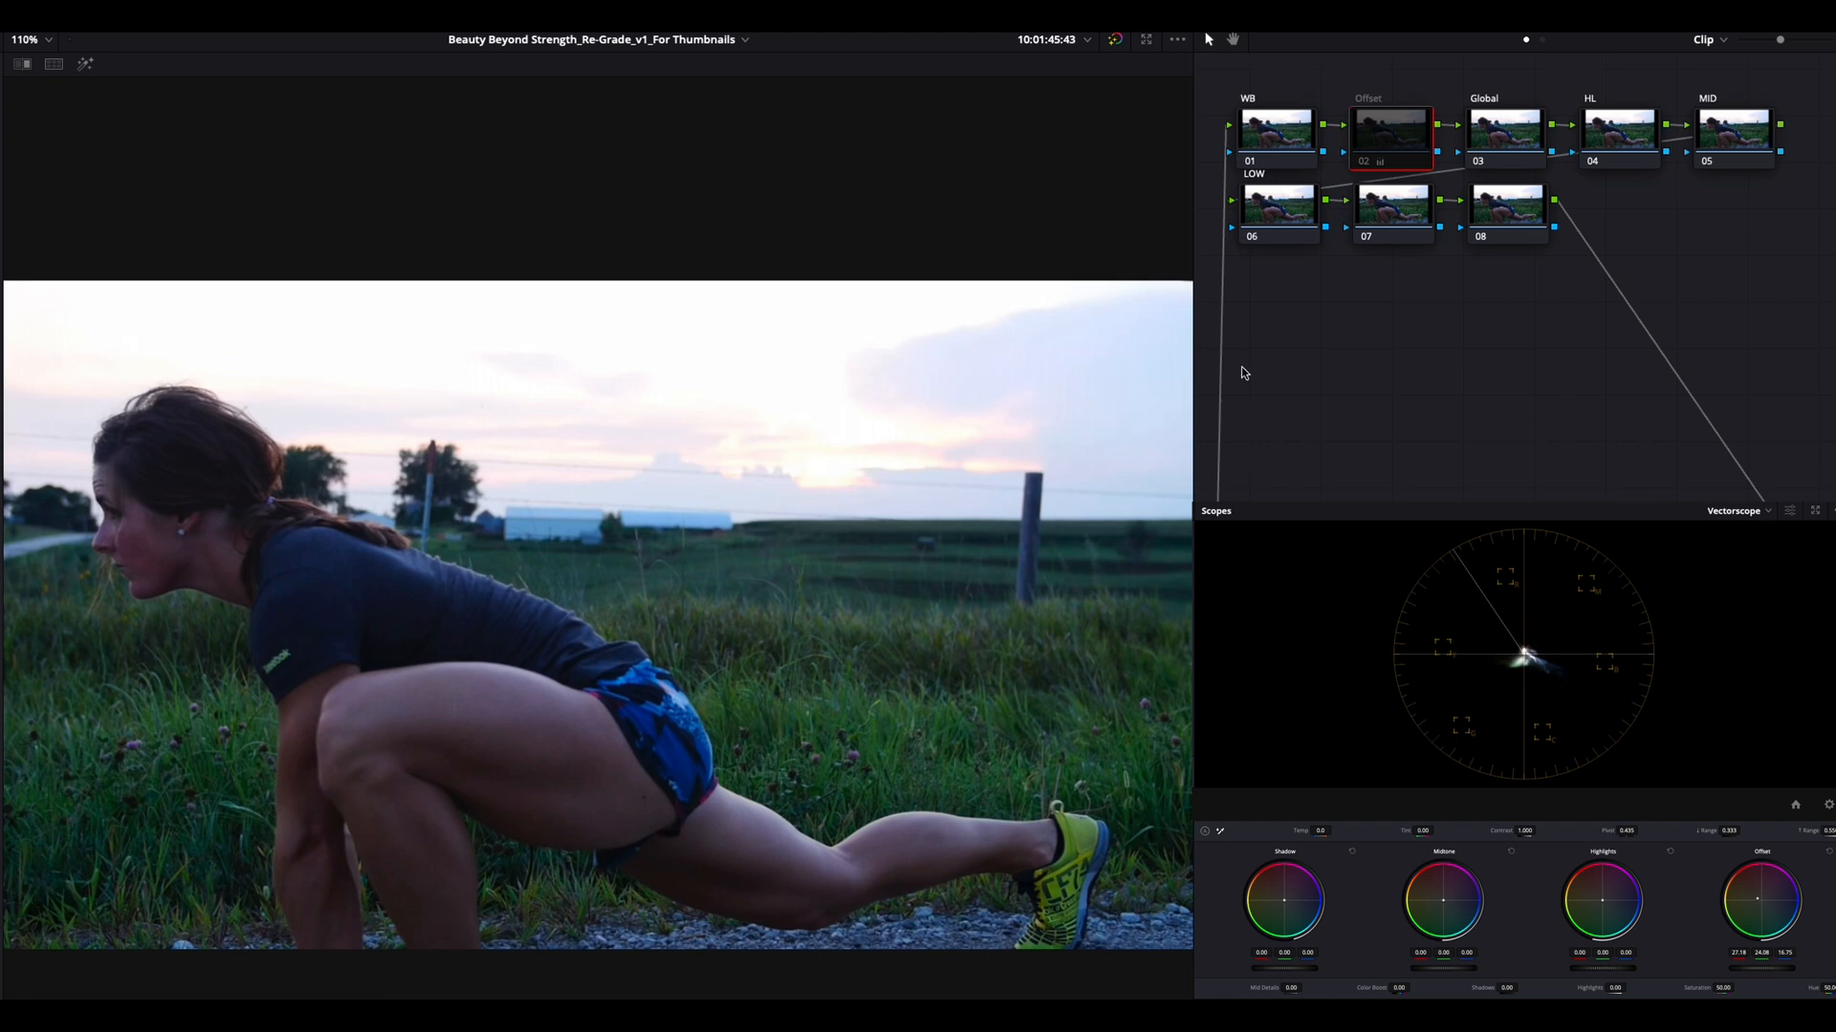
- Toggle the Offset node on the roadside lunge clip and on the mirror-light clip to compare their colour balance
key(ctrl+d)
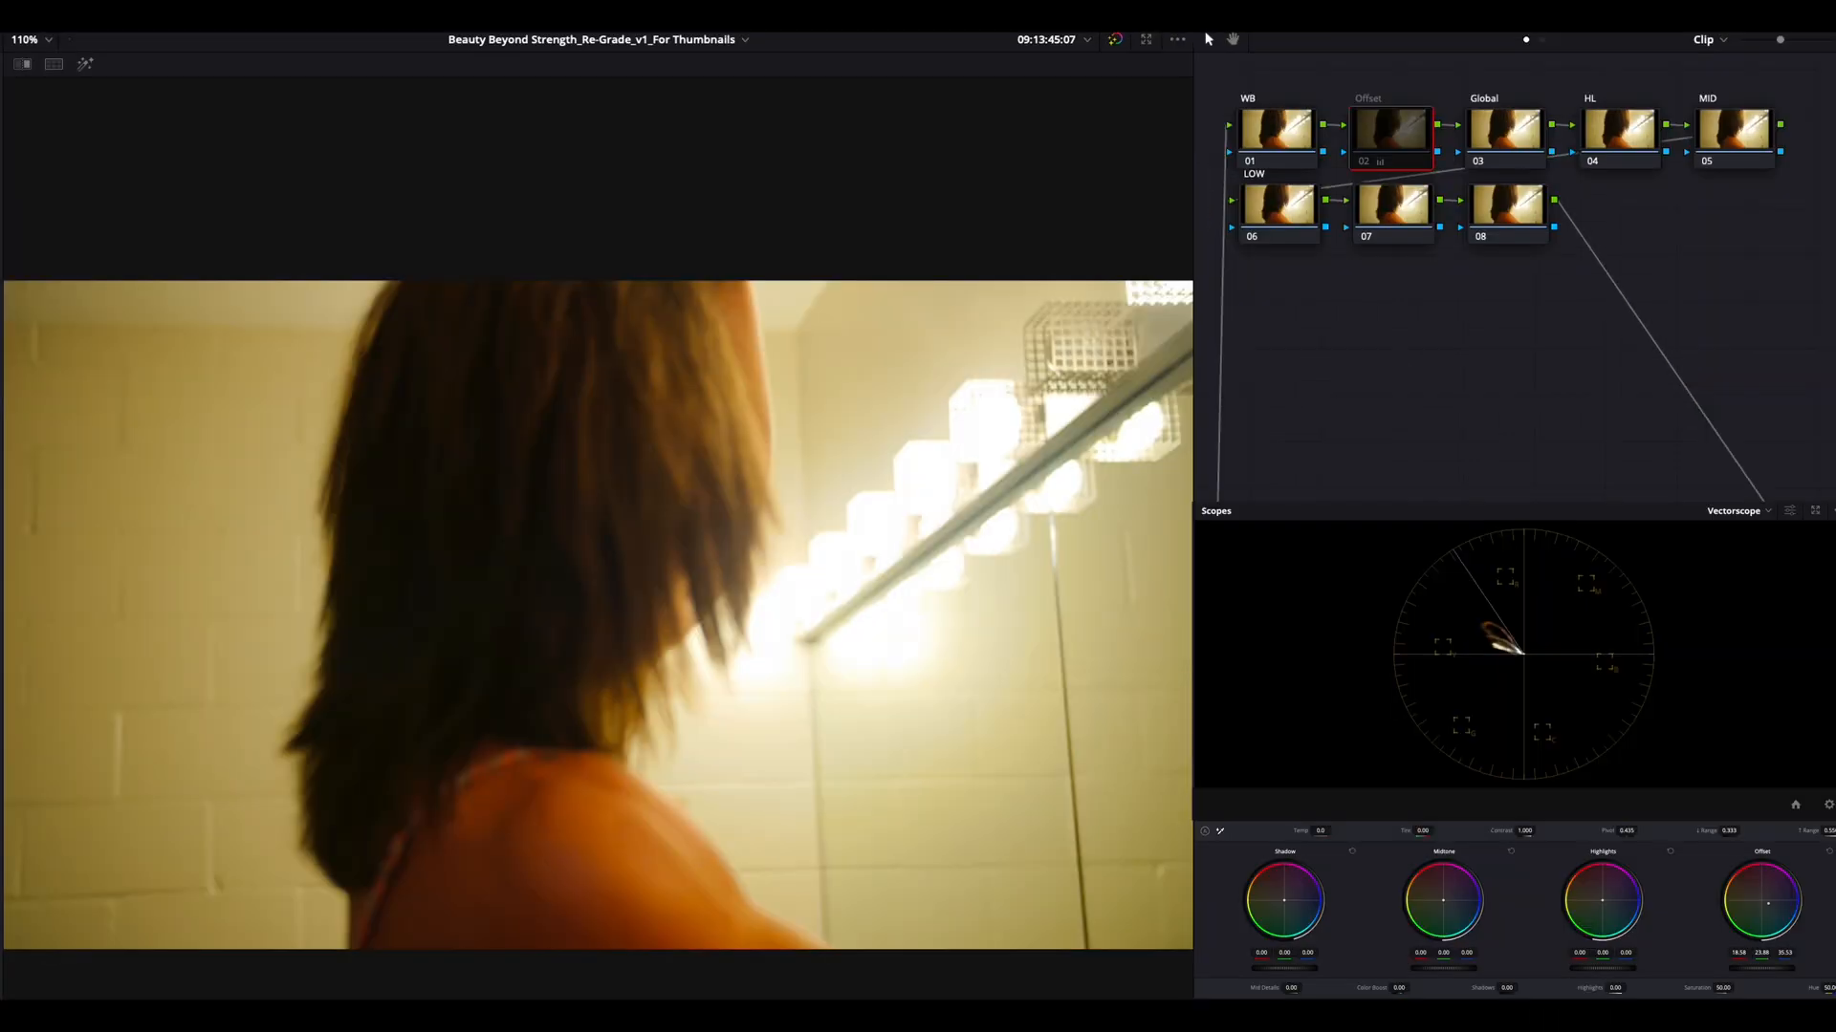
key(ctrl+d)
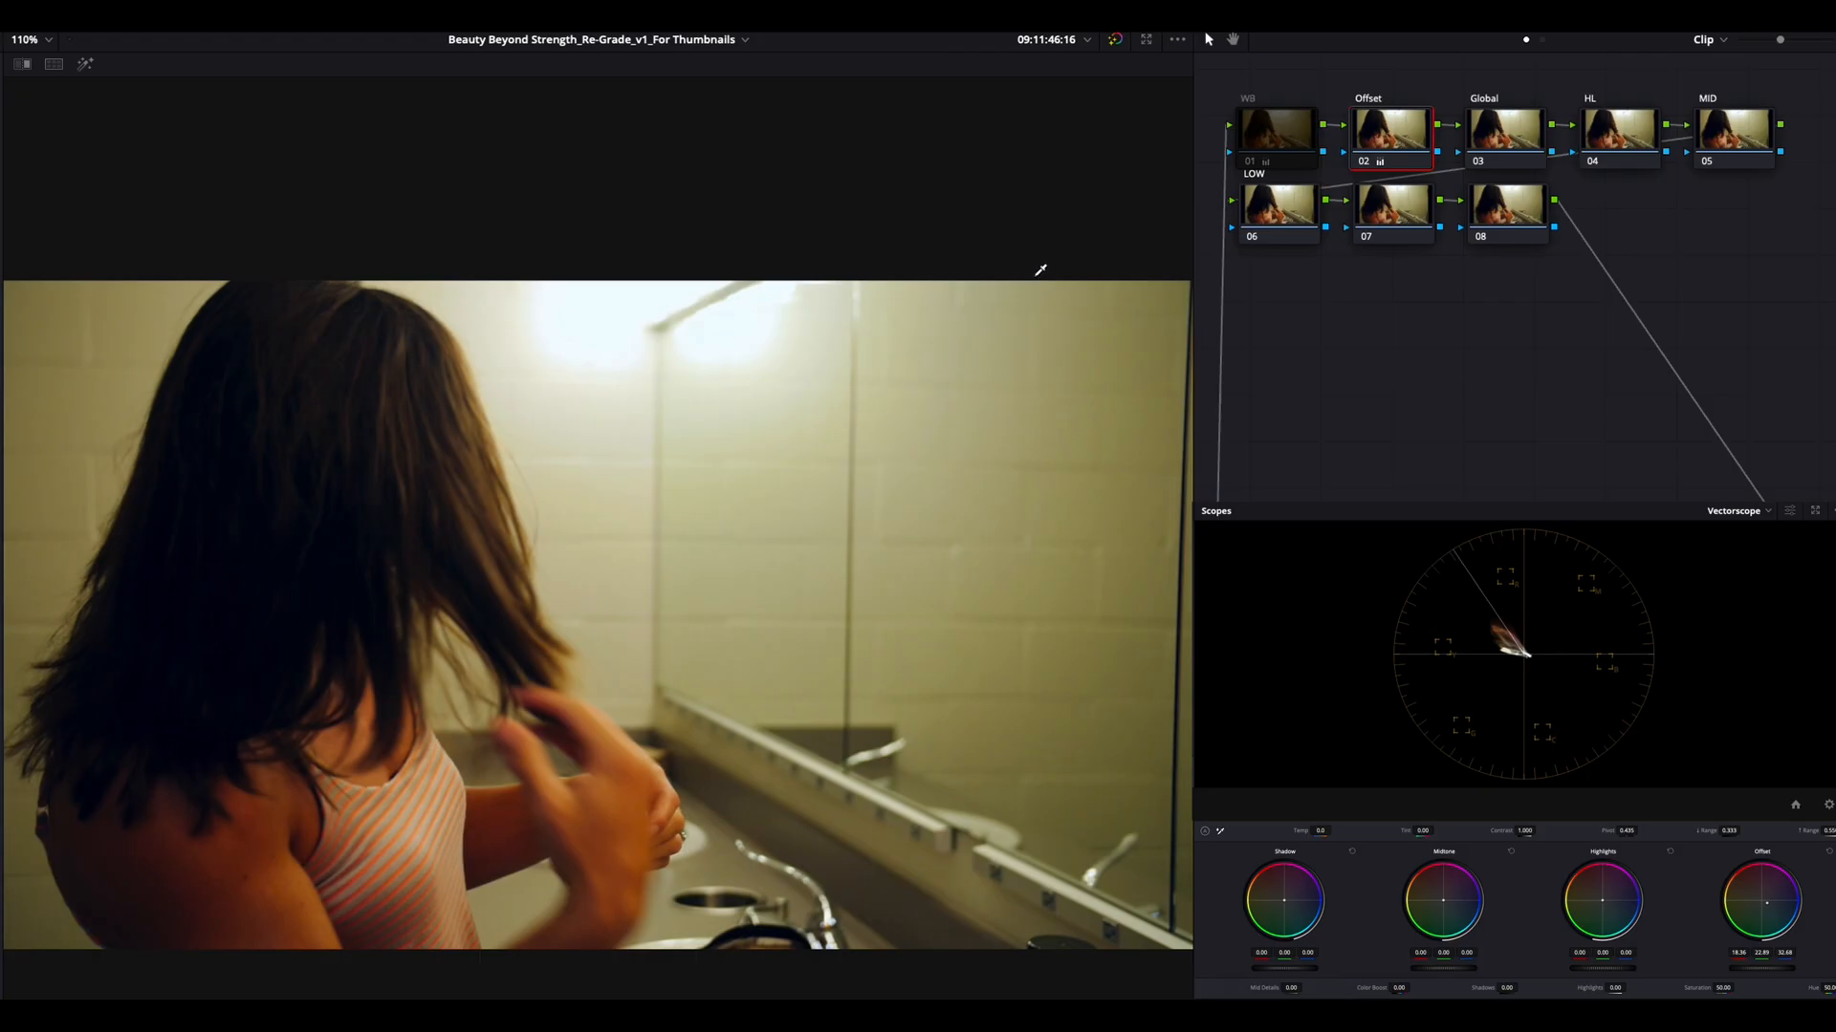
- Disable and re-enable the Offset node on the mirror-light clip to compare its colour cast
key(ctrl+d)
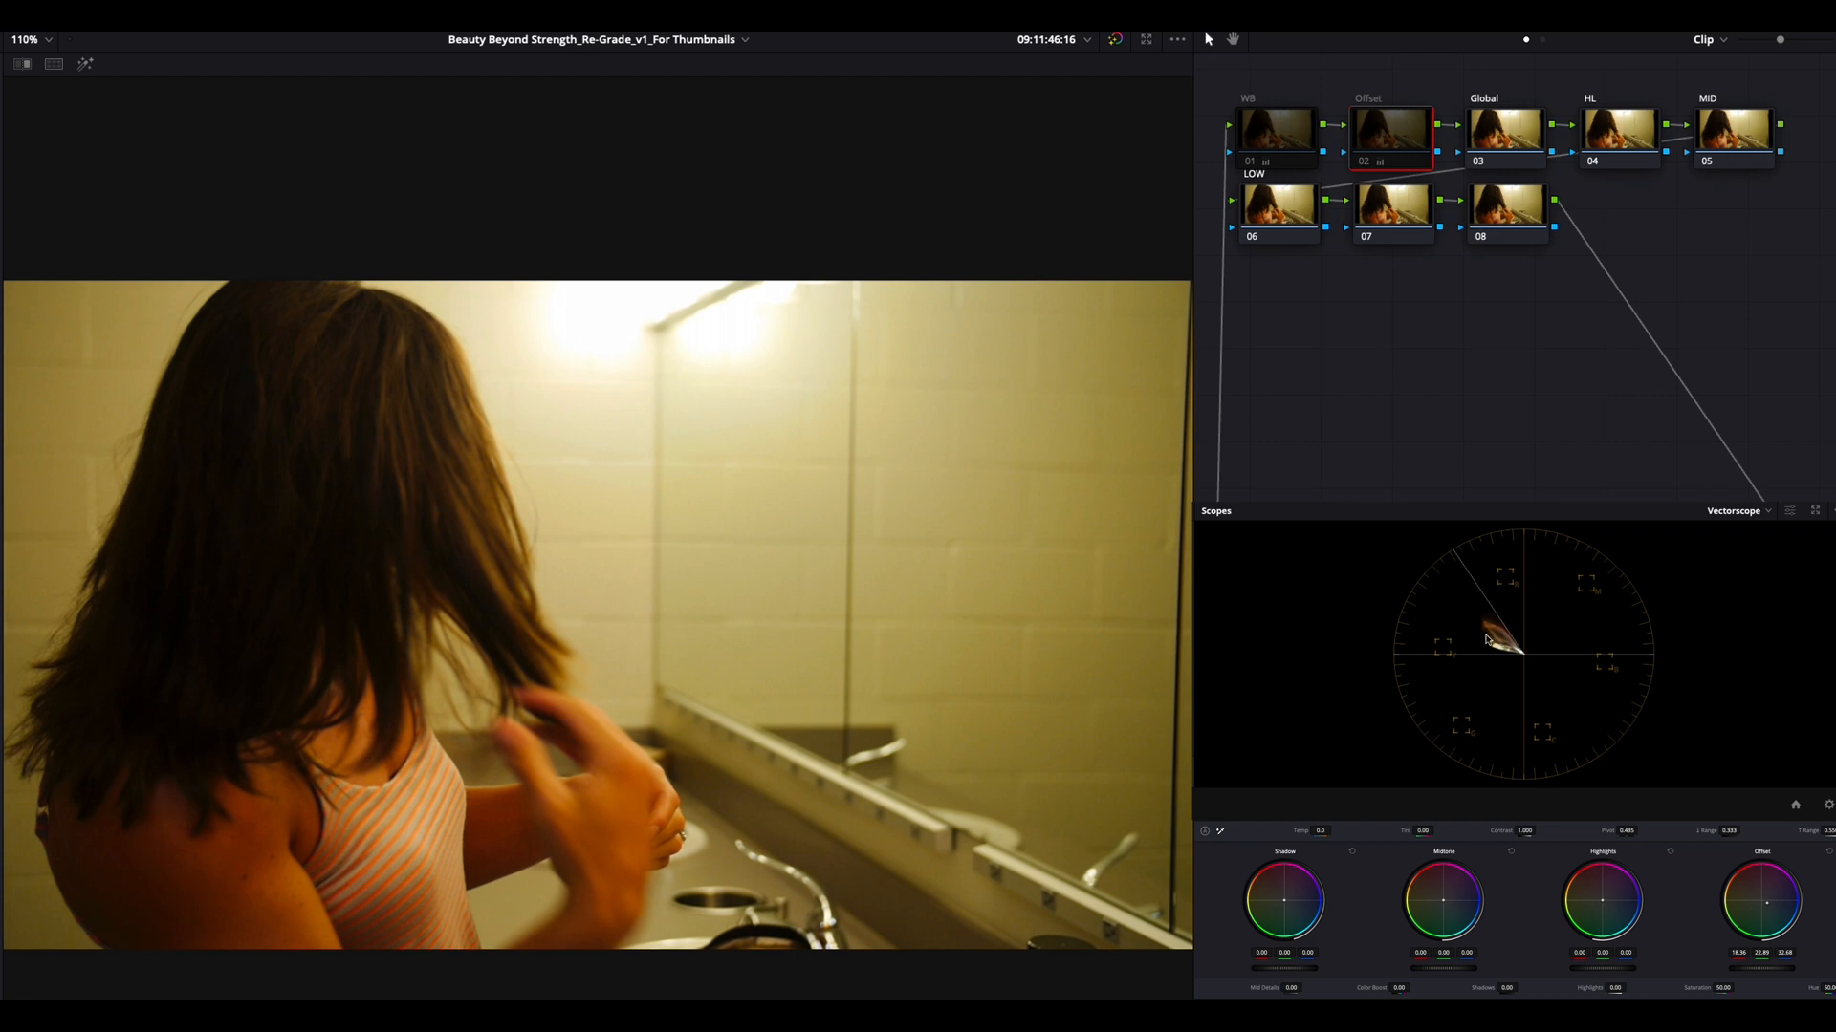
key(ctrl+d)
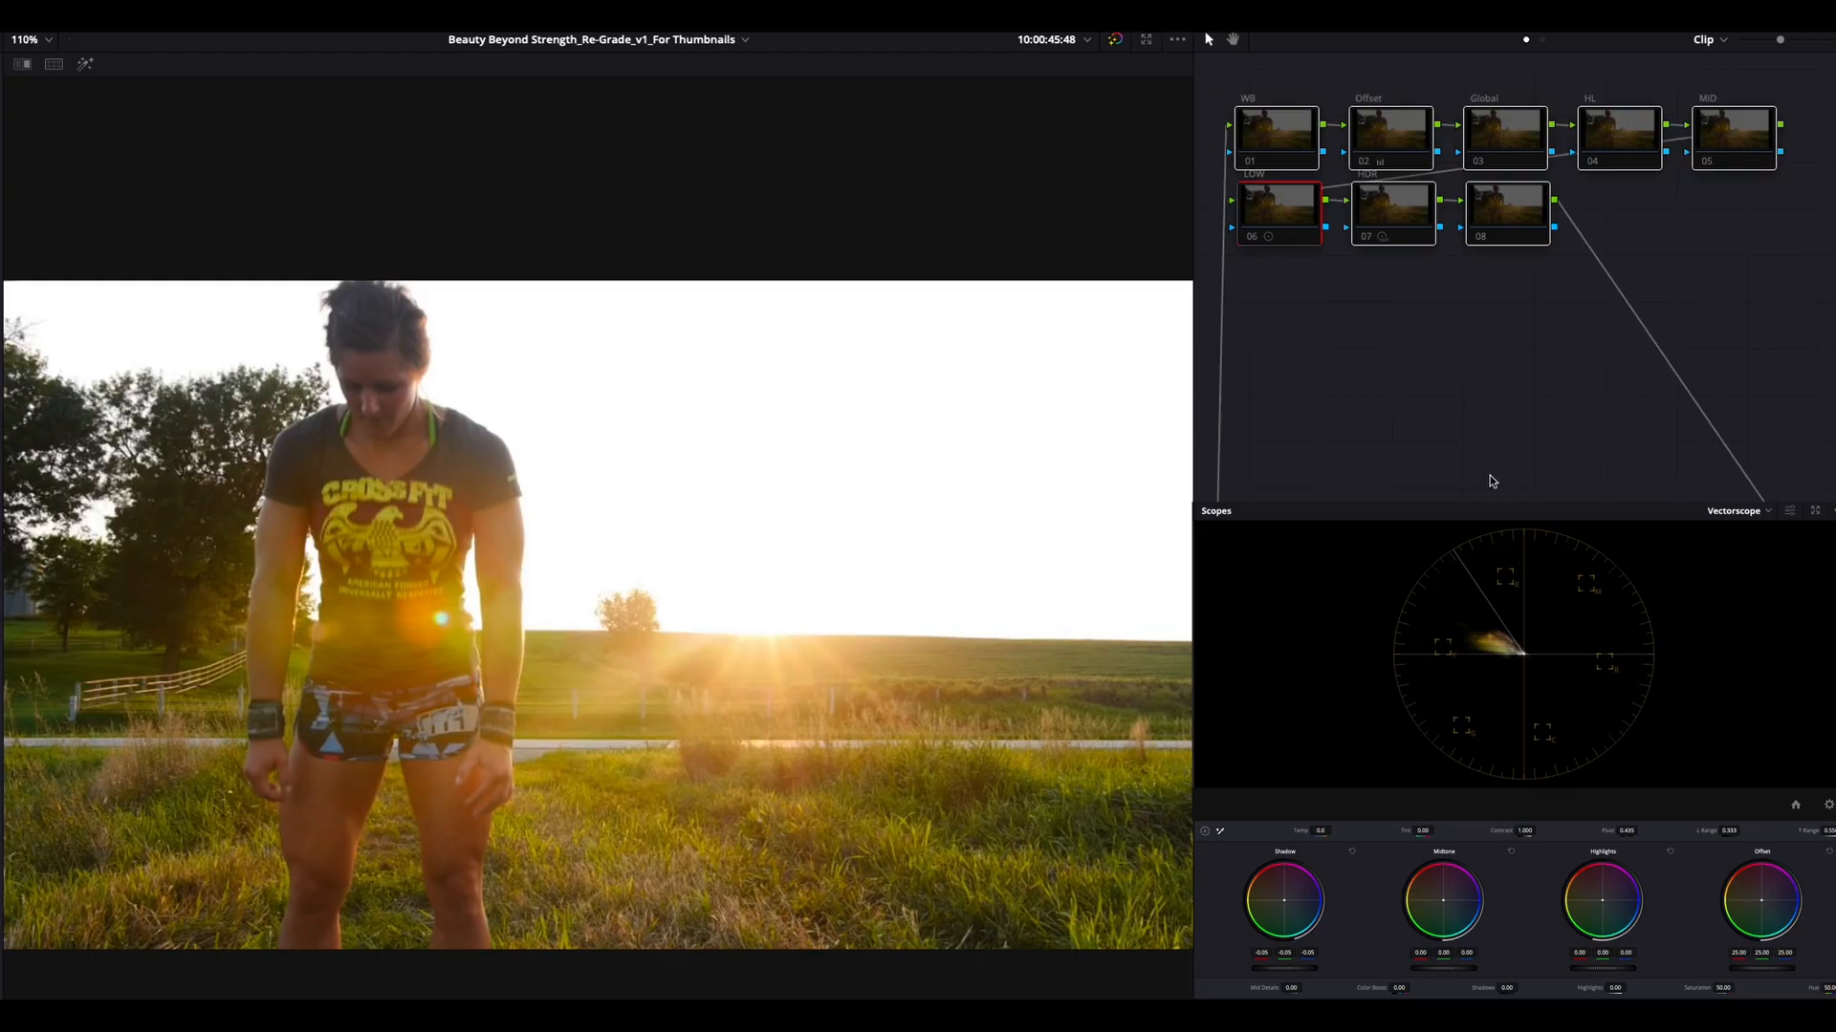
- Enable the Offset node on the sunset clip of the standing woman, toggling it to compare the colour balance
click(1360, 356)
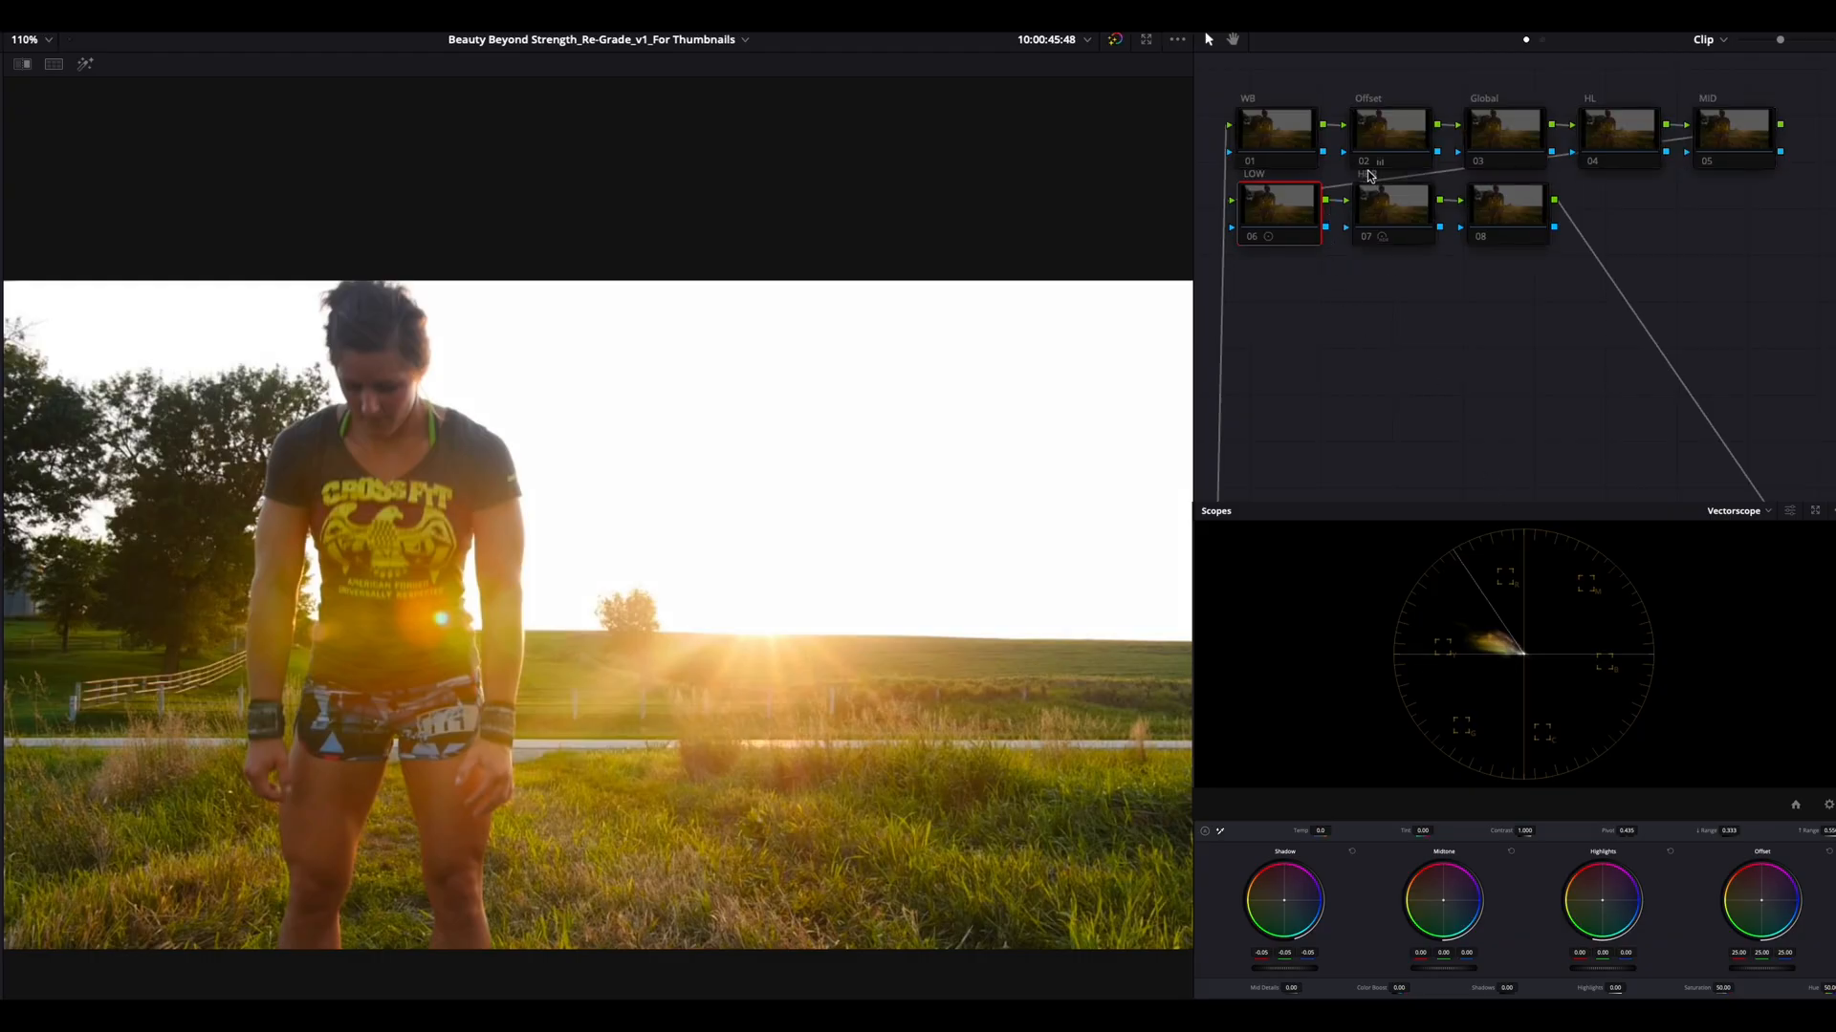
click(1386, 159)
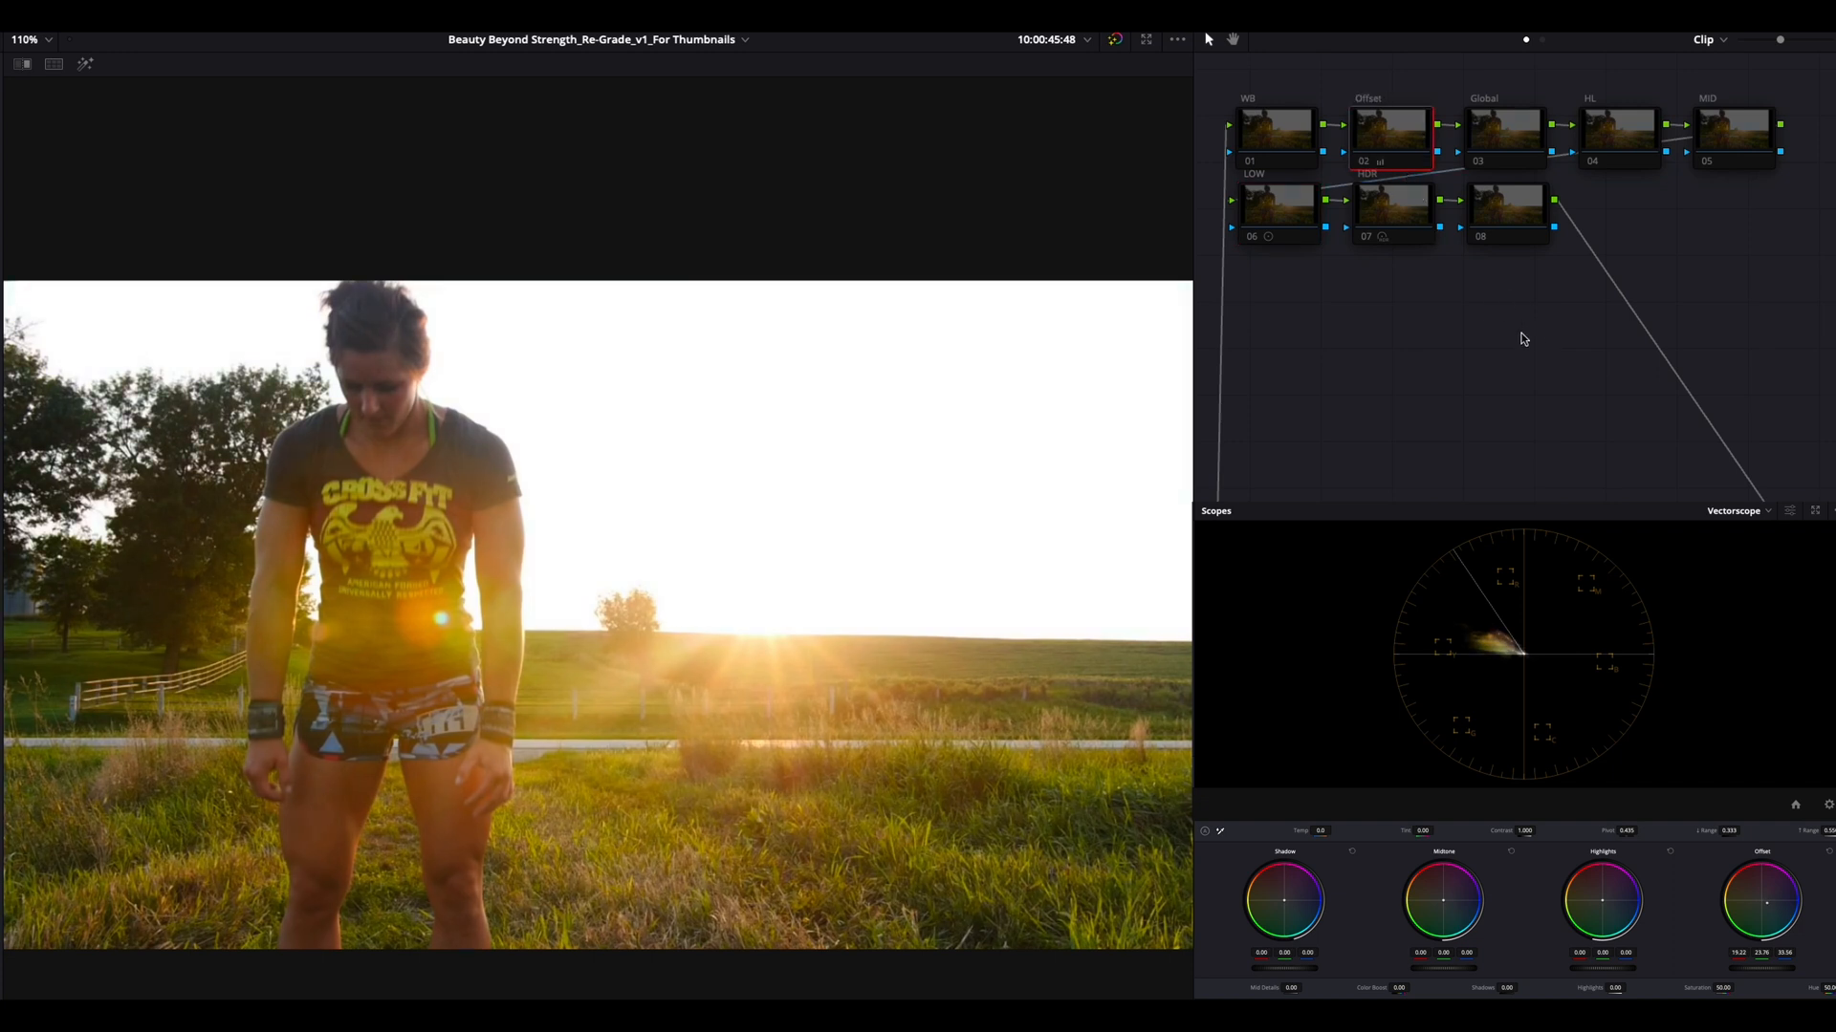
key(ctrl+d)
key(ctrl+d)
key(ctrl+d)
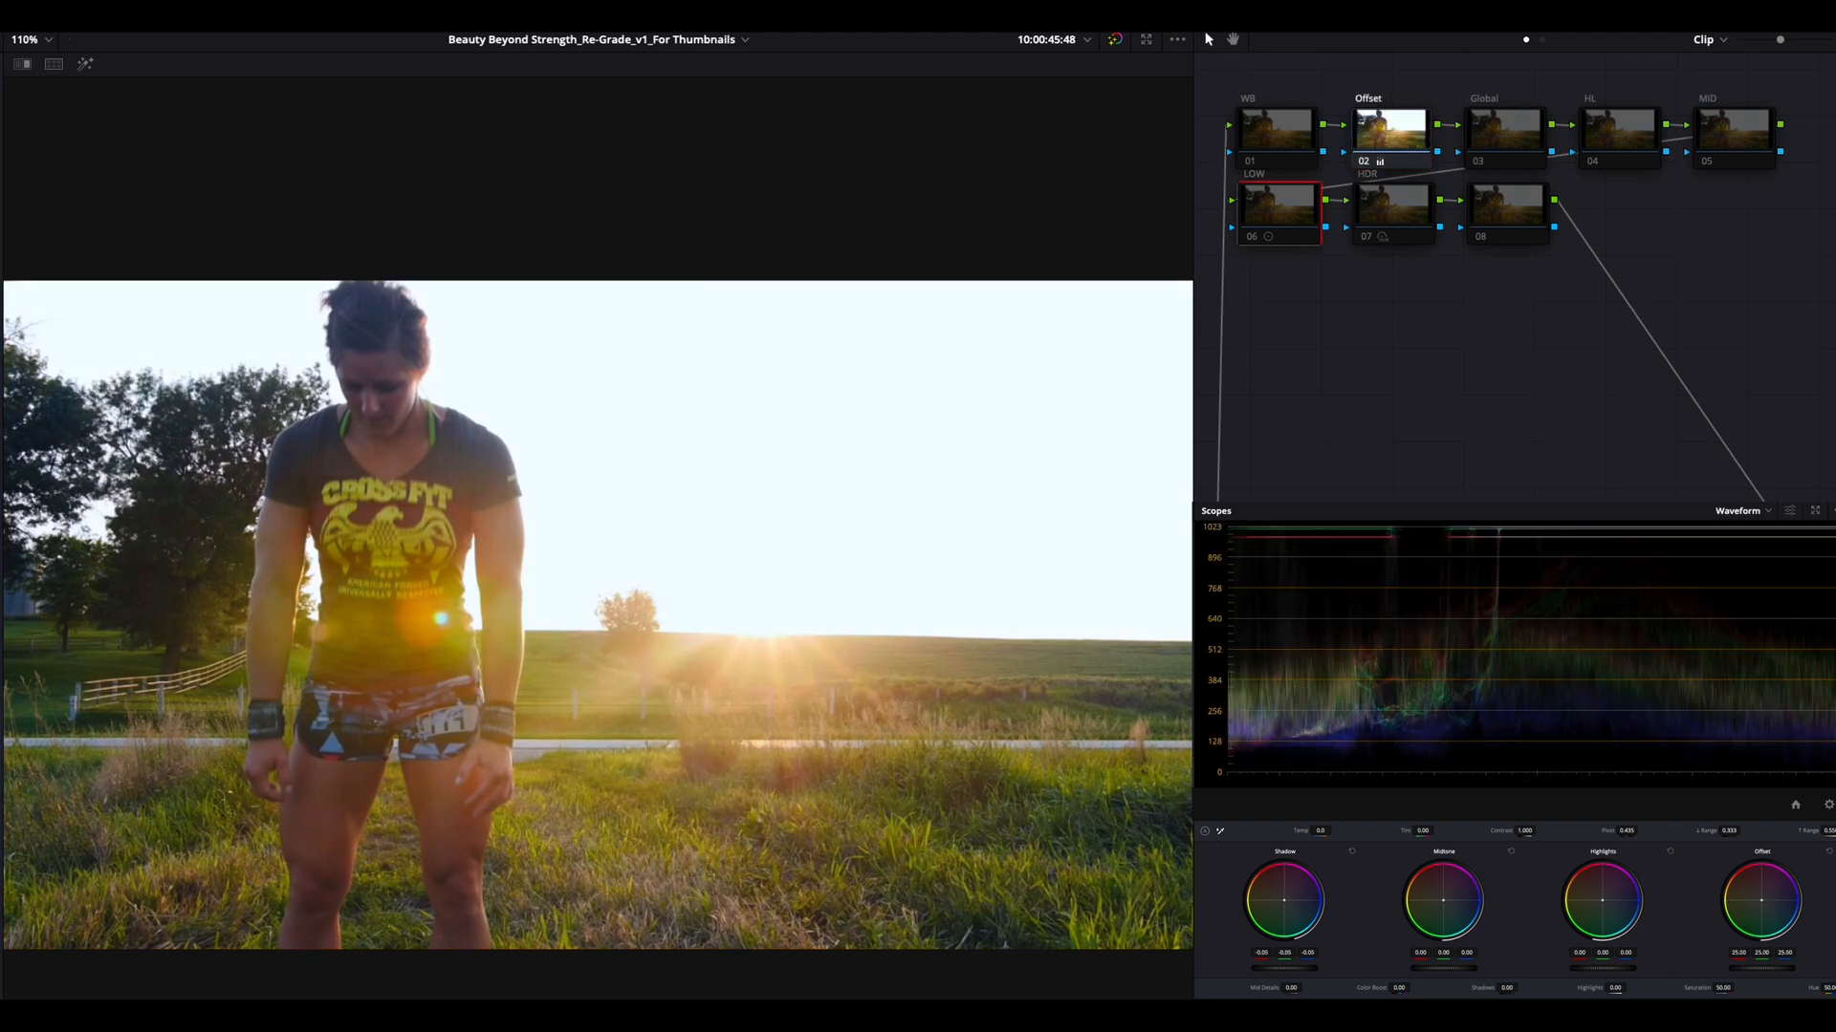
- Enable the LOW node on the sunset clip, switching it off and on to compare the shadows
key(ctrl+d)
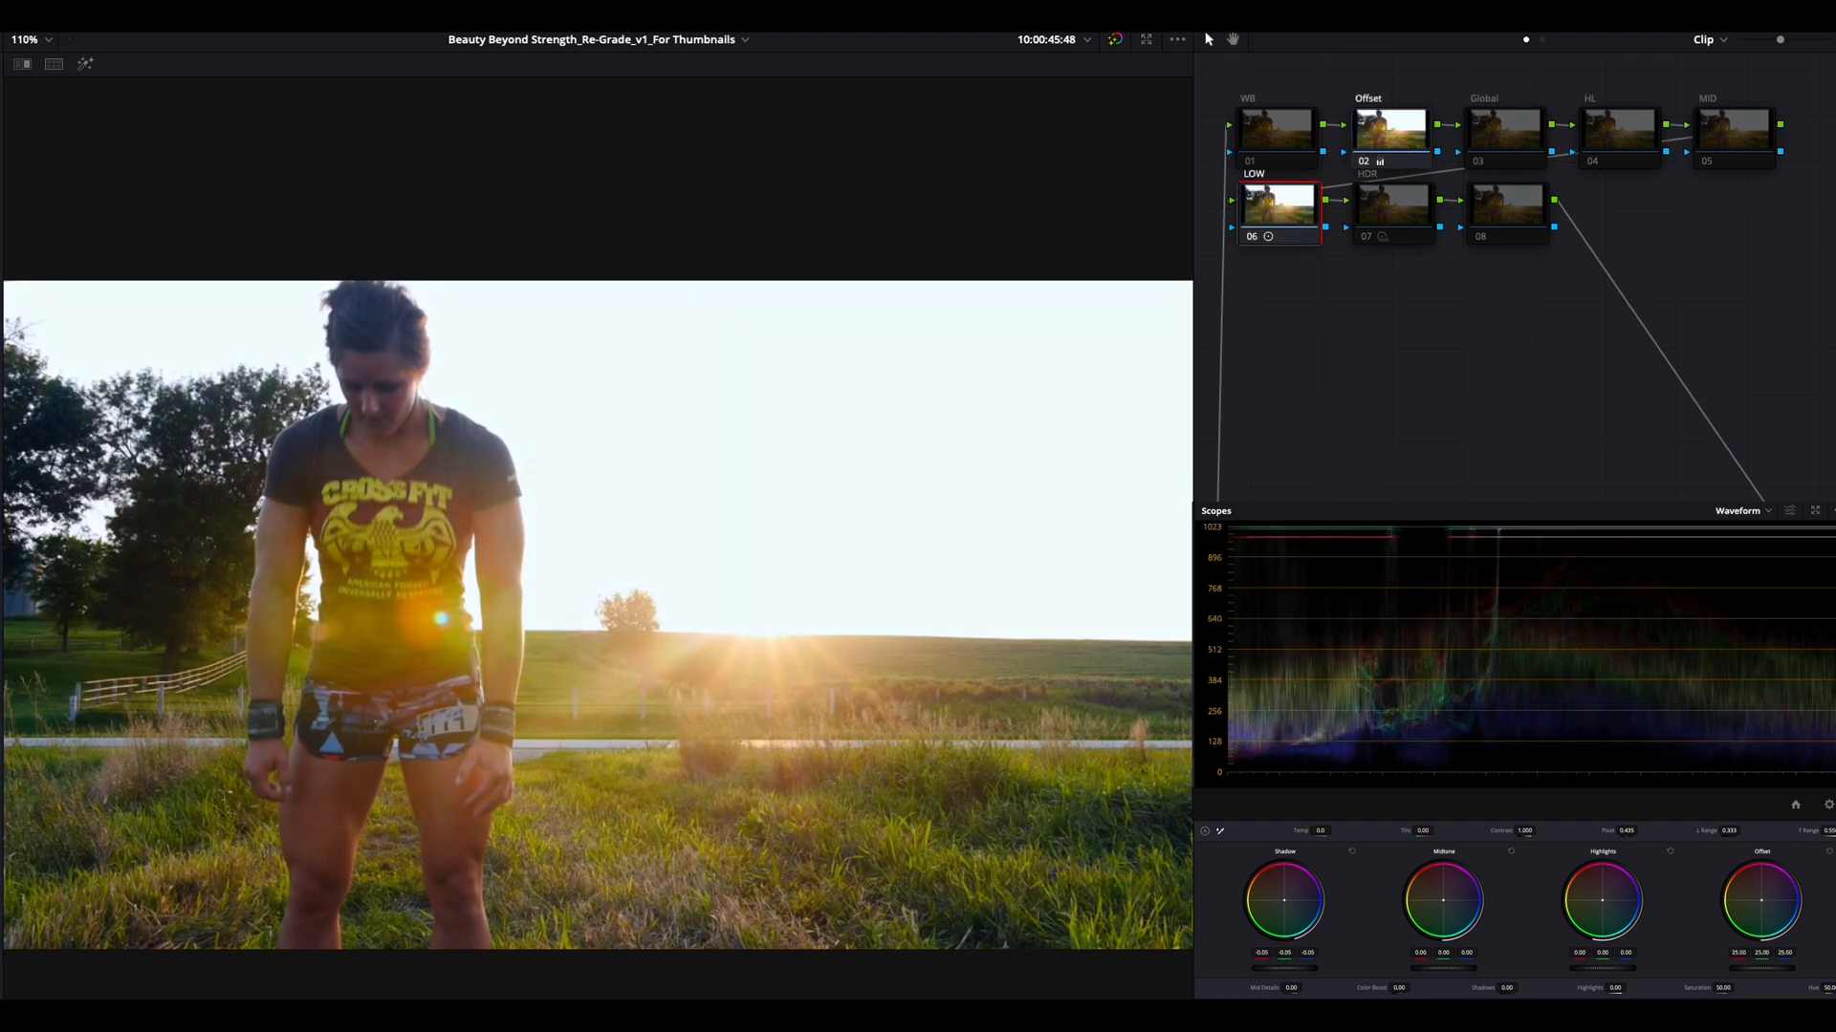
key(ctrl+d)
key(ctrl+d)
- Select the sunset clip's HDR node and check the Color Space and Gamma options of its HDR color wheels
click(1380, 218)
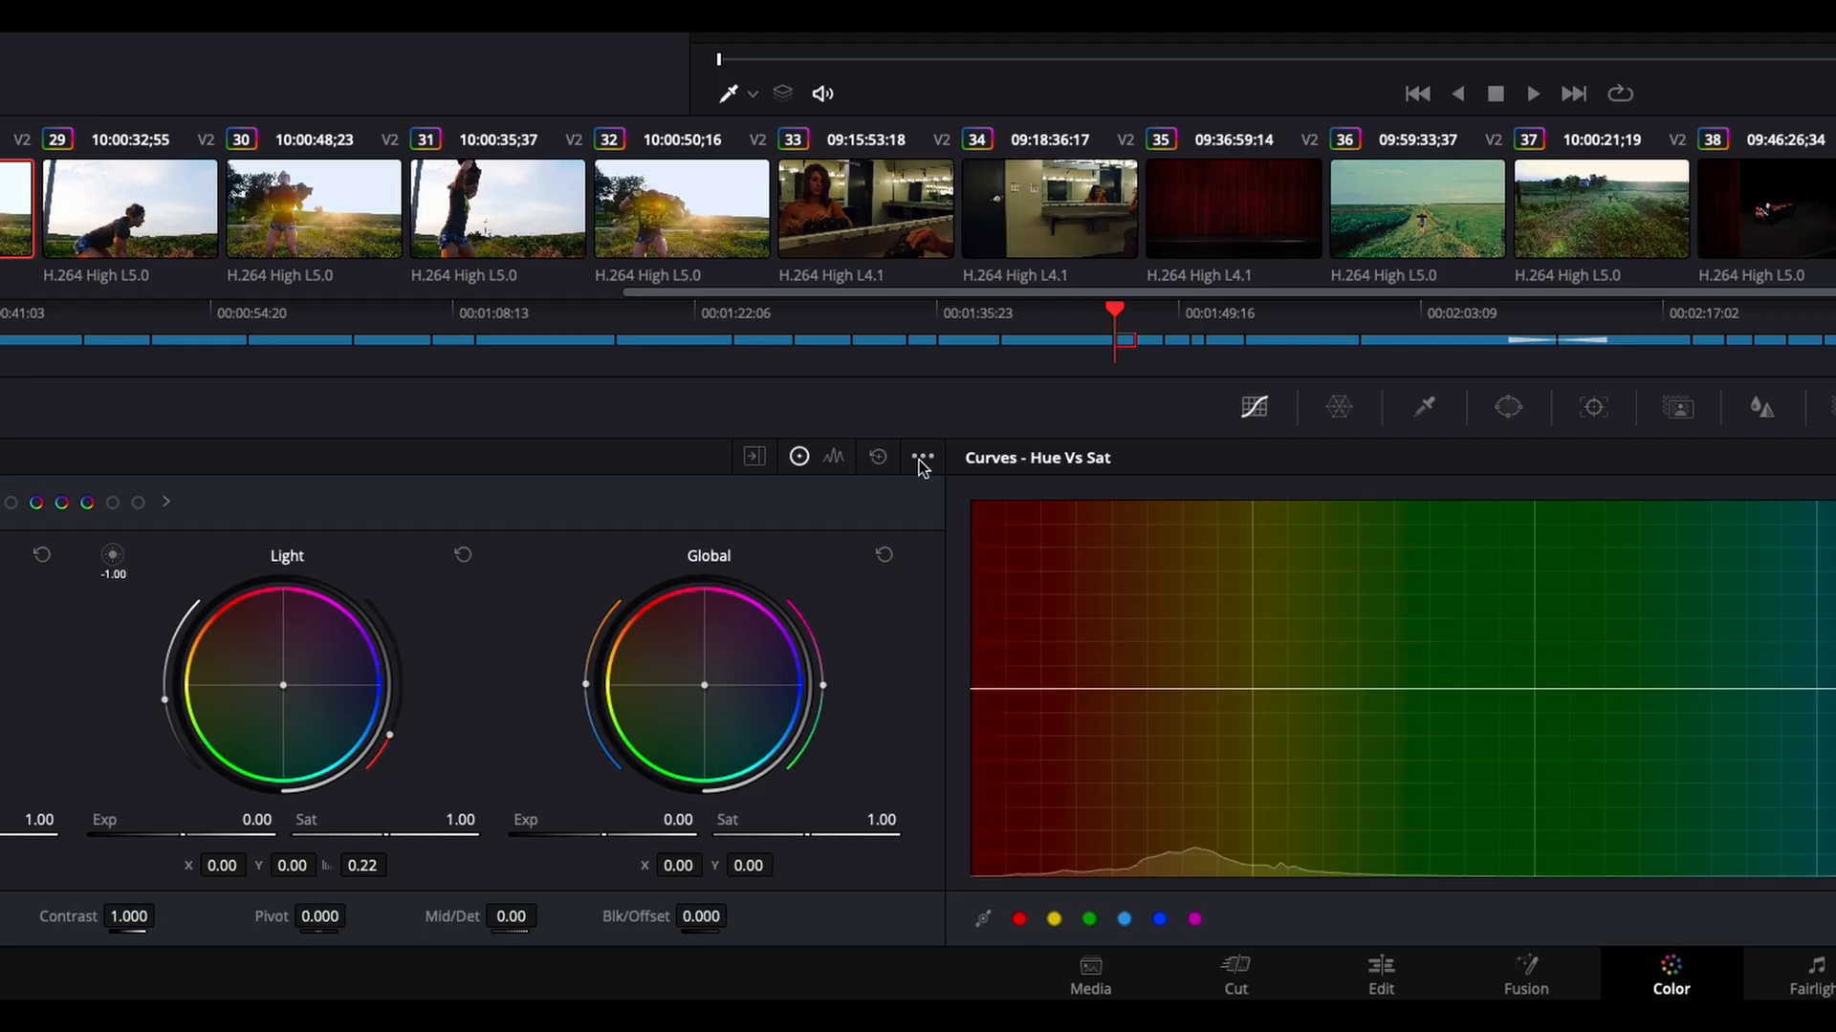
click(923, 457)
mouse_move(1028, 674)
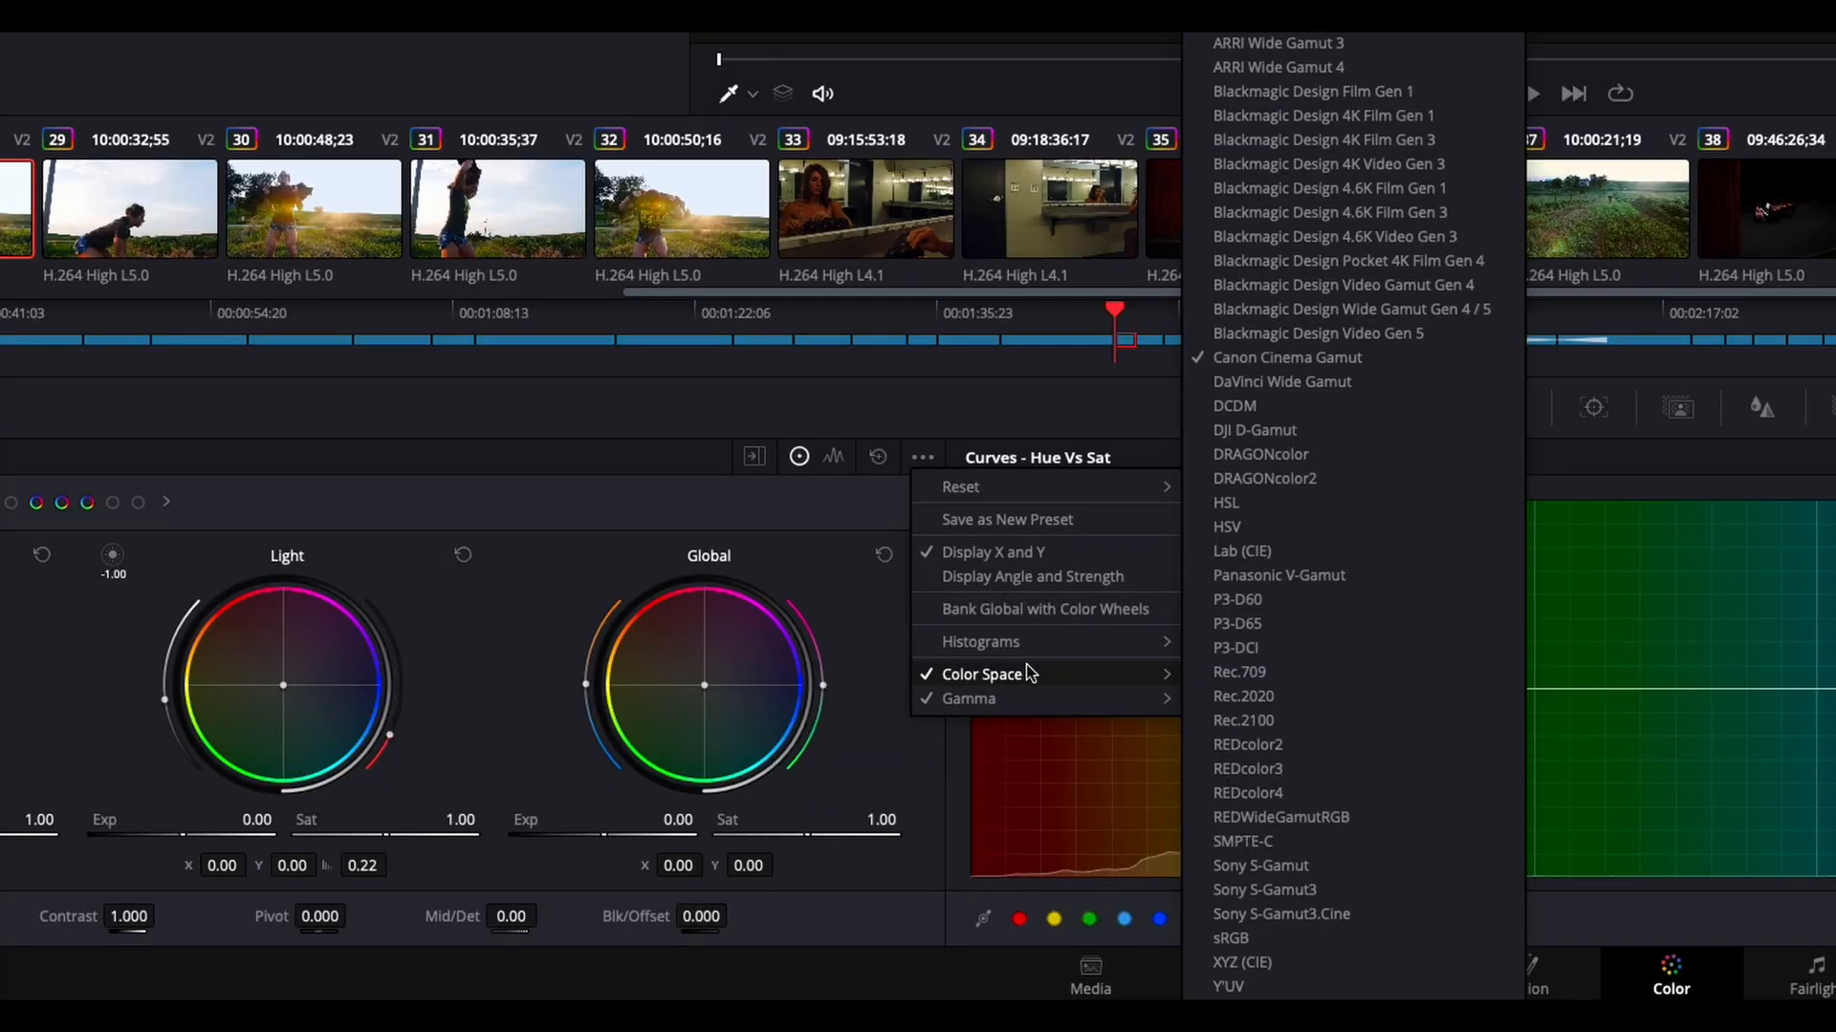
mouse_move(1042, 711)
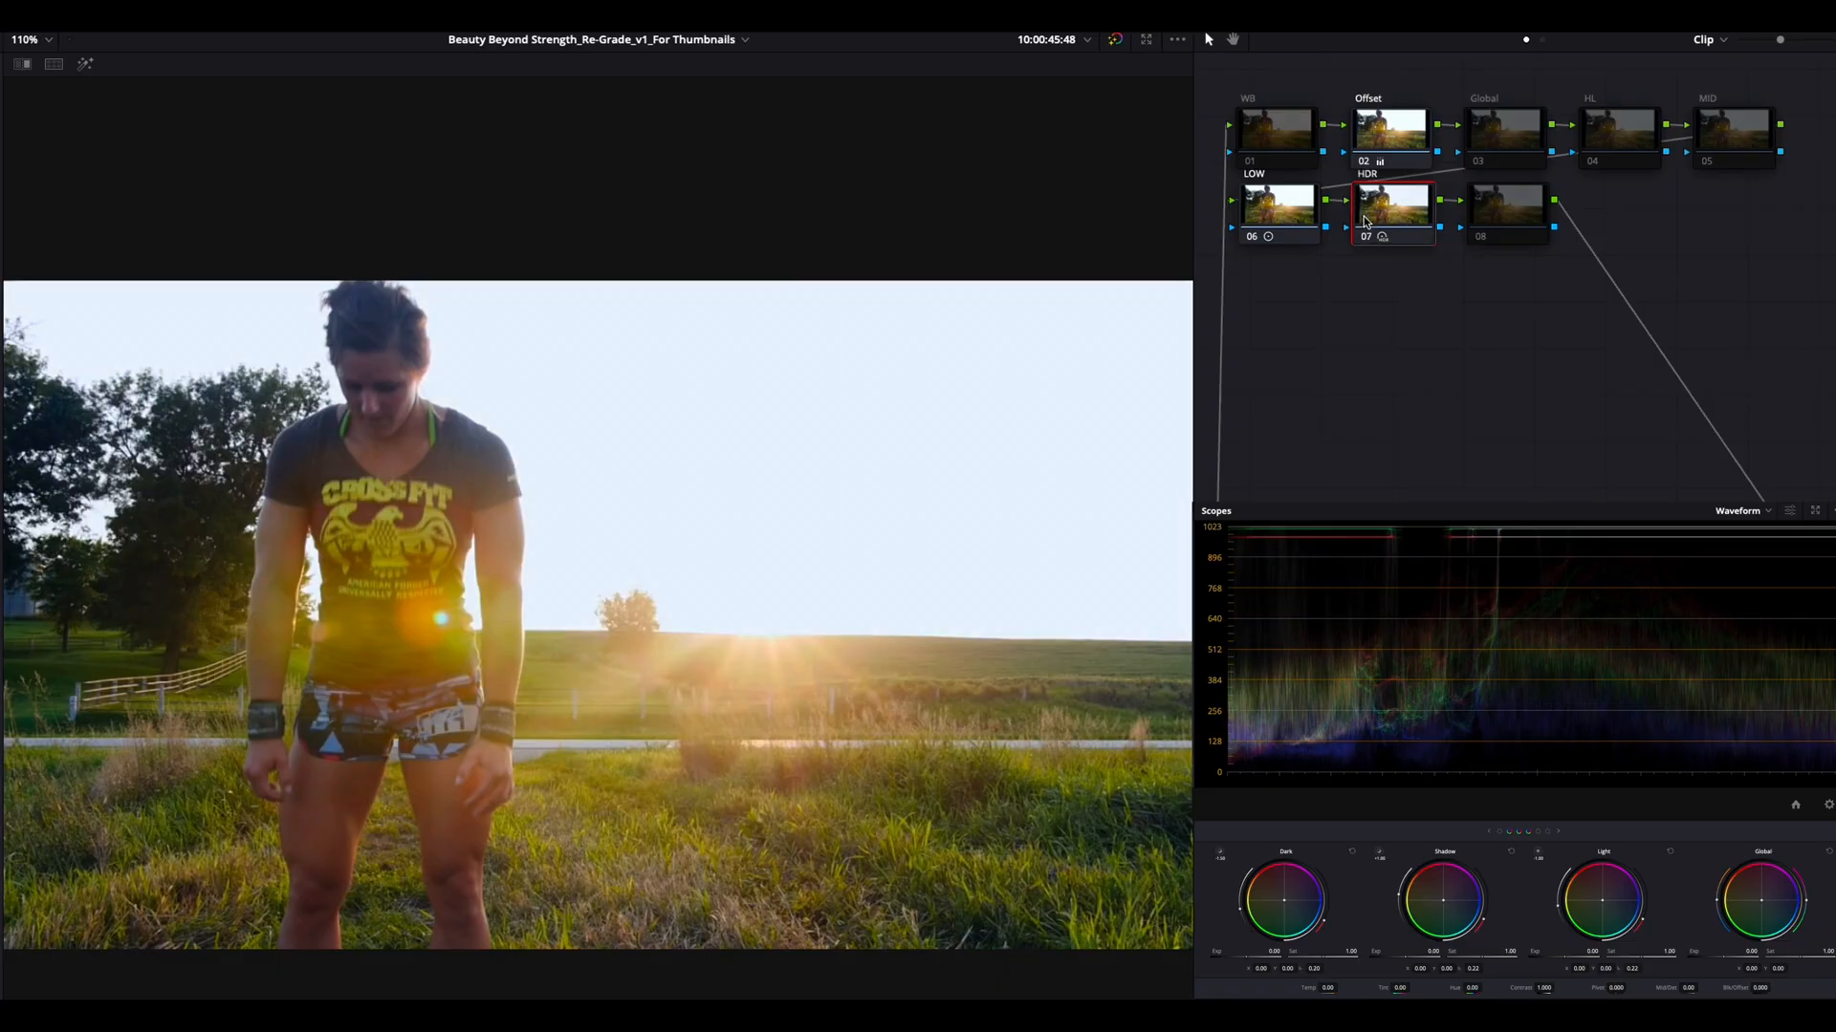
click(731, 510)
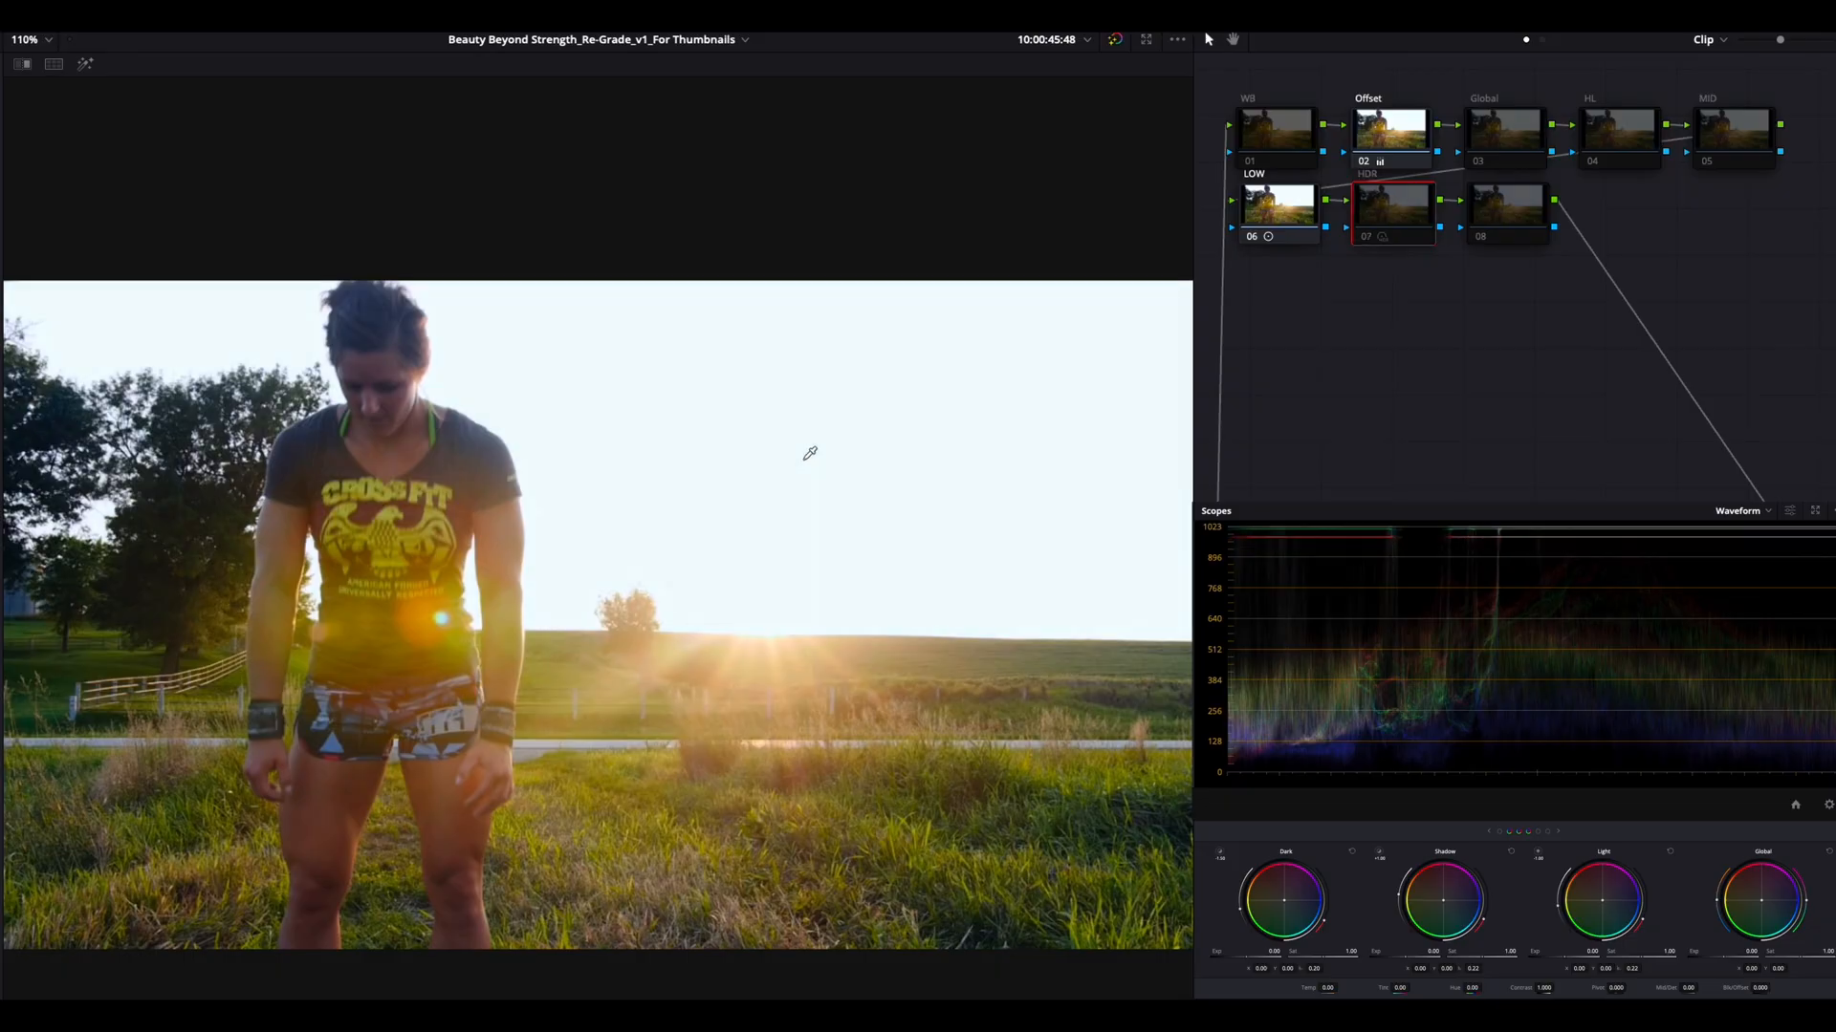
- Enable the HDR node on the sunset clip, toggling it to compare the sky with and without the adjustment
key(ctrl+d)
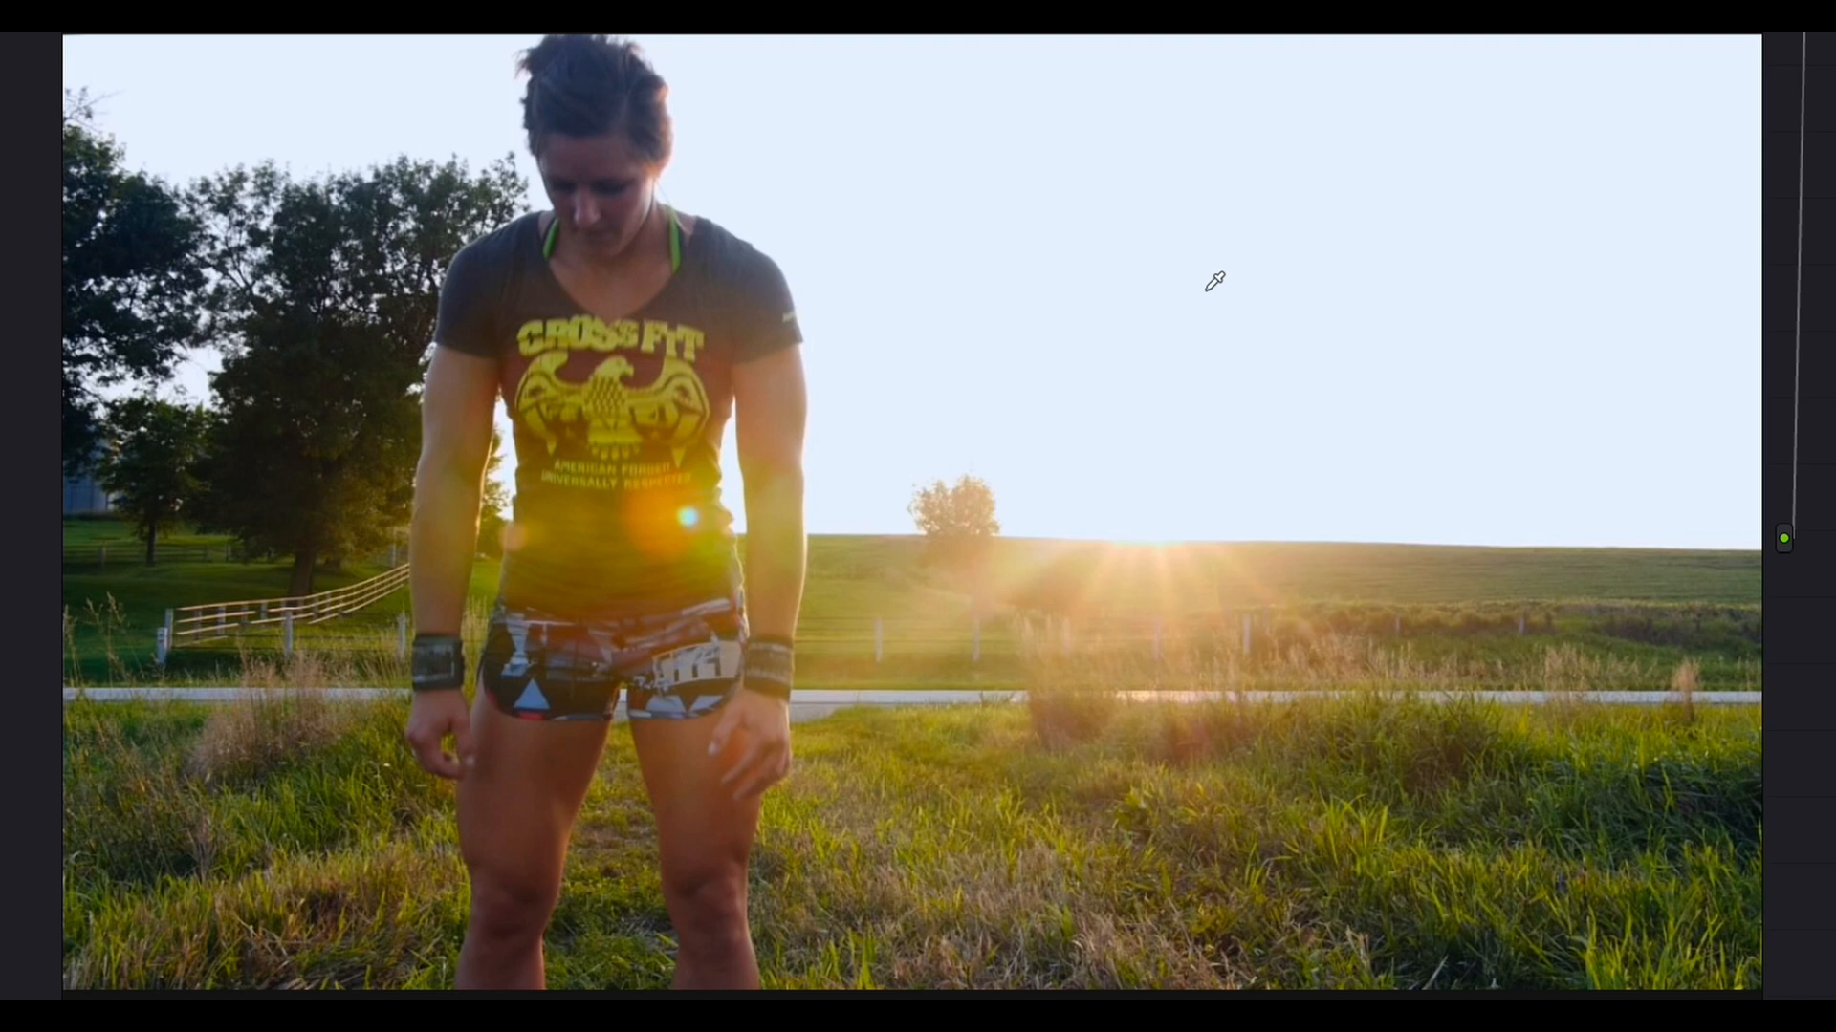
key(ctrl+d)
key(ctrl+d)
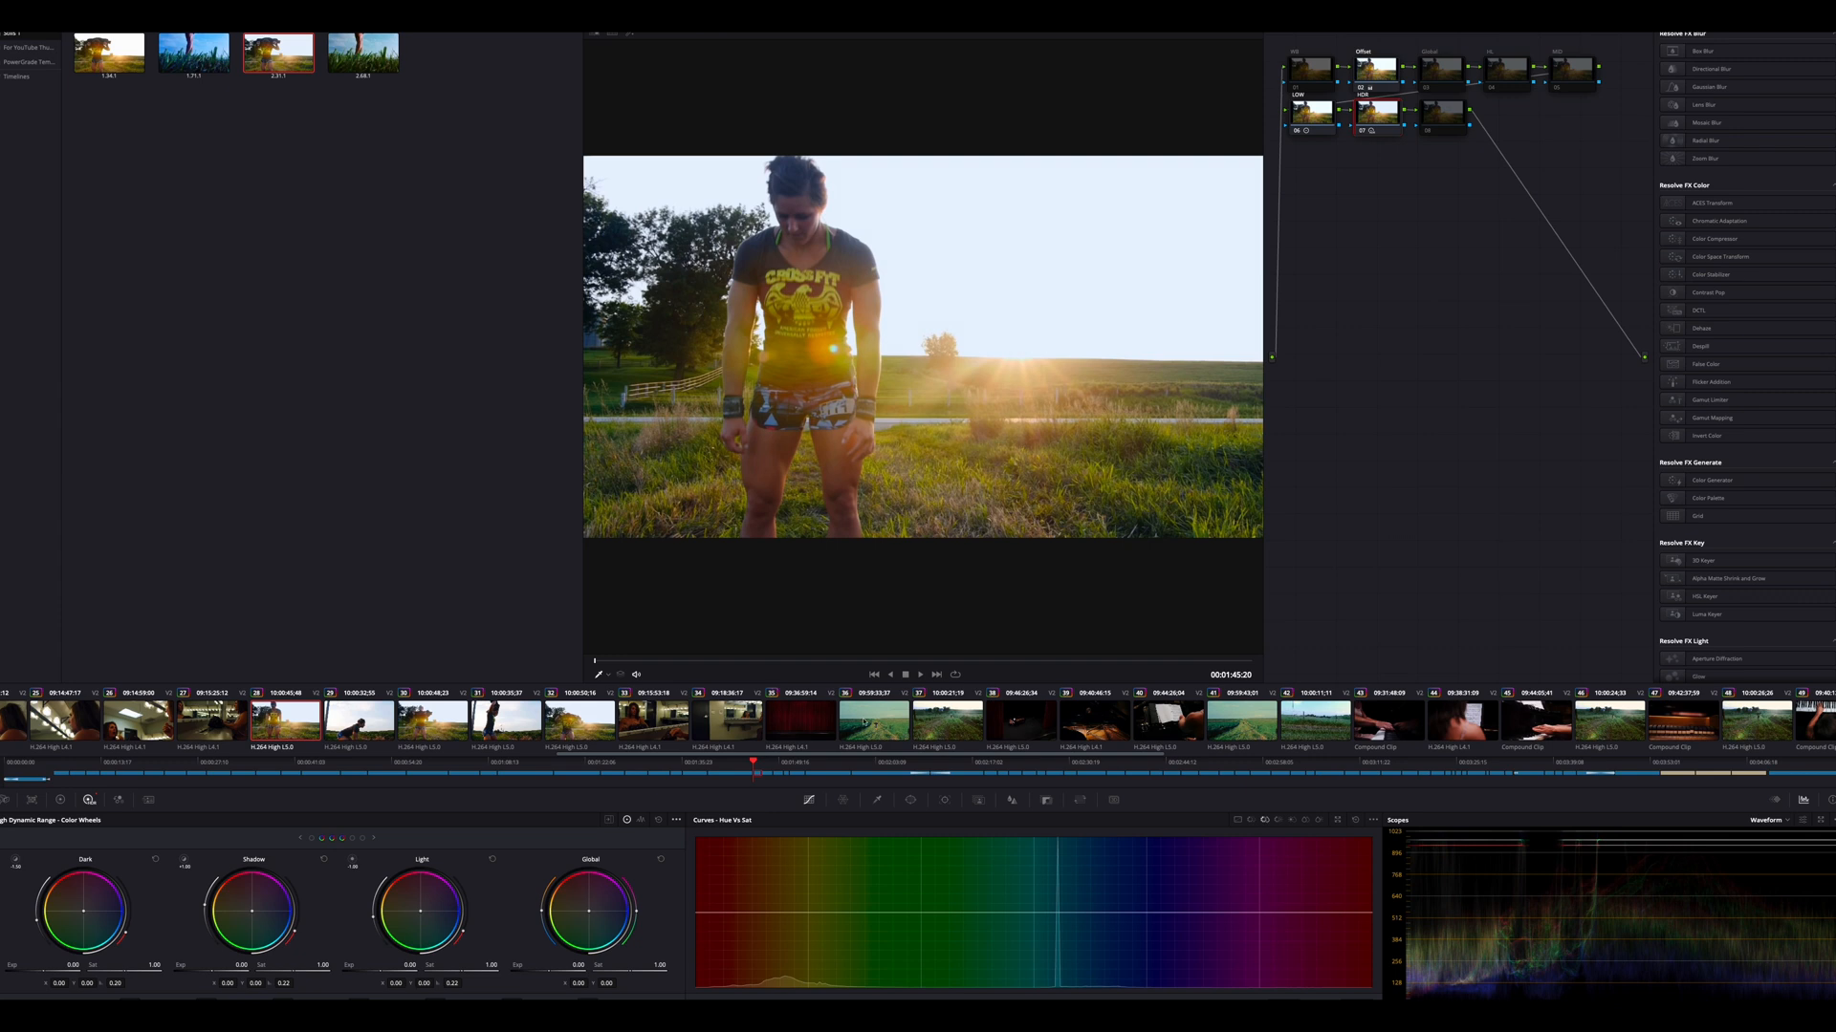
- Open clip 36 of the woman walking along the field path and set the scope to Vectorscope
click(864, 721)
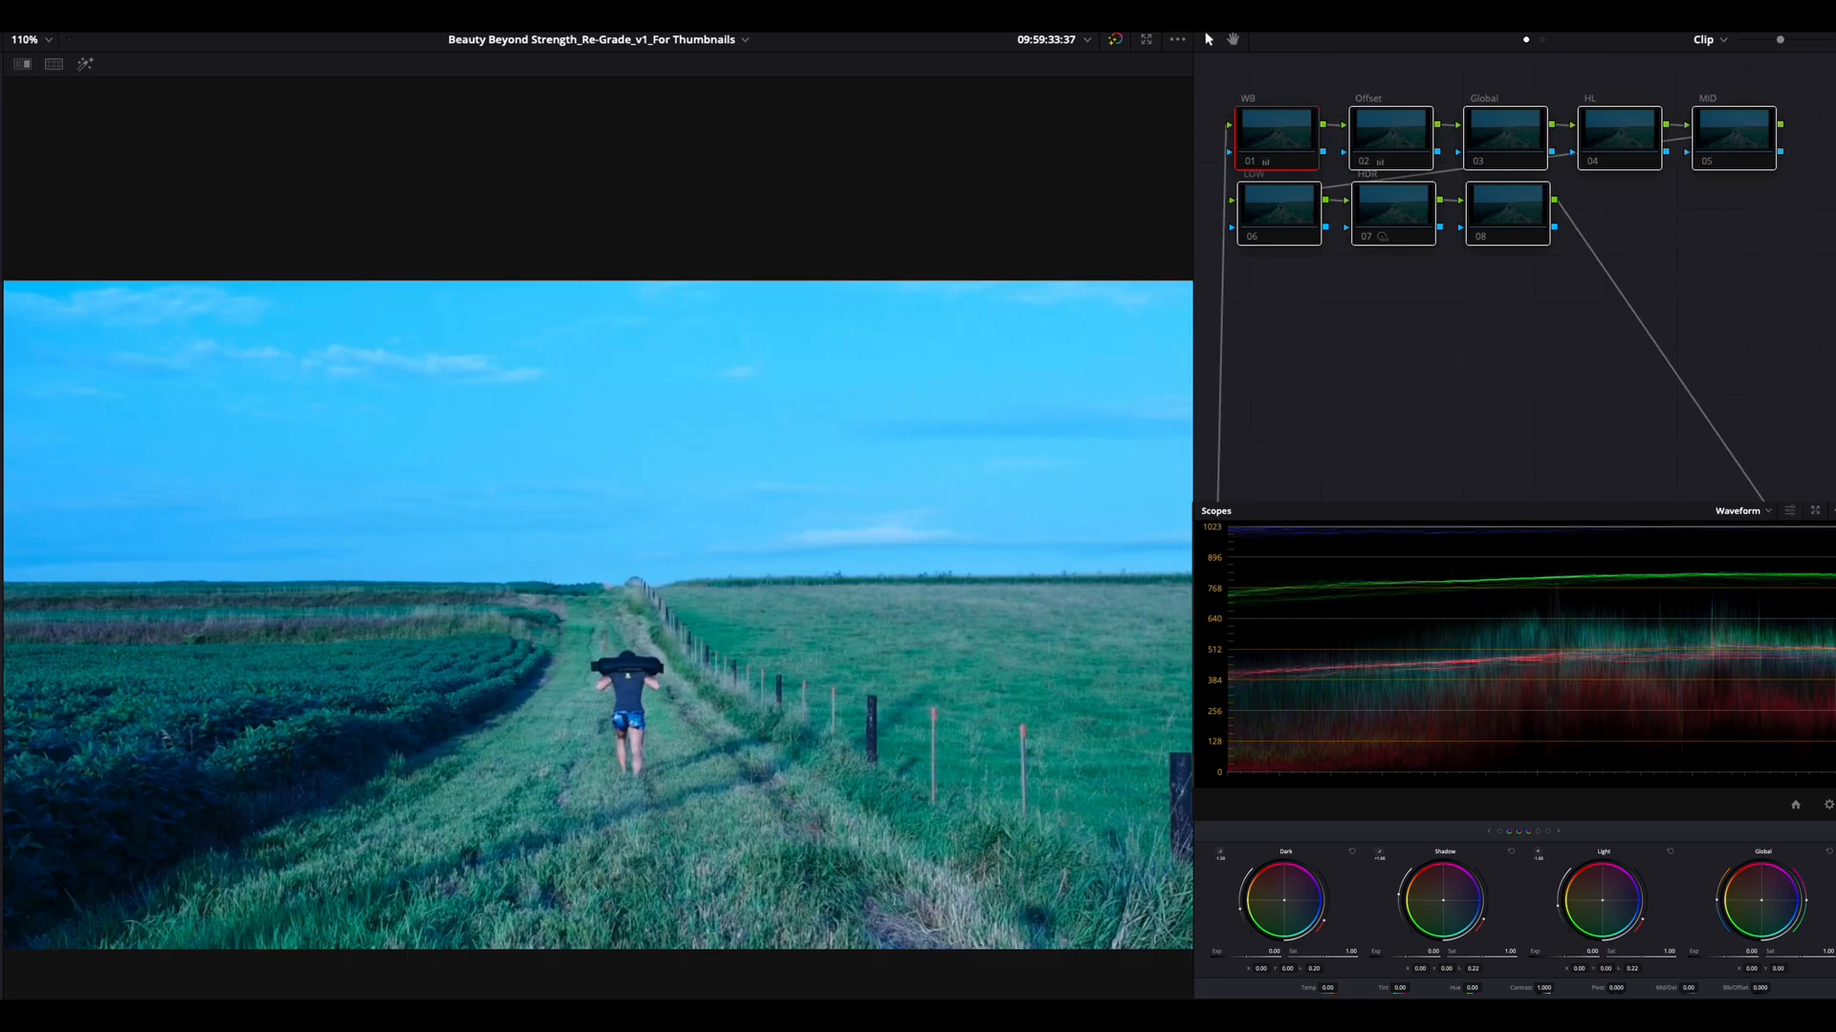
click(1762, 512)
click(1757, 564)
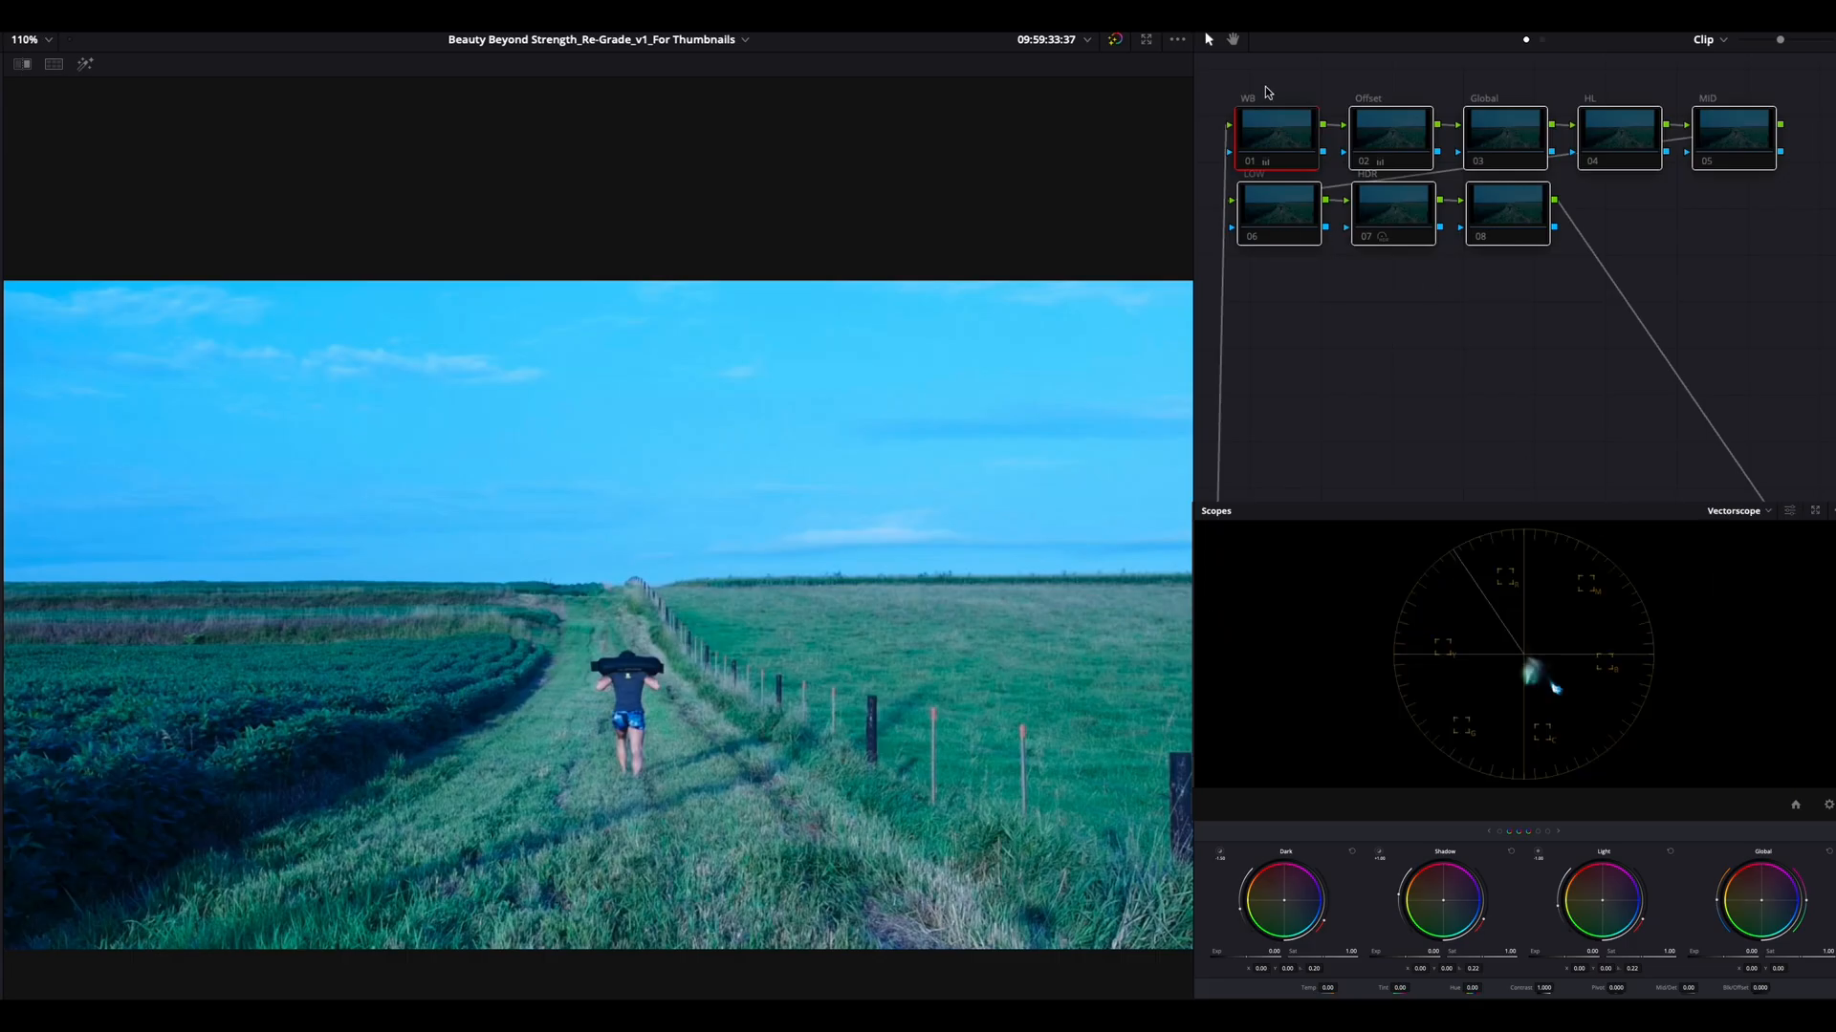
- Enable the WB and Offset nodes in turn on the field-path clip to review its colour correction
click(1298, 127)
key(ctrl+d)
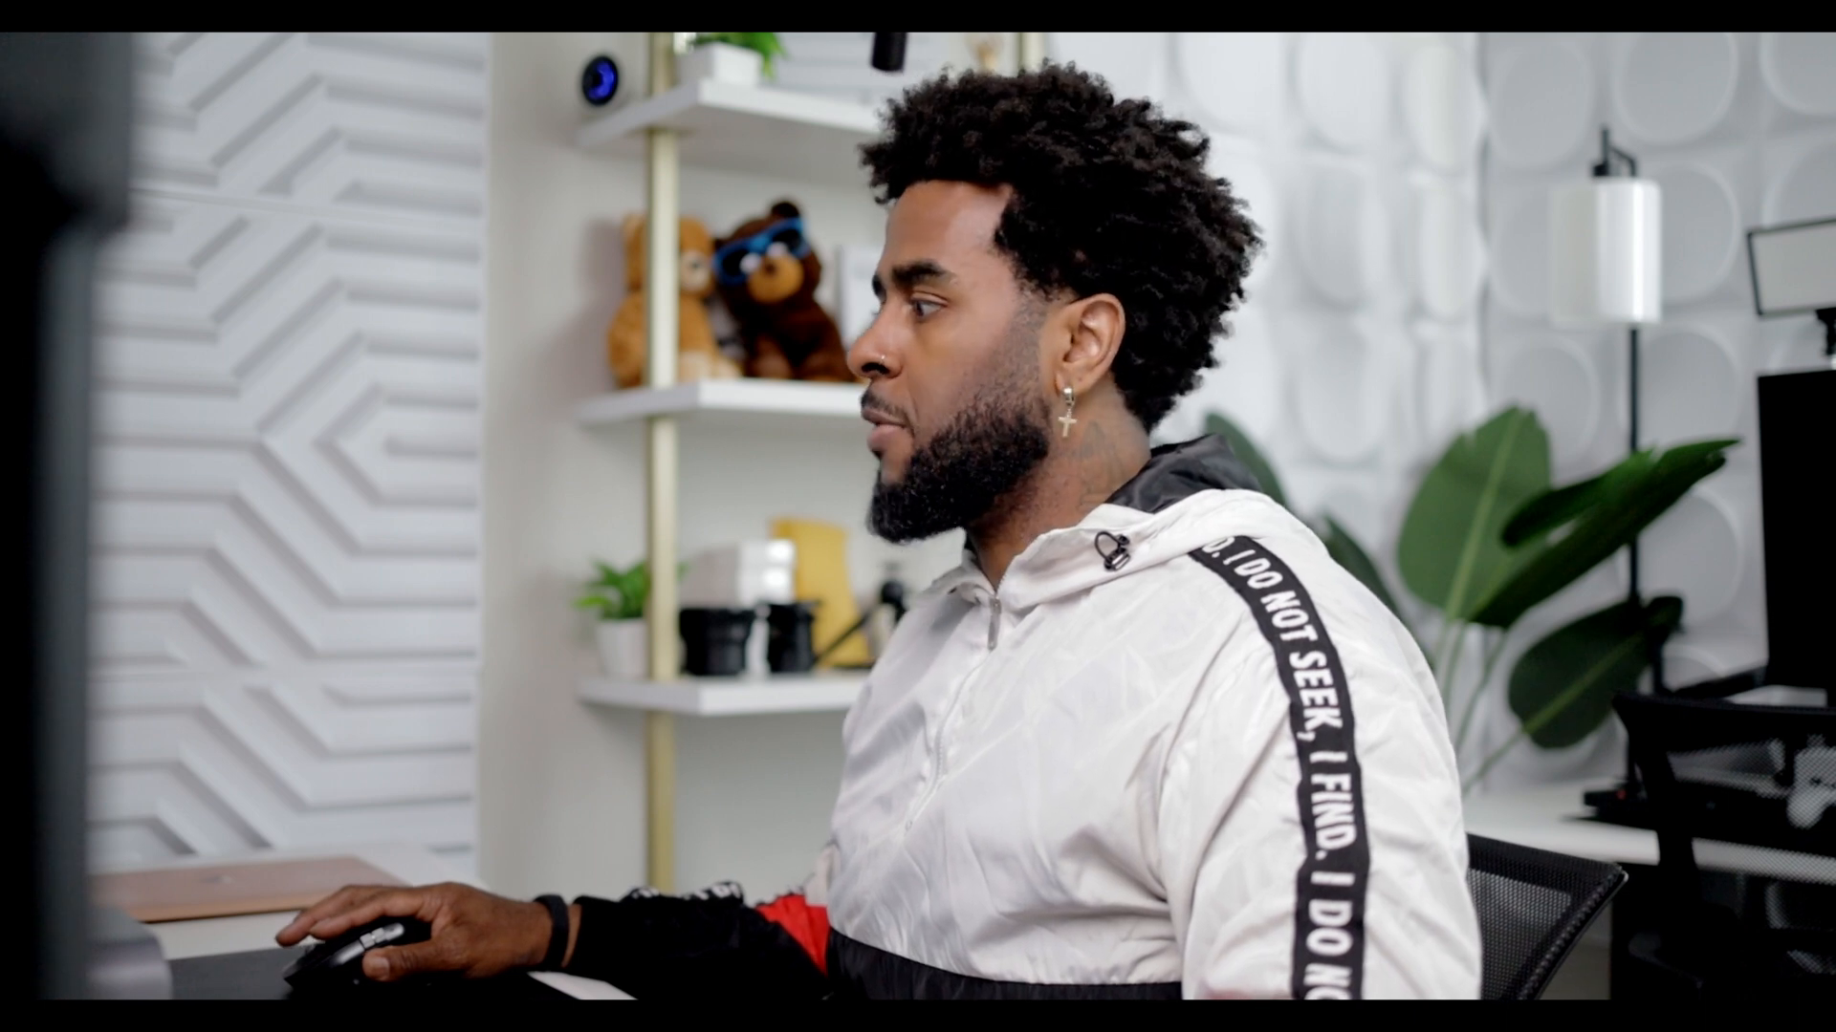
click(1376, 156)
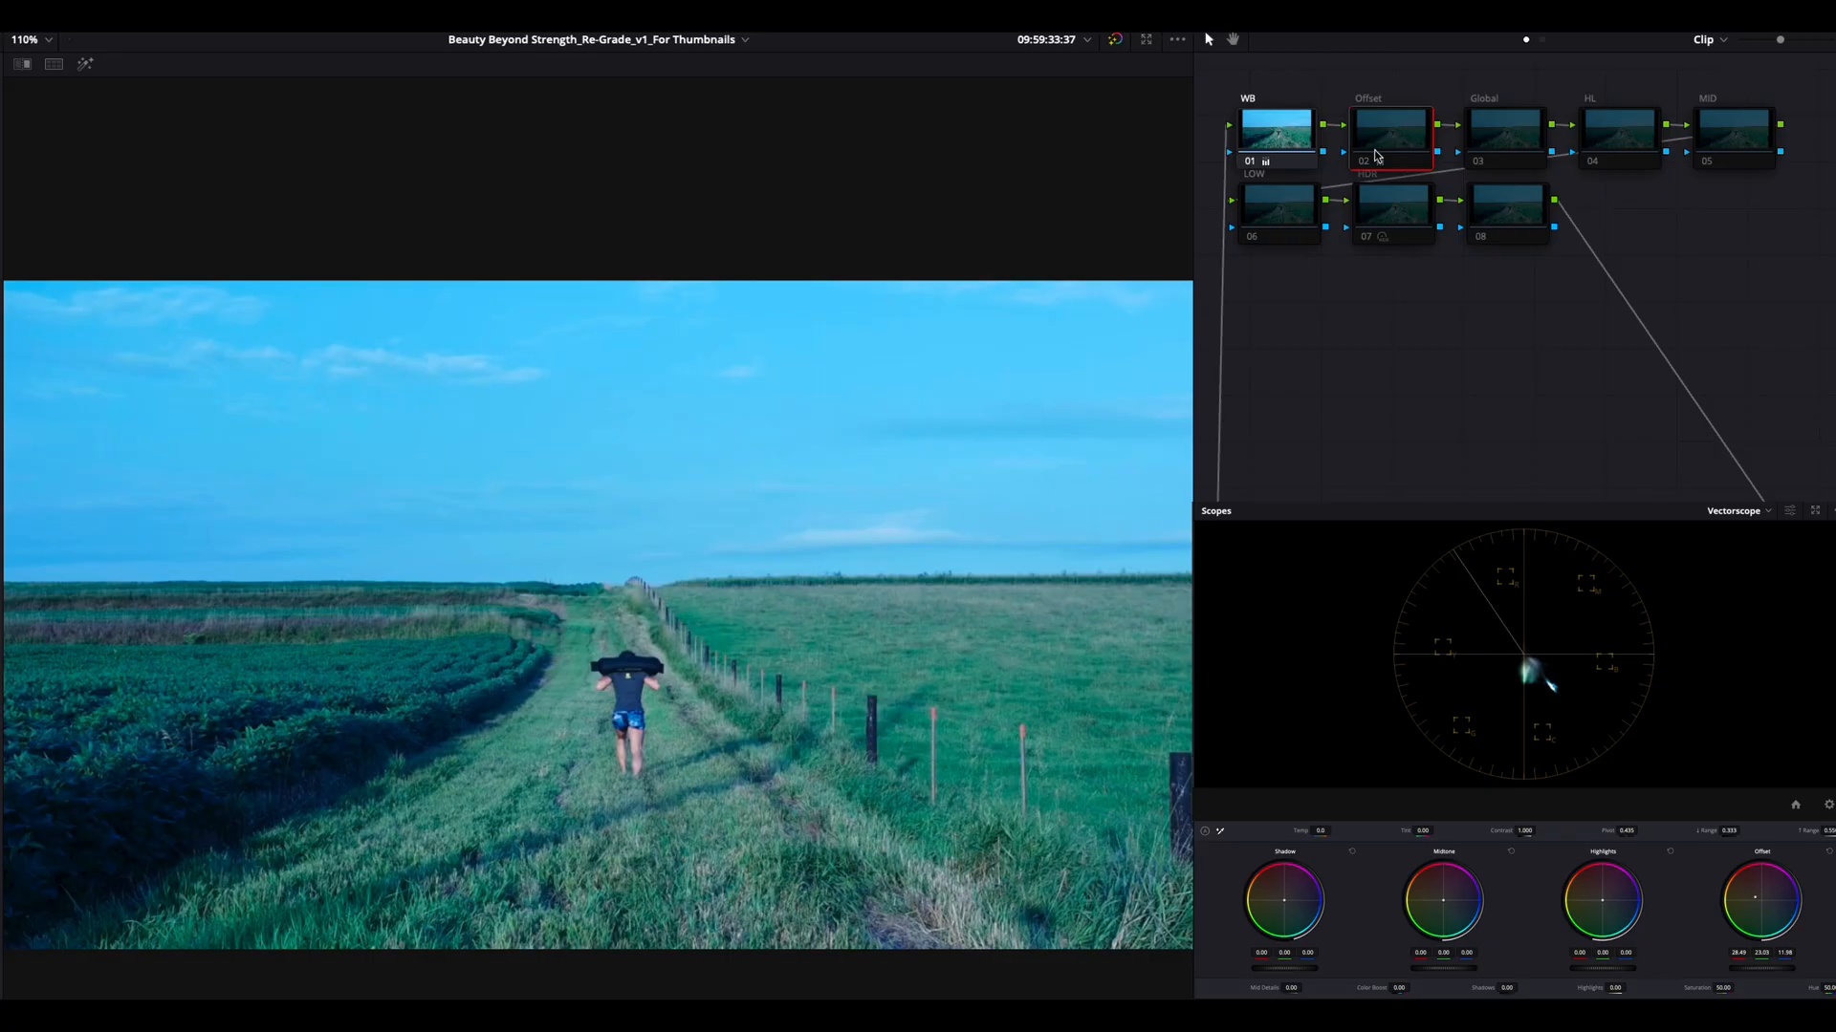
key(ctrl+d)
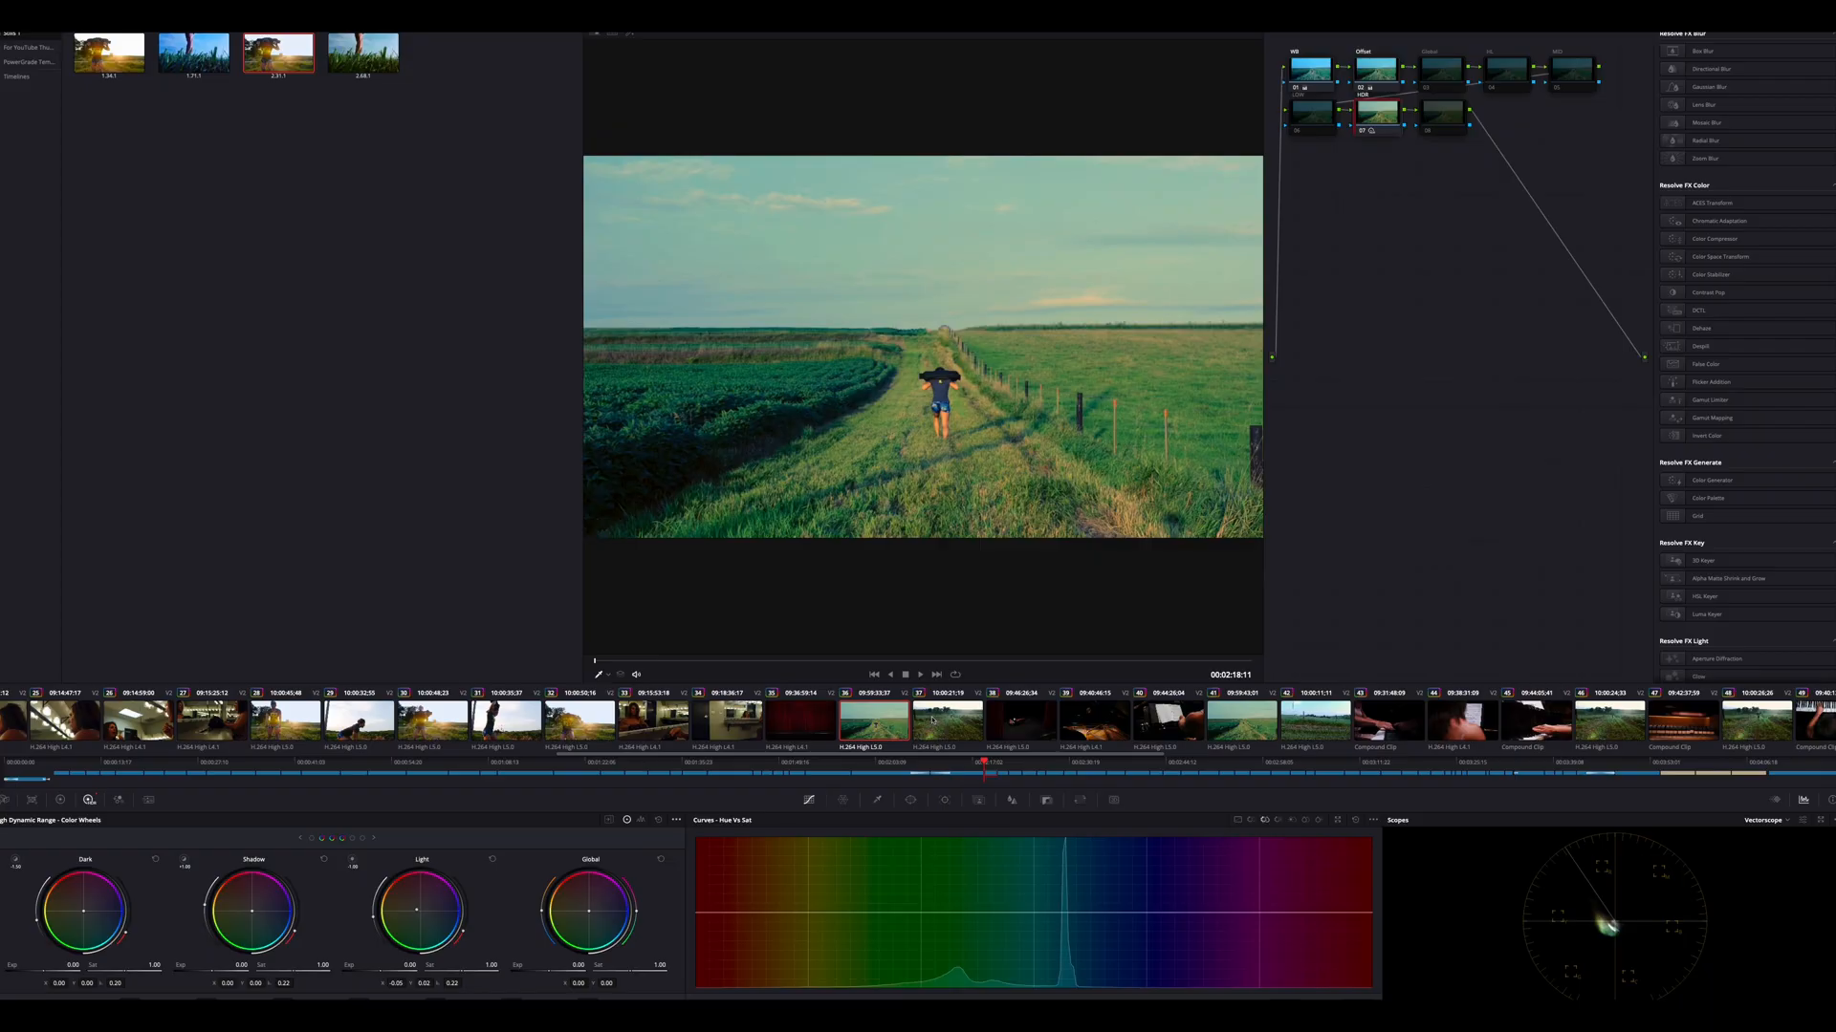
- Open clip 37 with the farmhouse and enable its Offset node, toggling it to compare the colour balance
click(932, 719)
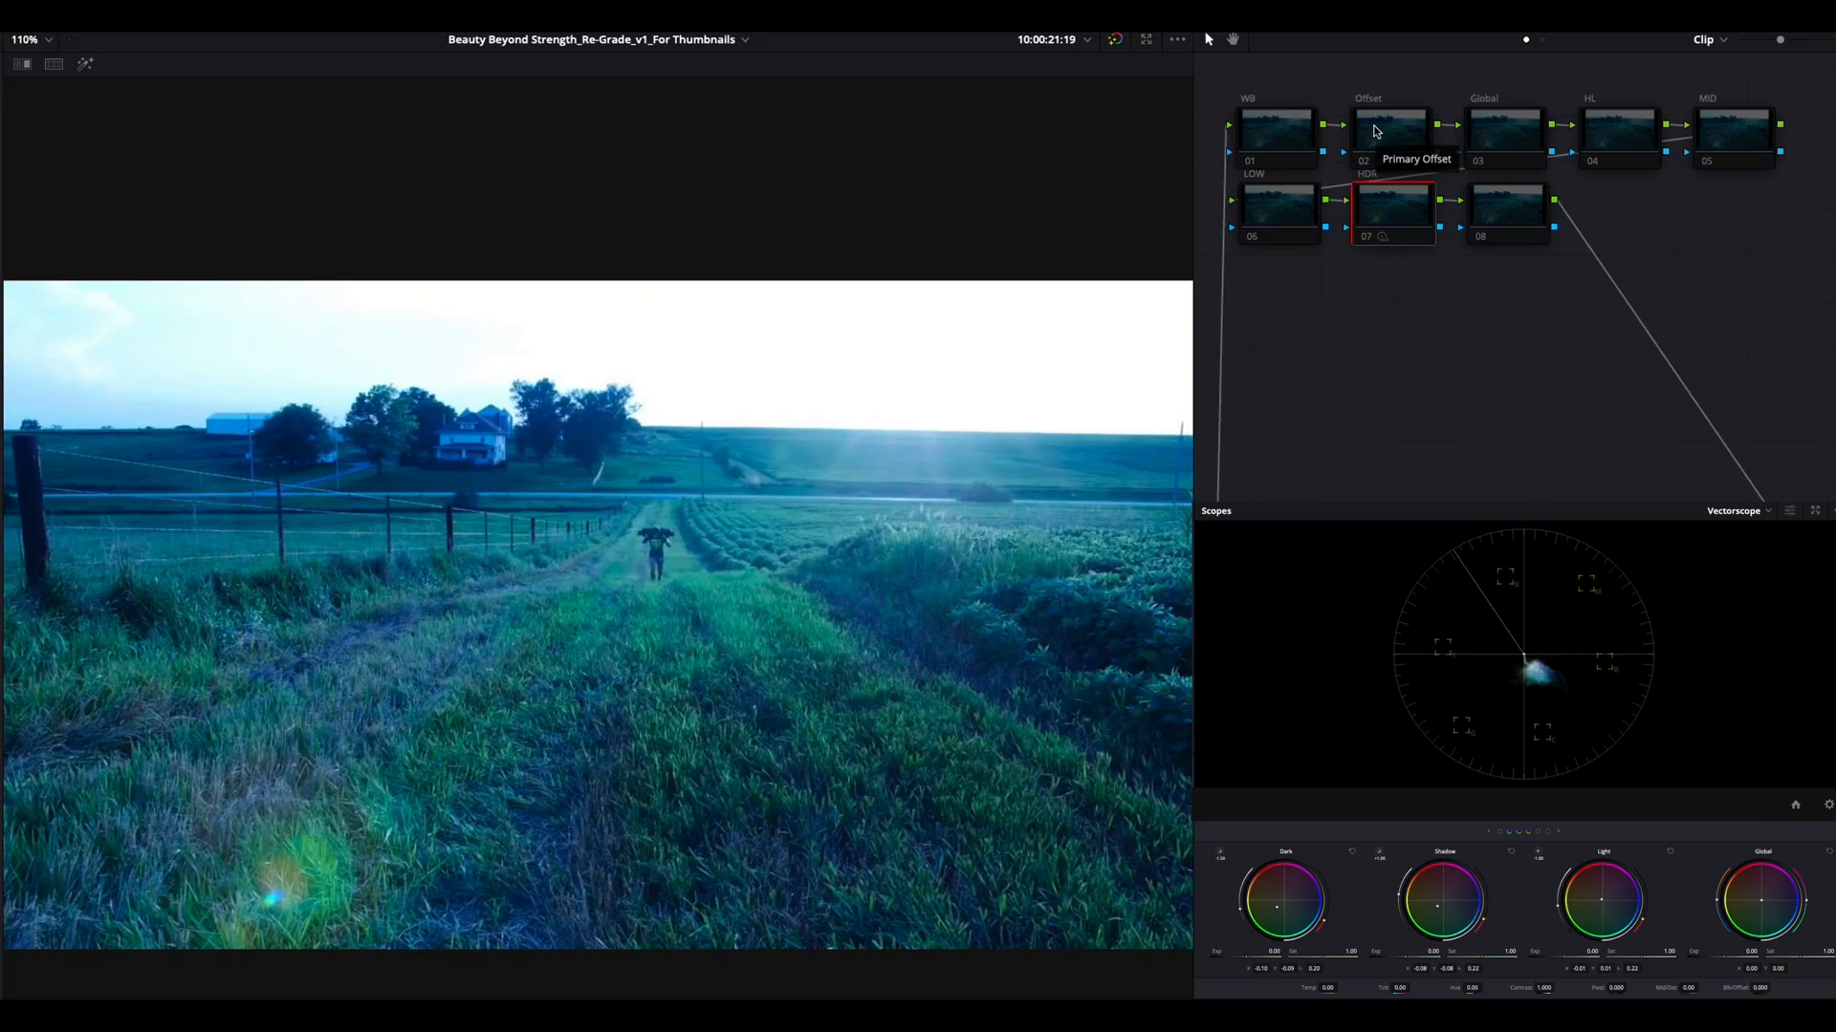
click(1377, 134)
key(ctrl+d)
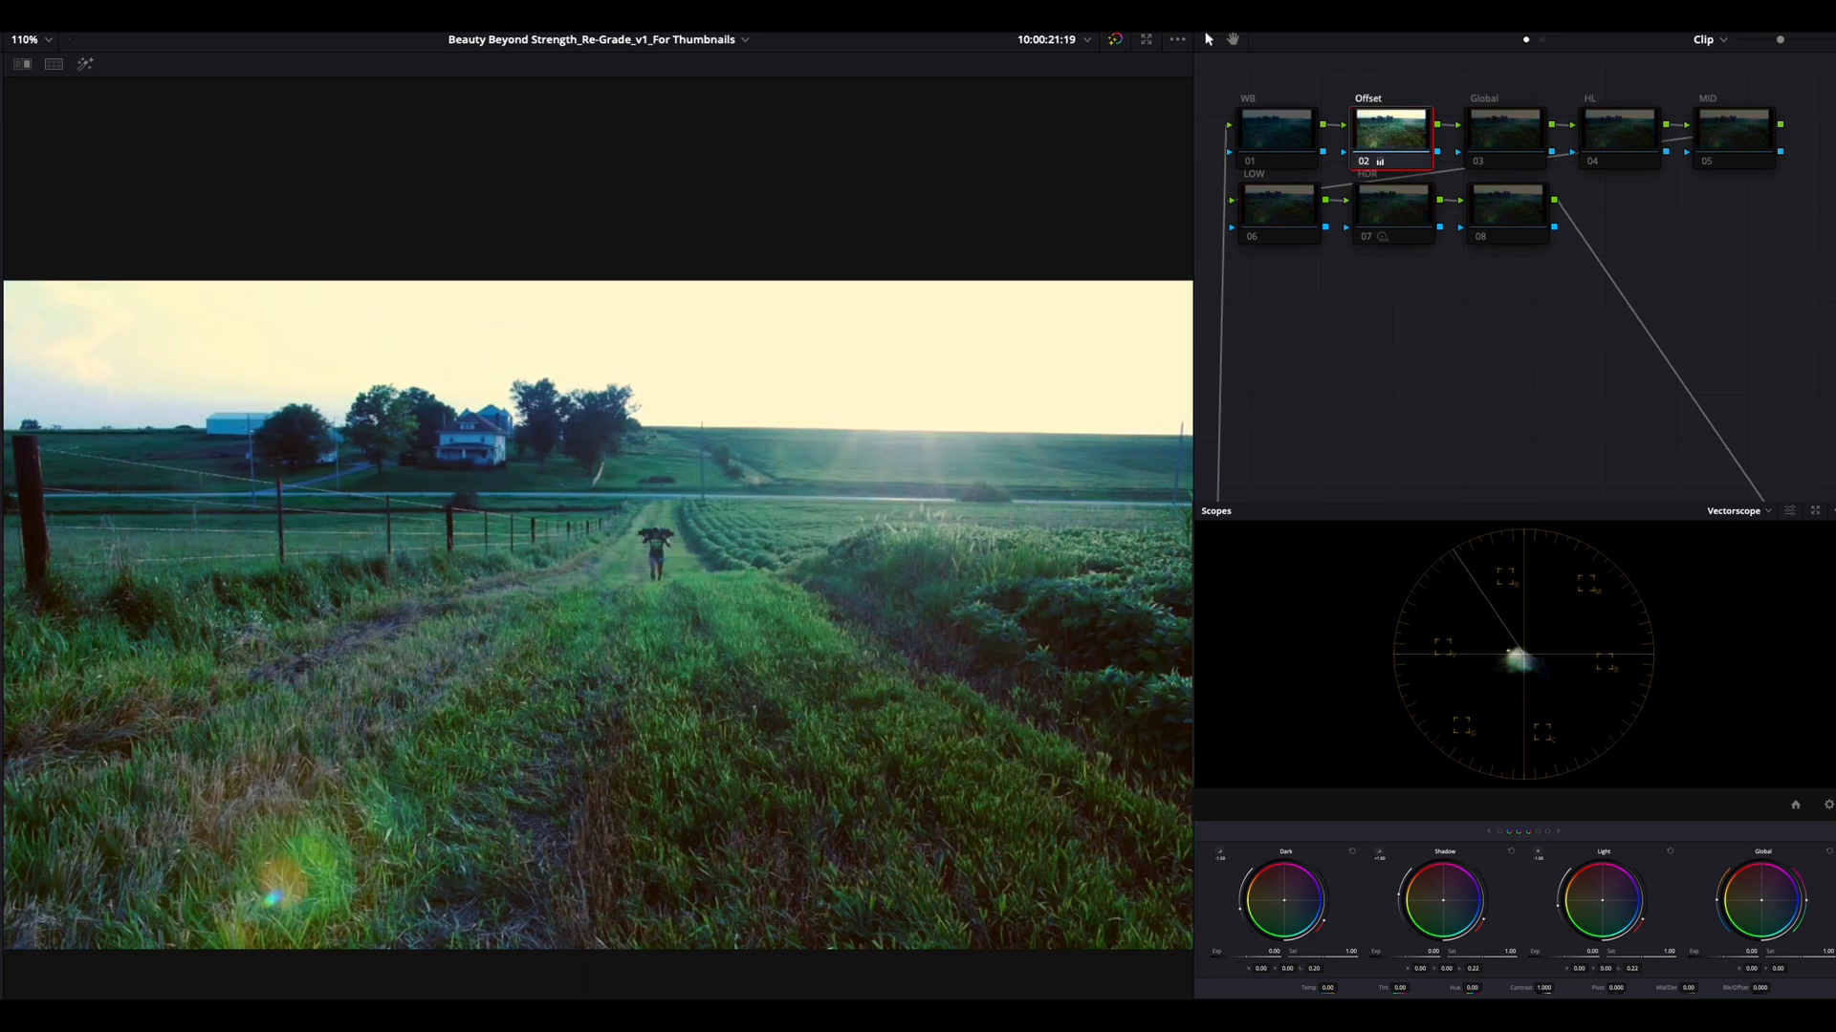
key(ctrl+d)
key(ctrl+d)
- Enable the HDR node on the farmhouse clip and browse further along the clip thumbnails
click(1372, 213)
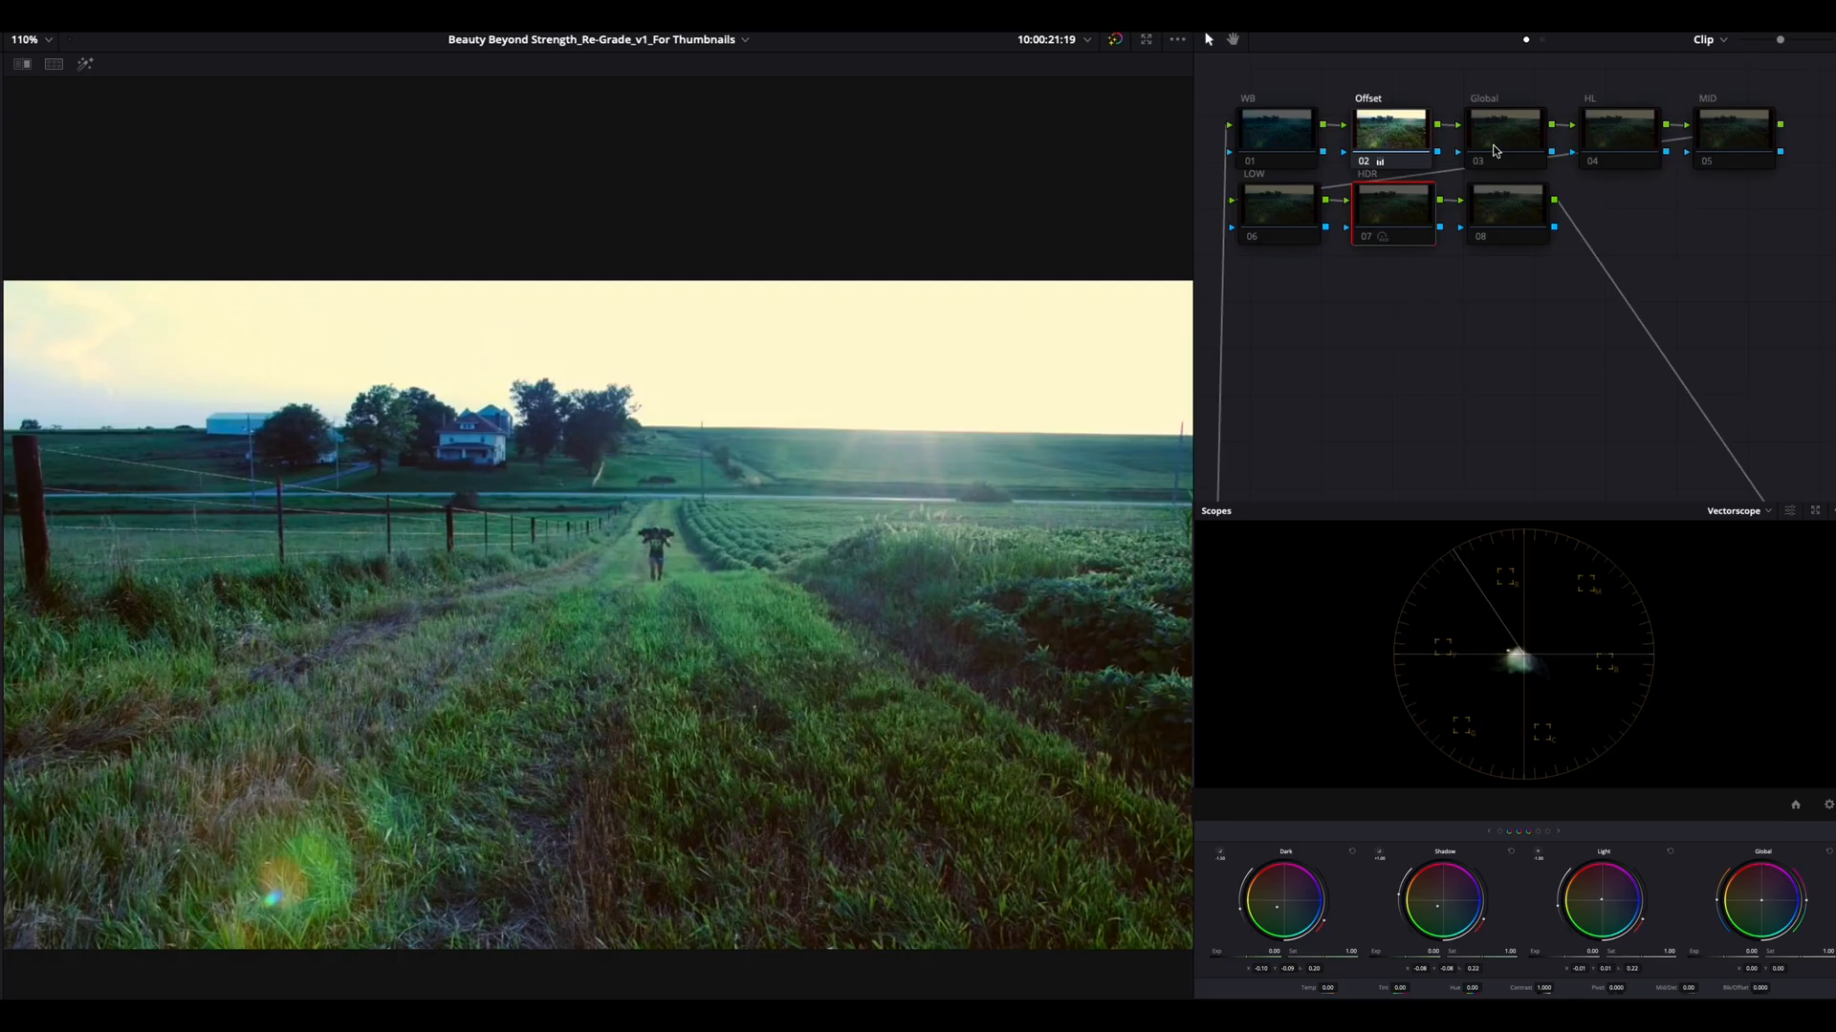
key(ctrl+d)
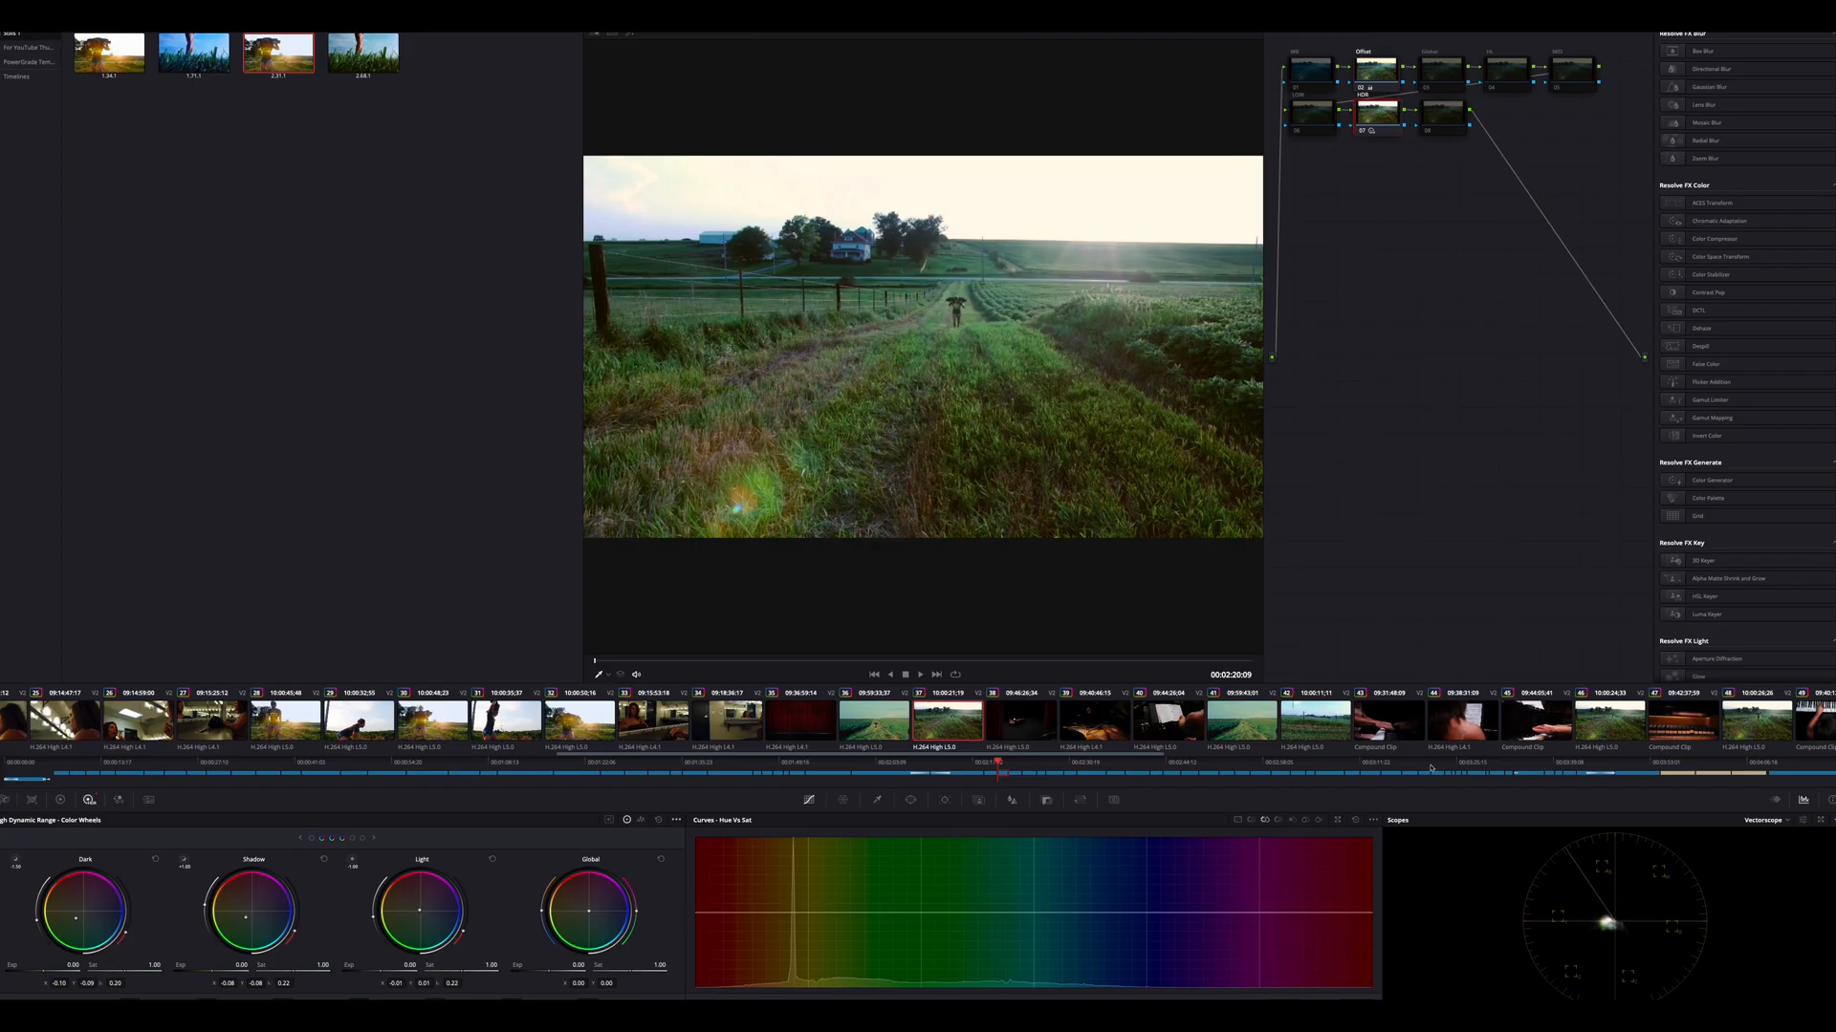
scroll(1488, 726, down, 10)
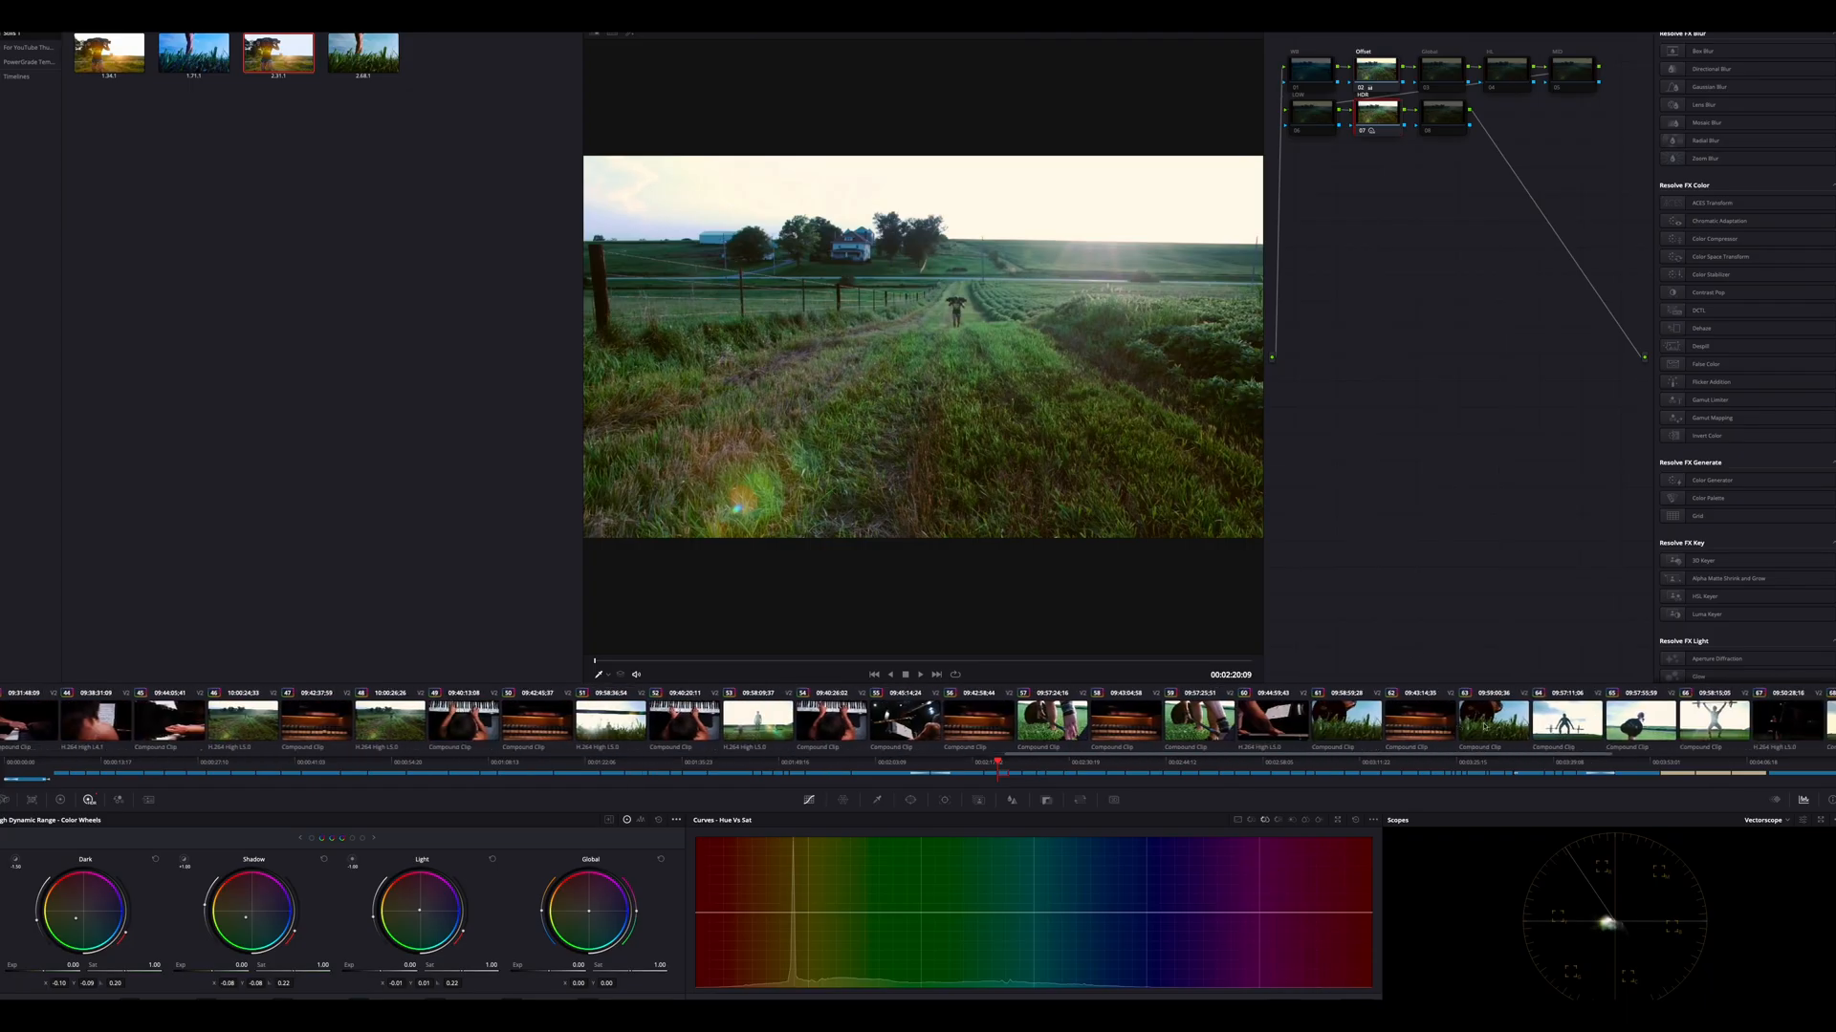